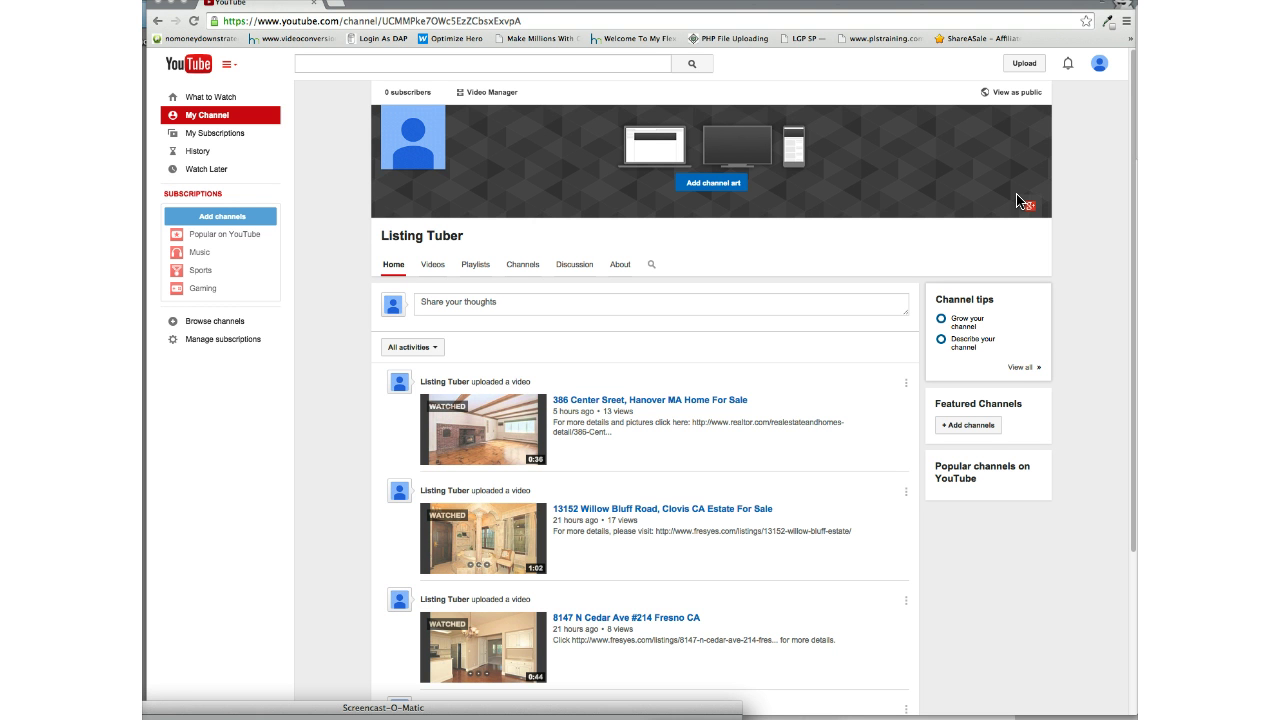
# - Uncover the ListingTuber web page behind the YouTube window, skim its example commercial section, and restore the channel window
pyautogui.click(1022, 202)
pyautogui.moveTo(787, 2); pyautogui.dragTo(788, 567)
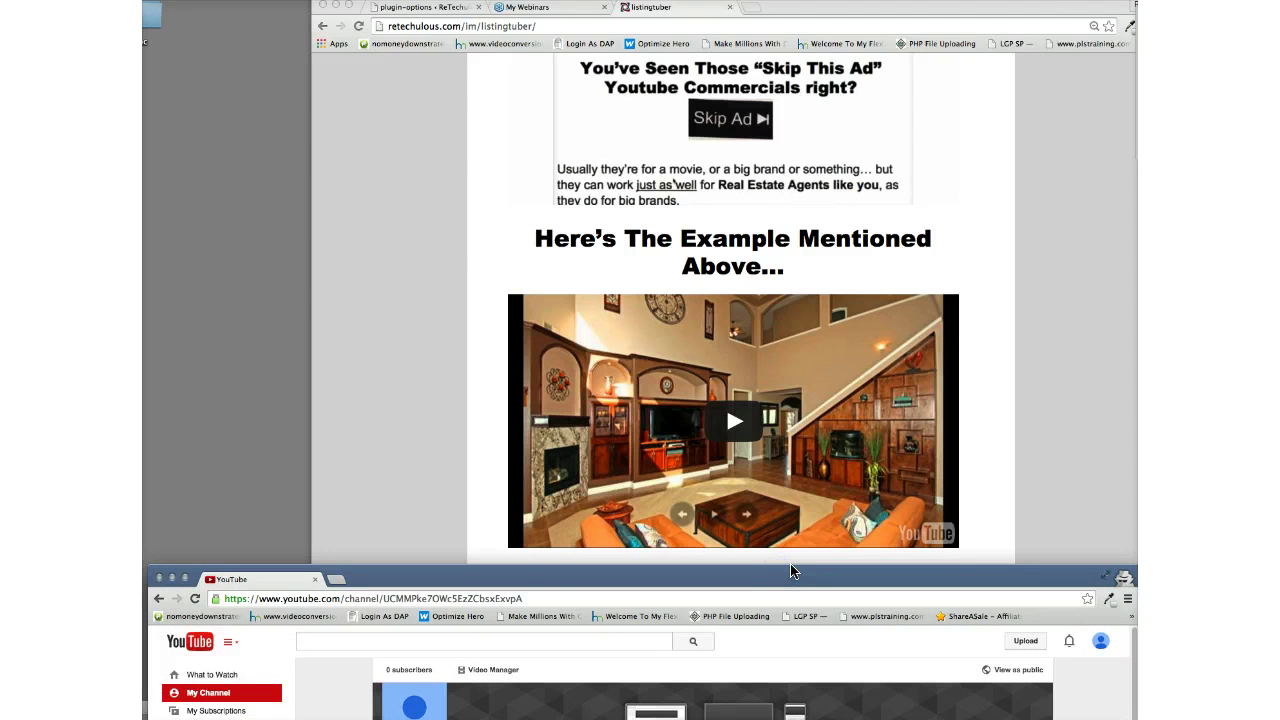
pyautogui.scroll(5, 738, 383)
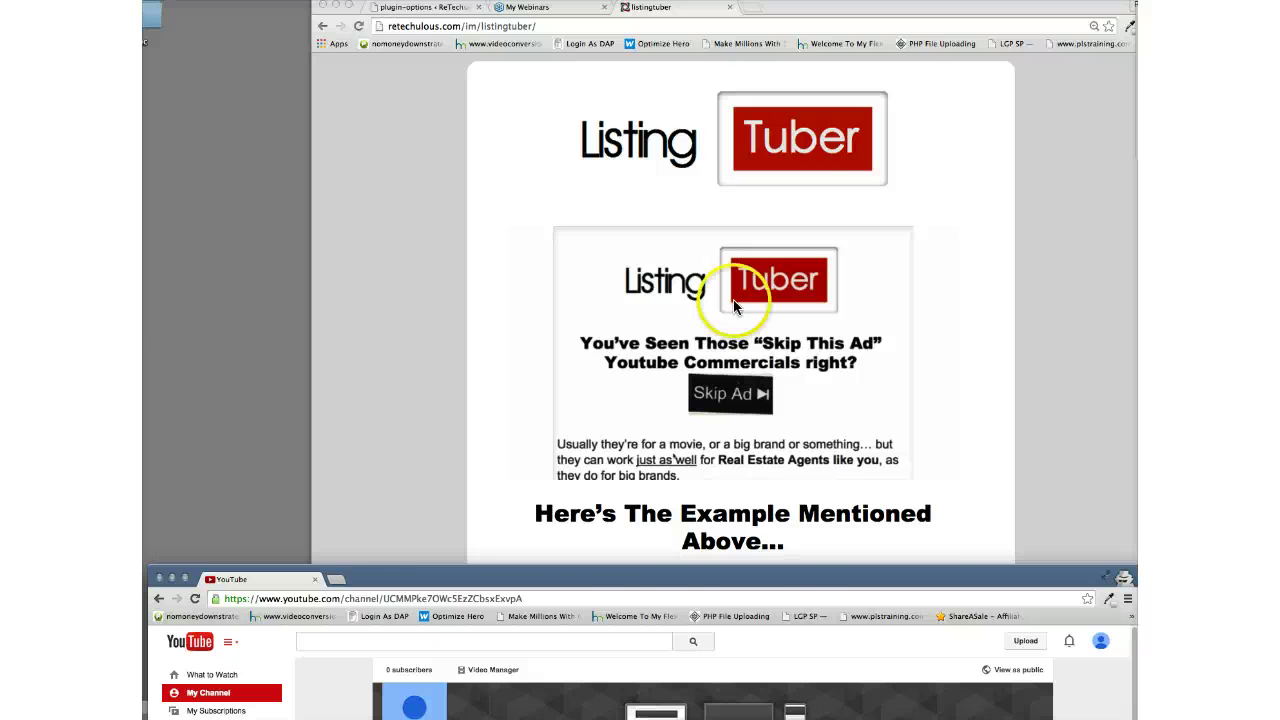
pyautogui.scroll(-5, 733, 295)
pyautogui.scroll(-10, 728, 312)
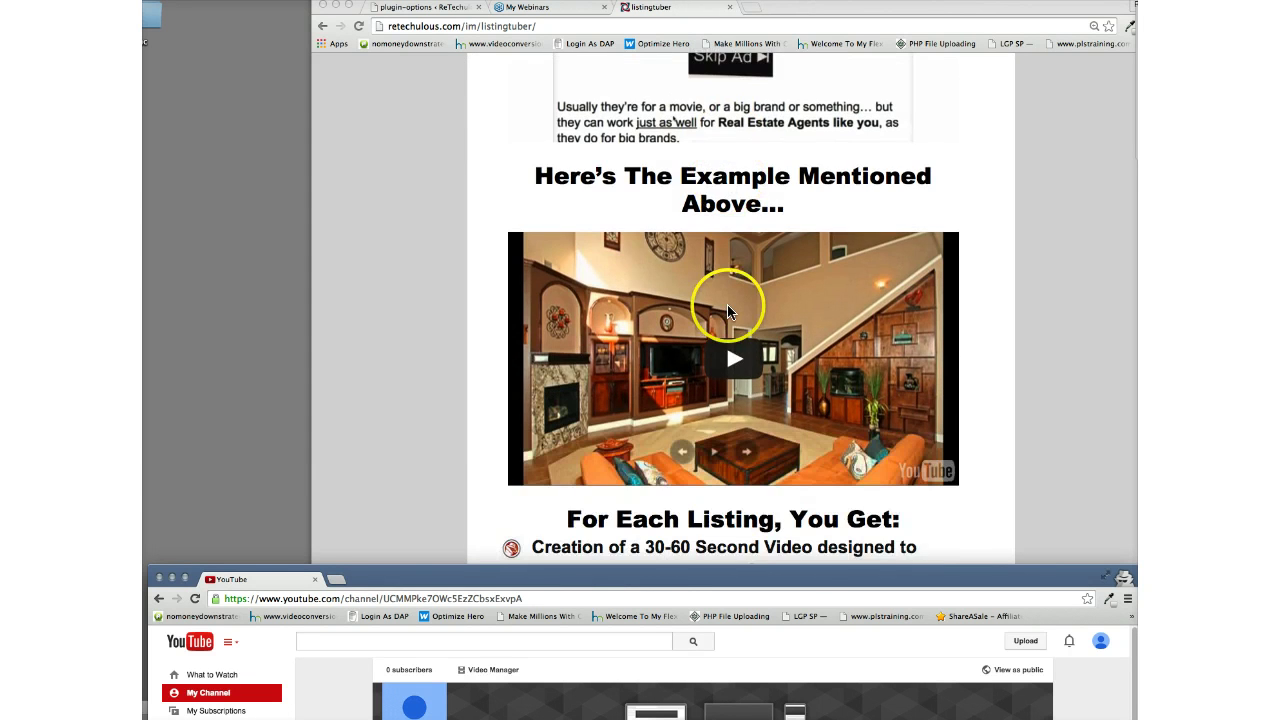
pyautogui.scroll(15, 728, 318)
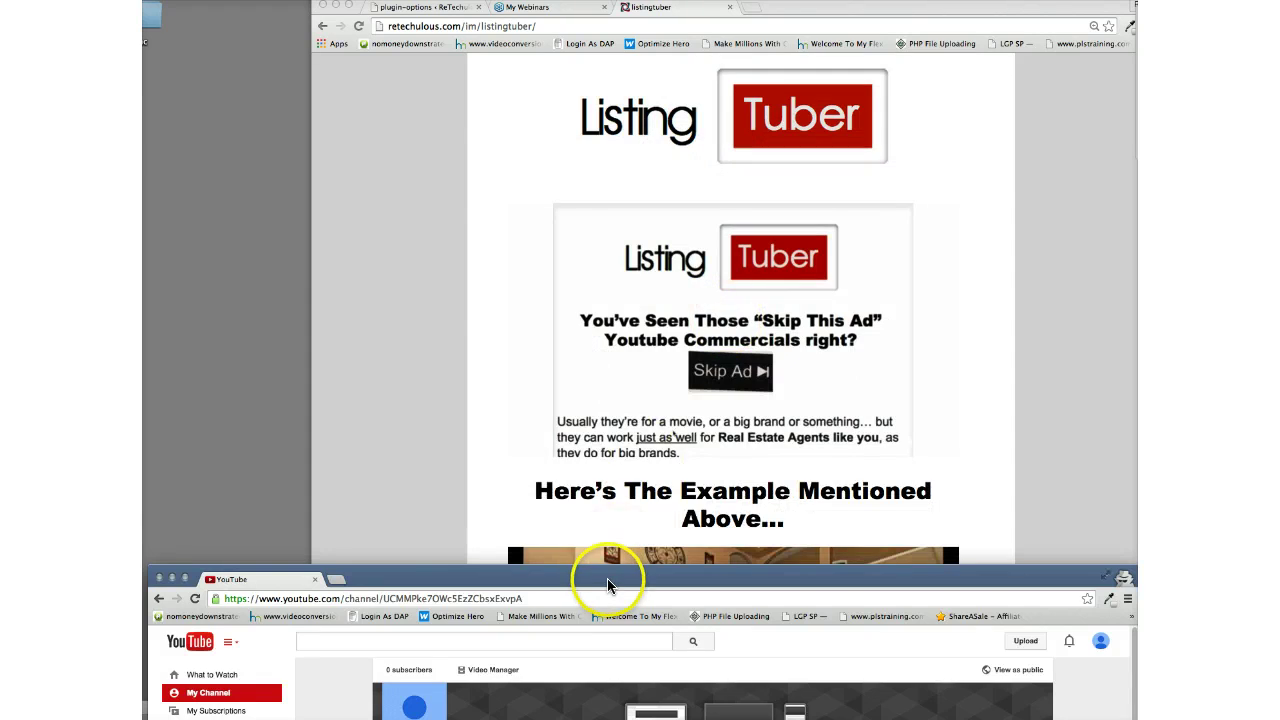
pyautogui.moveTo(609, 580); pyautogui.dragTo(609, 16)
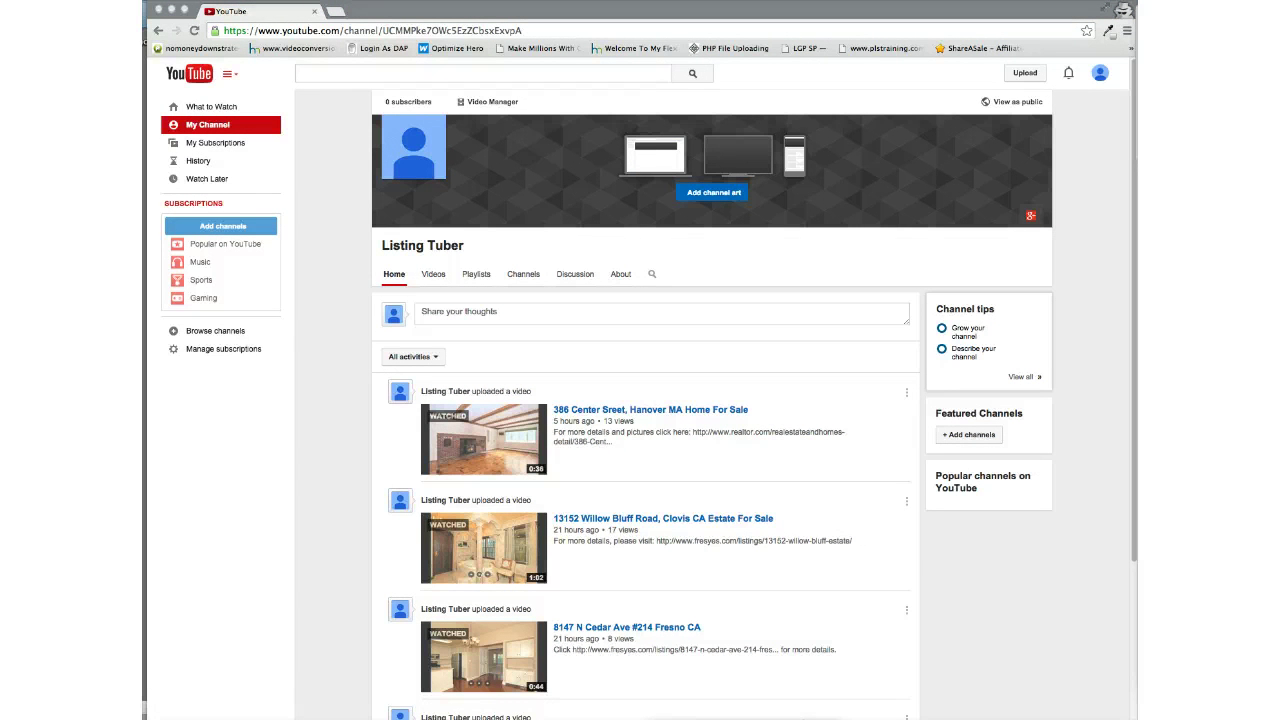
# - Open the Cedar Ave listing video from the Listing Tuber channel's uploads and raise the sound volume
pyautogui.click(1078, 376)
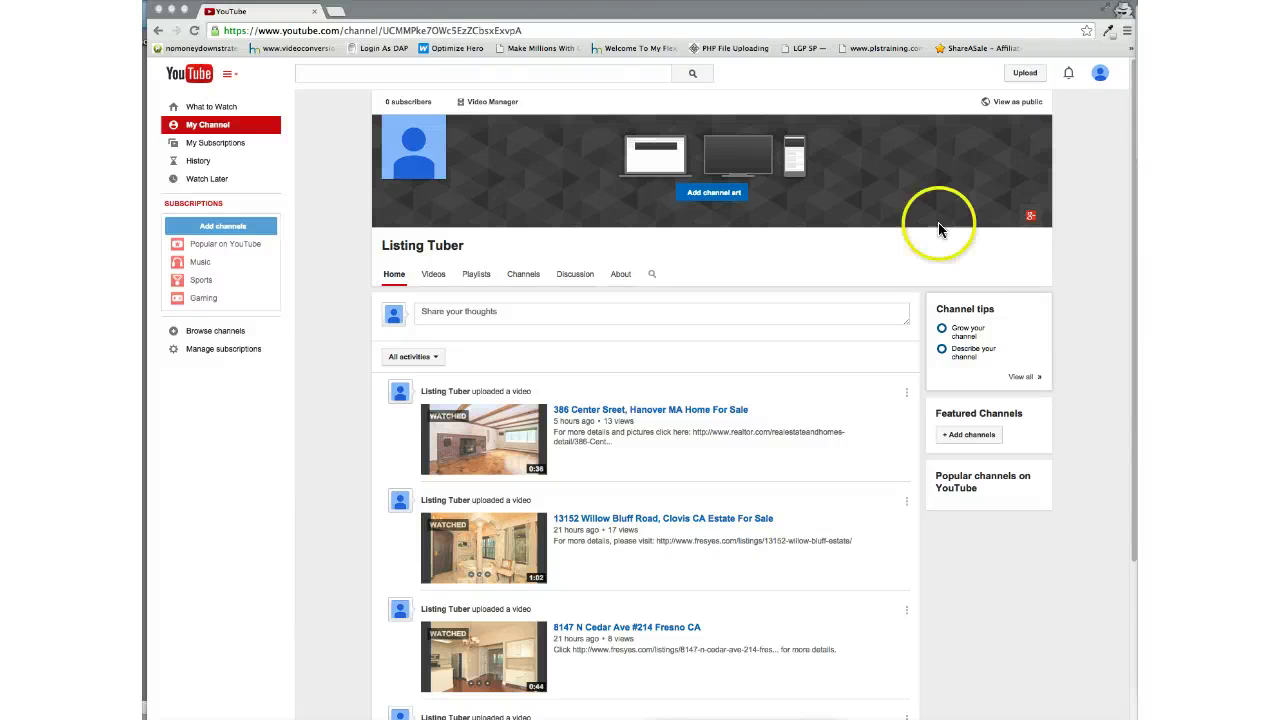
pyautogui.scroll(-5, 753, 443)
pyautogui.scroll(-2, 748, 446)
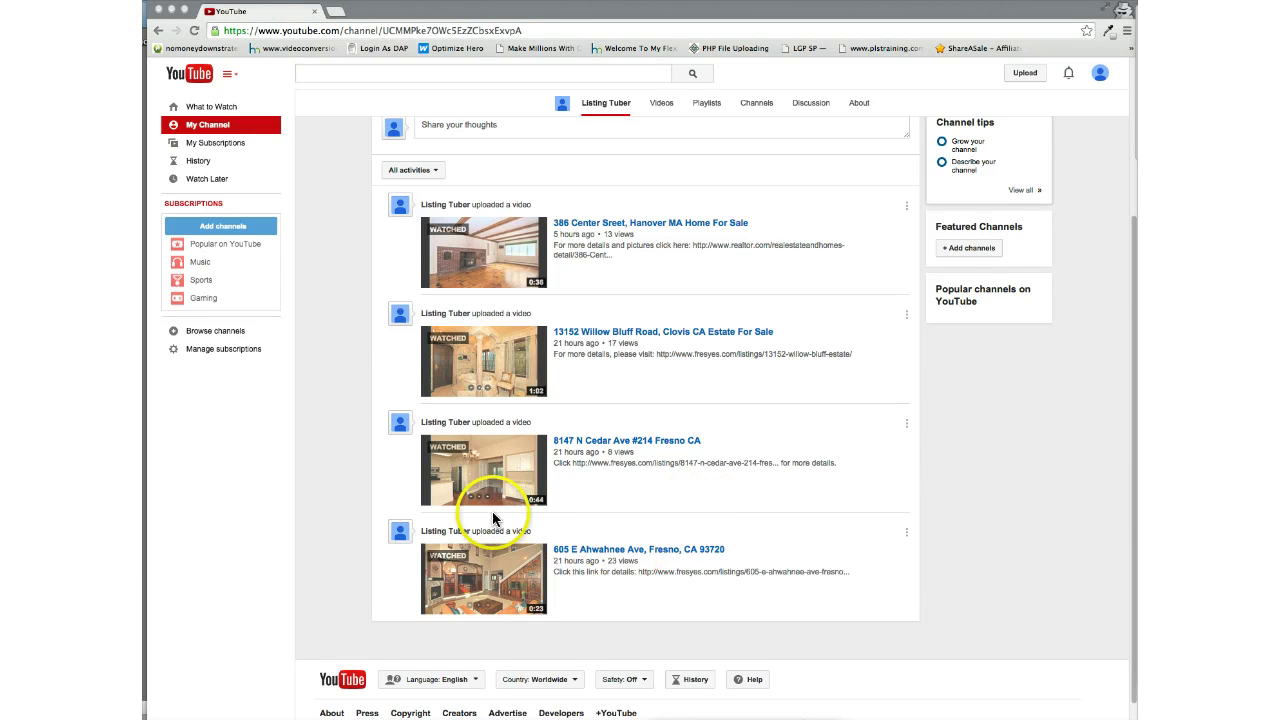
pyautogui.scroll(1, 505, 466)
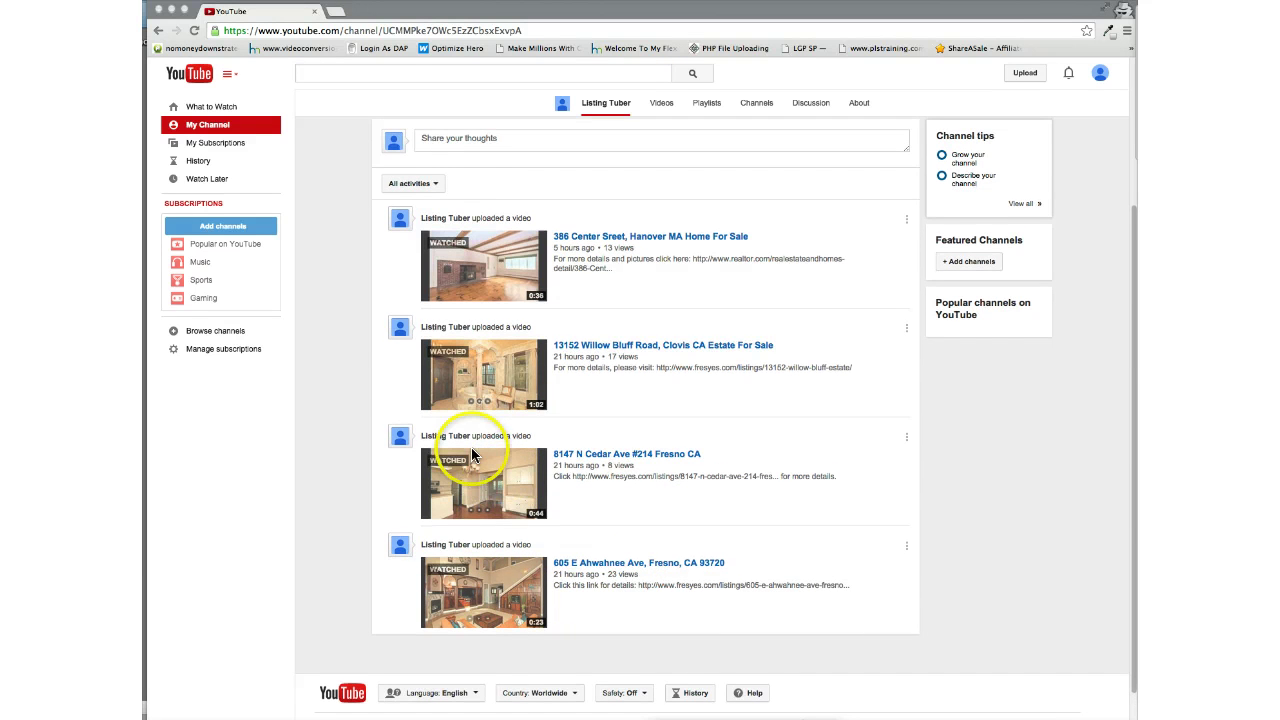
pyautogui.click(525, 477)
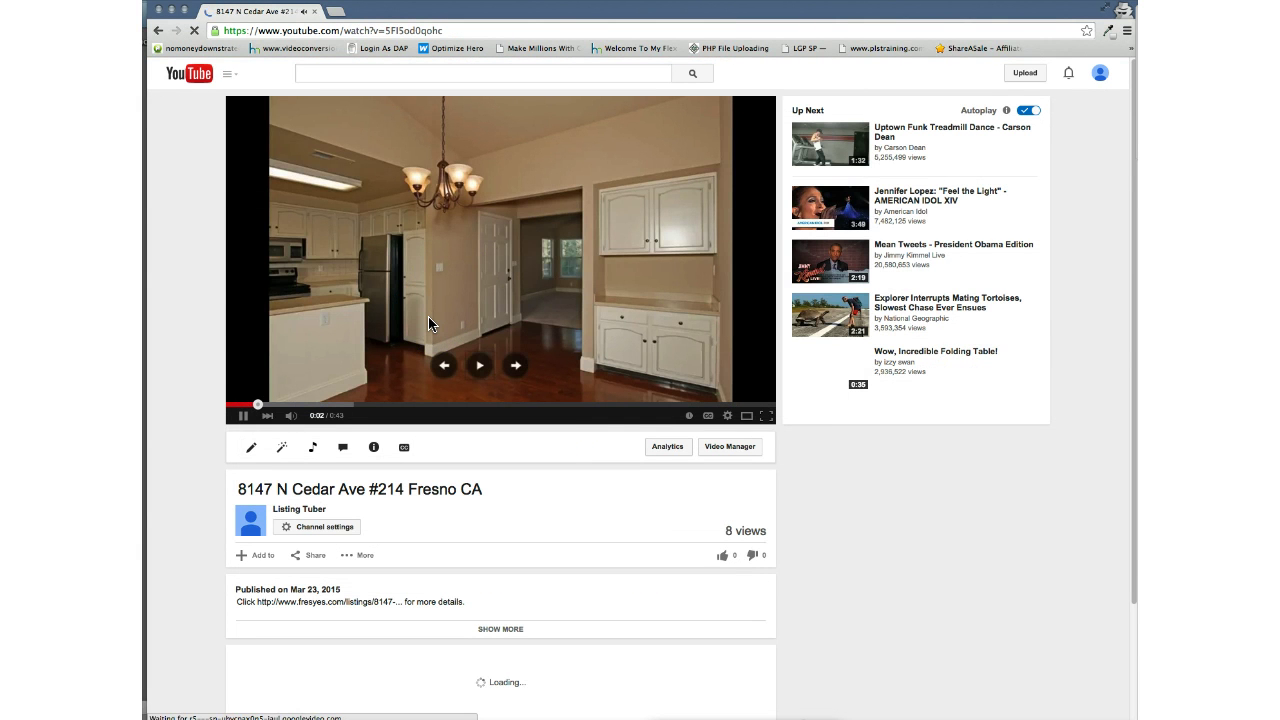
pyautogui.press('XF86AudioRaiseVolume')
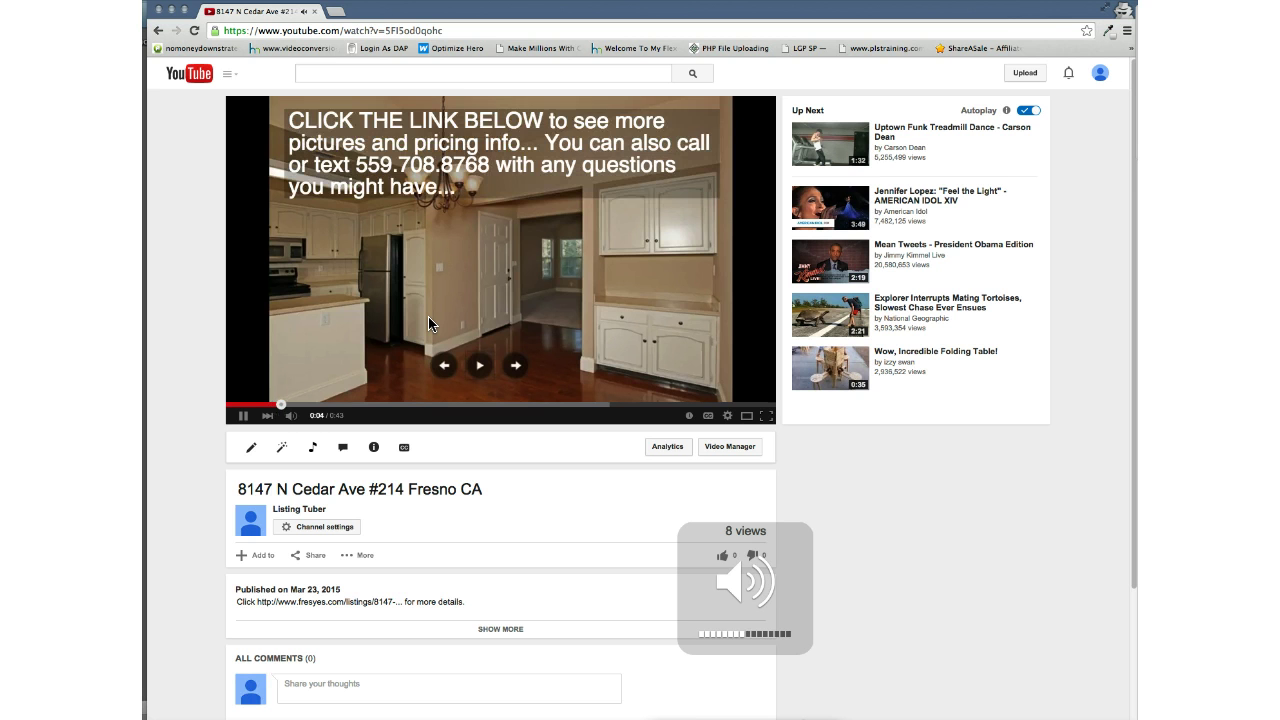
# - Play the listing video almost to its end, pausing to examine the call-to-action and marketing plan text overlays
pyautogui.click(243, 415)
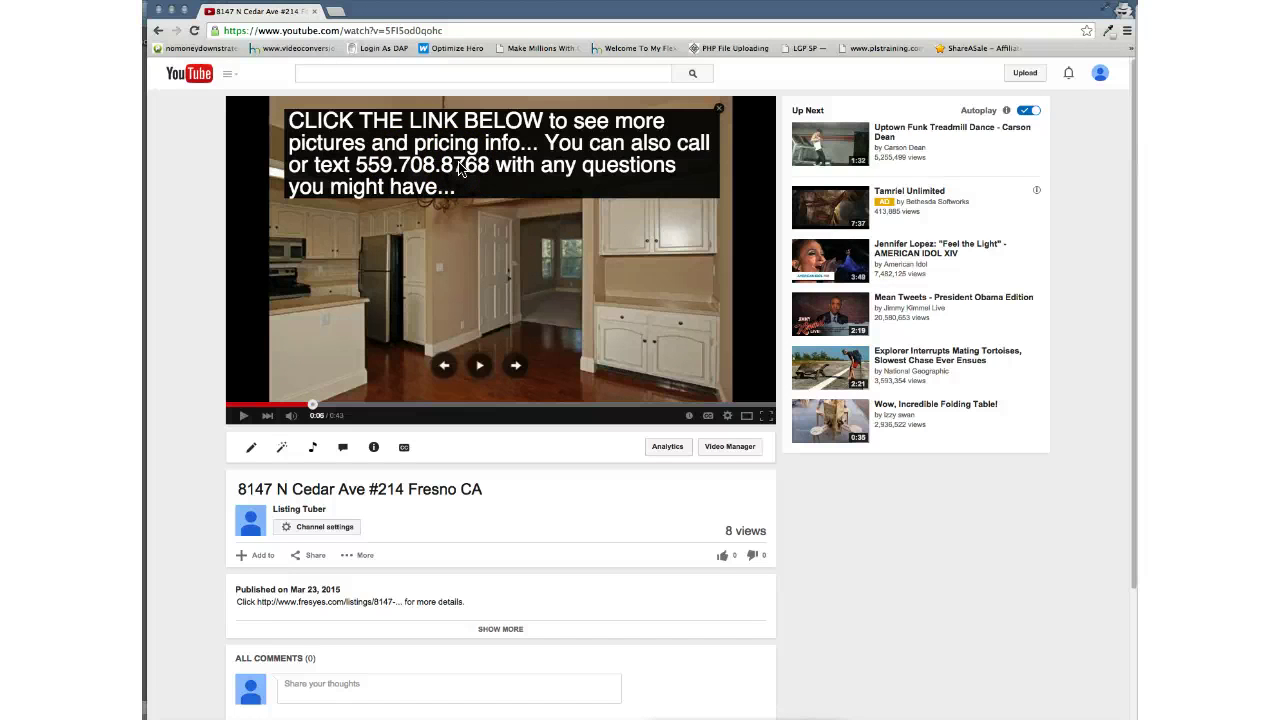
pyautogui.click(244, 416)
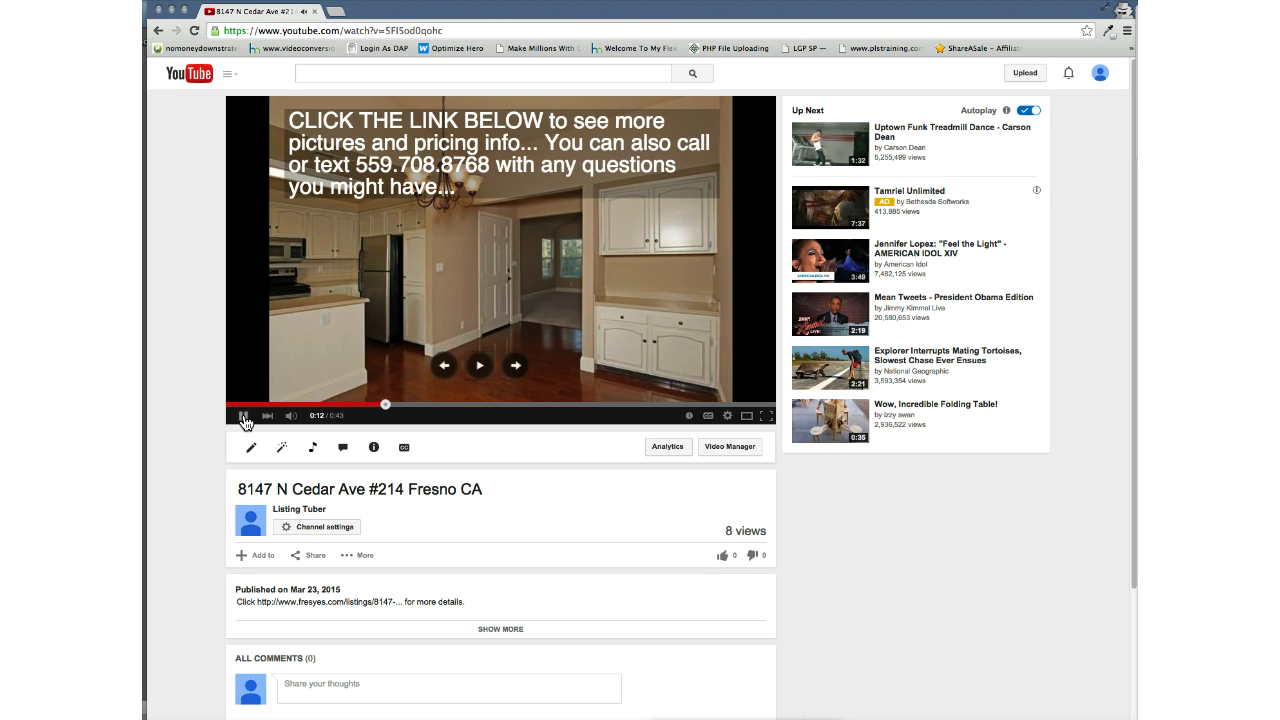
pyautogui.click(243, 418)
pyautogui.click(243, 416)
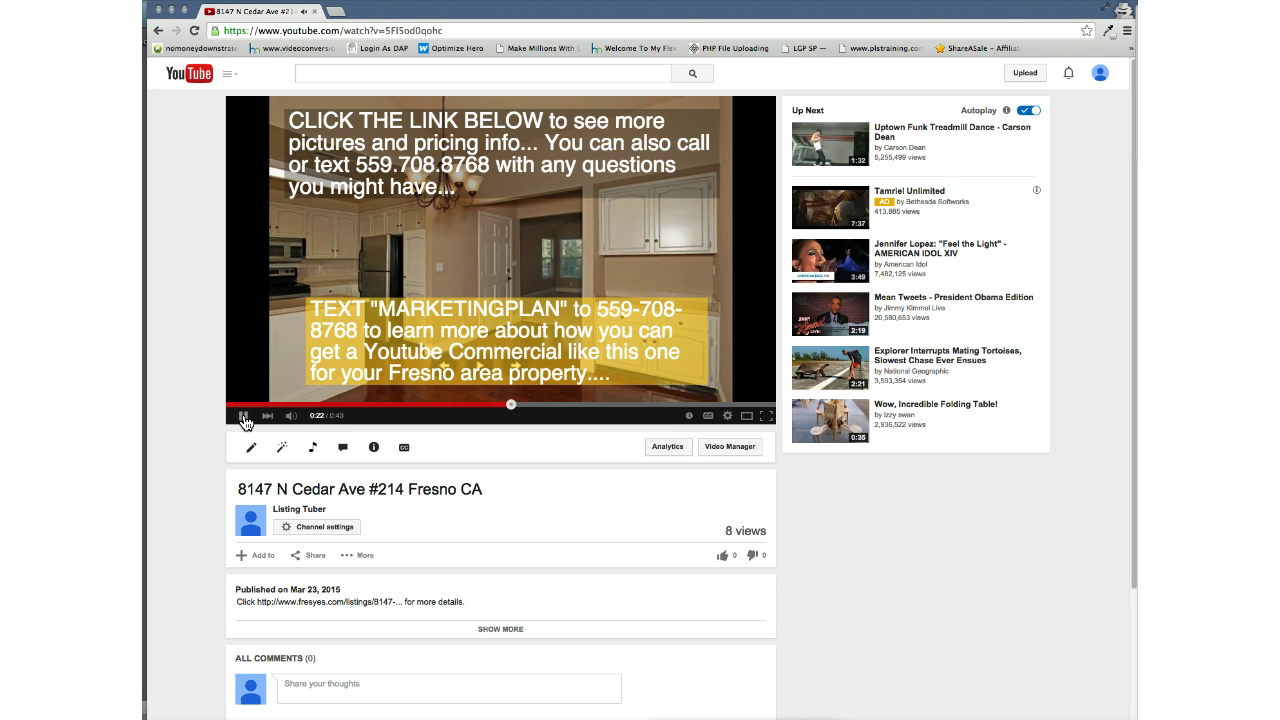
pyautogui.click(243, 416)
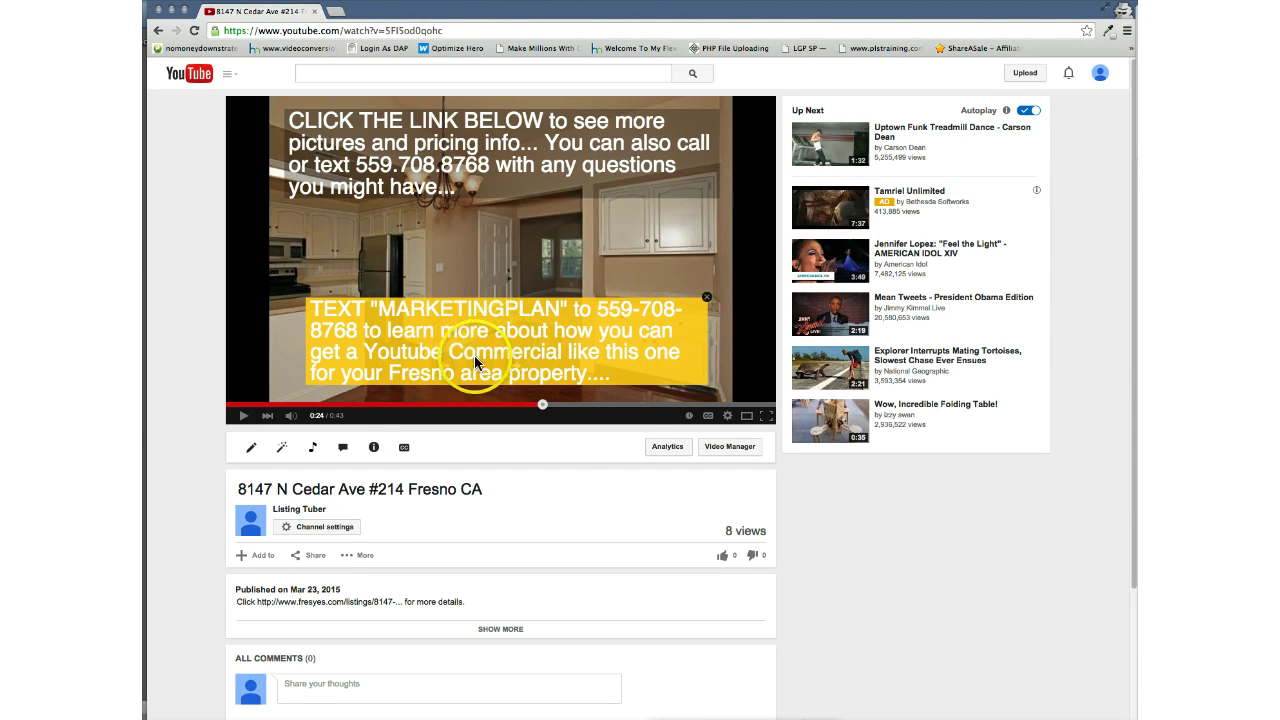
pyautogui.click(243, 416)
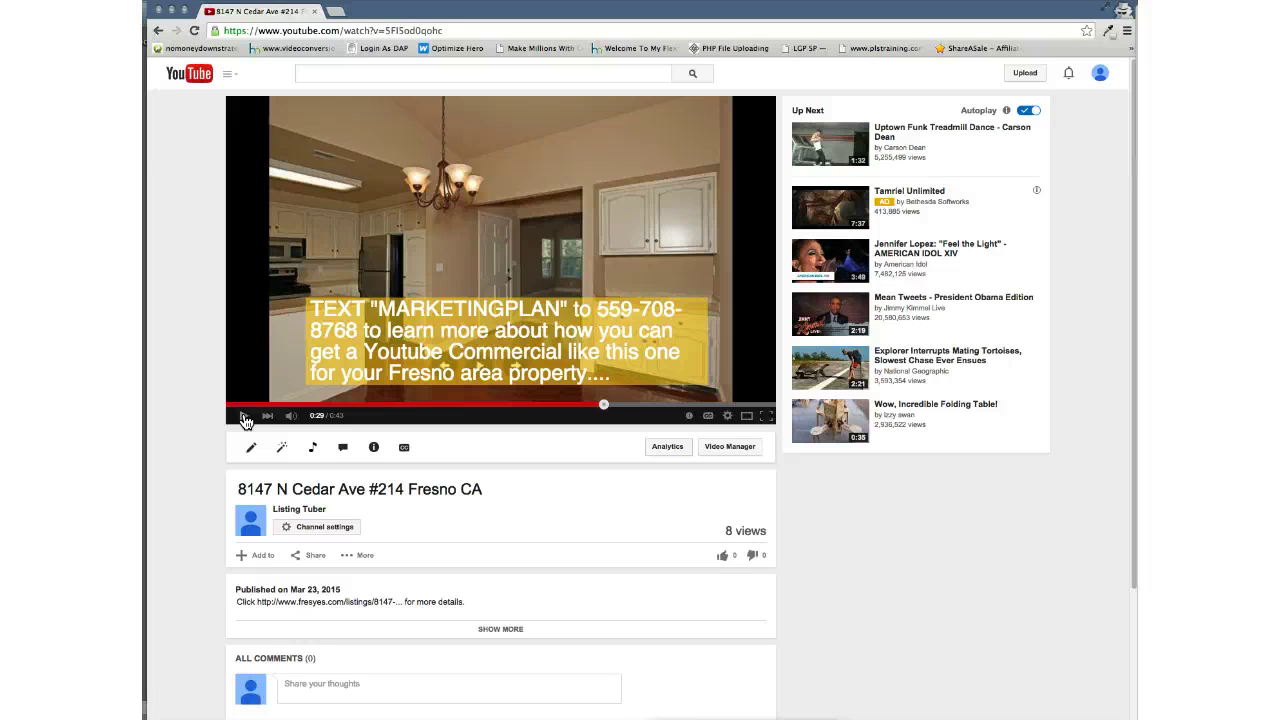
pyautogui.click(244, 418)
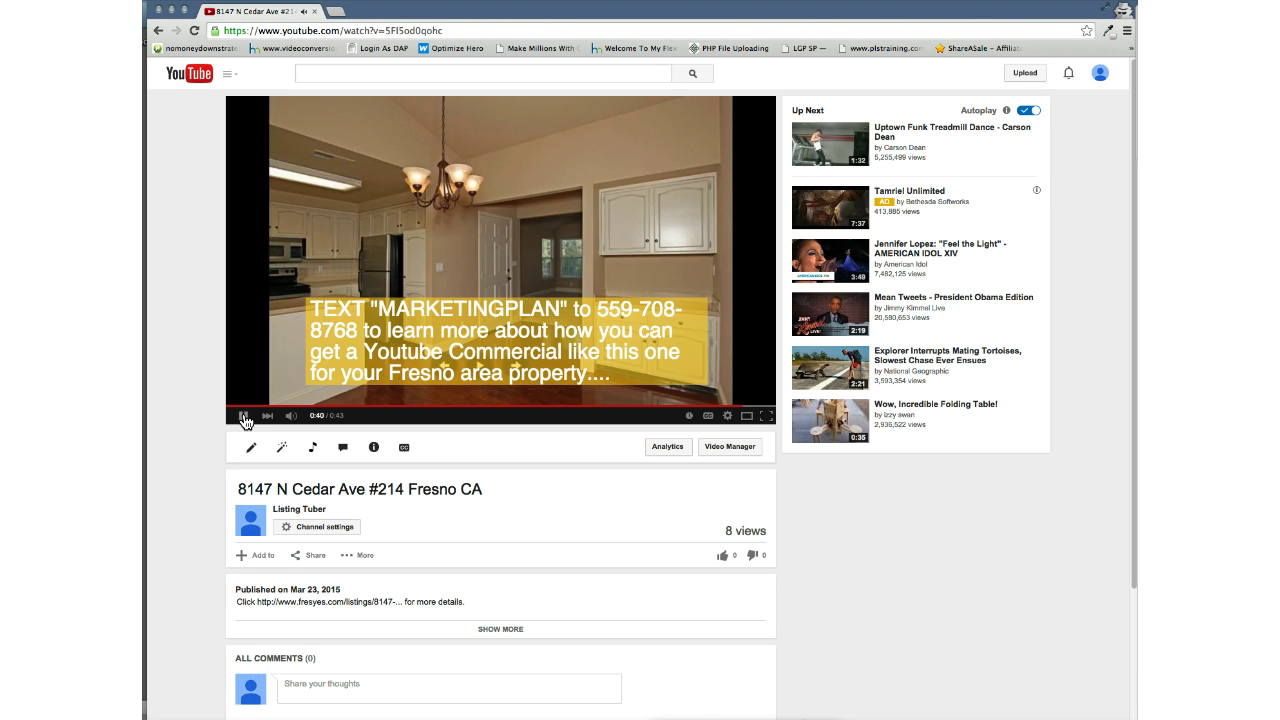
pyautogui.click(243, 418)
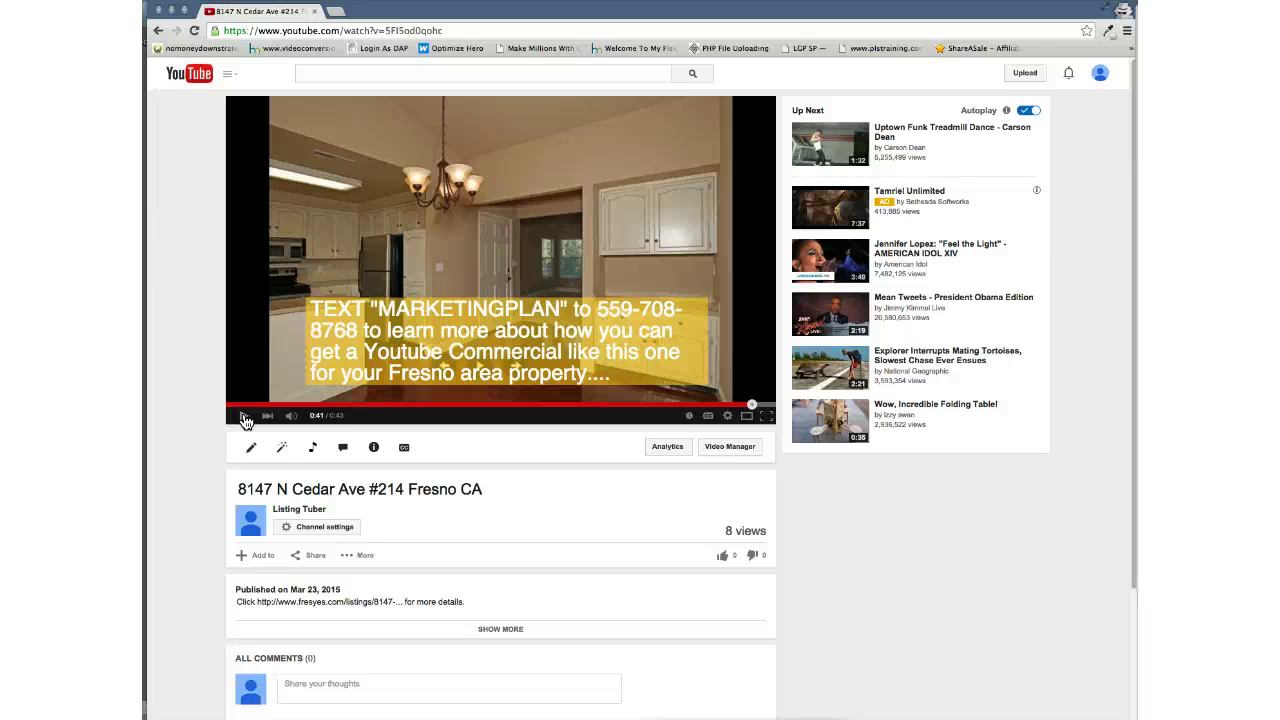
# - Open the Info and Settings editor for the Cedar Ave listing video
pyautogui.click(505, 389)
pyautogui.click(732, 275)
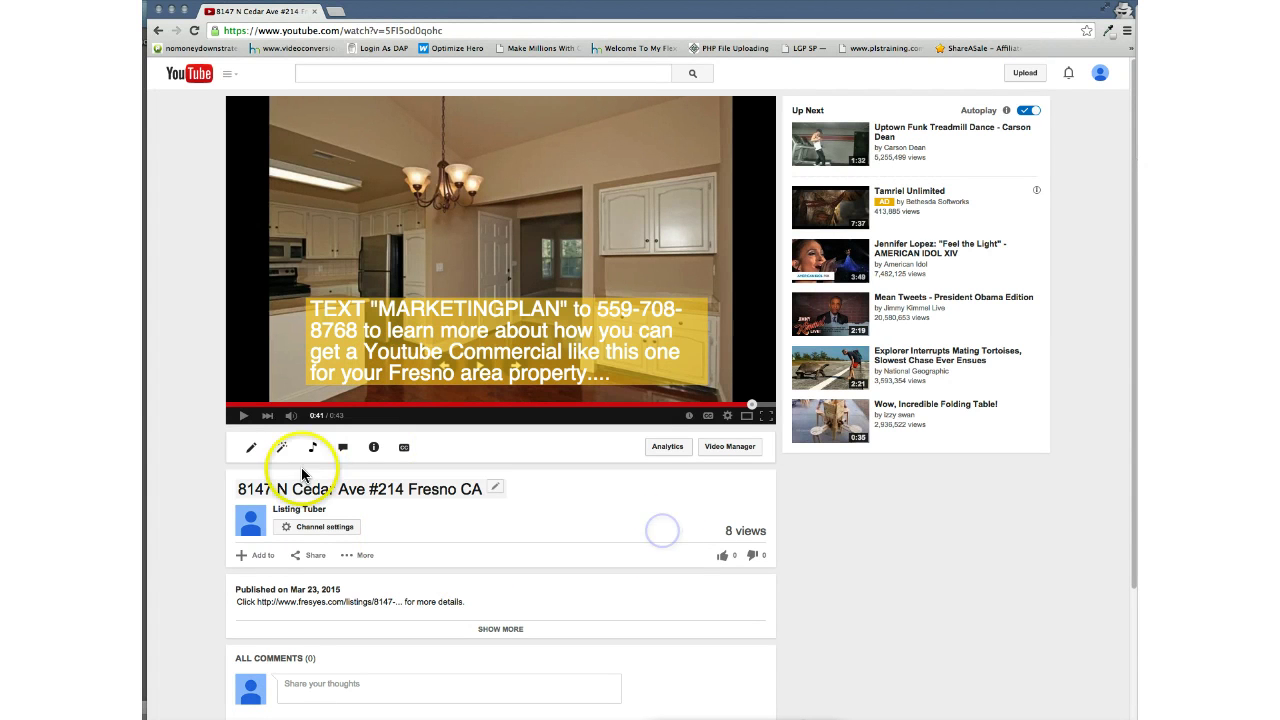
pyautogui.click(249, 450)
pyautogui.click(249, 450)
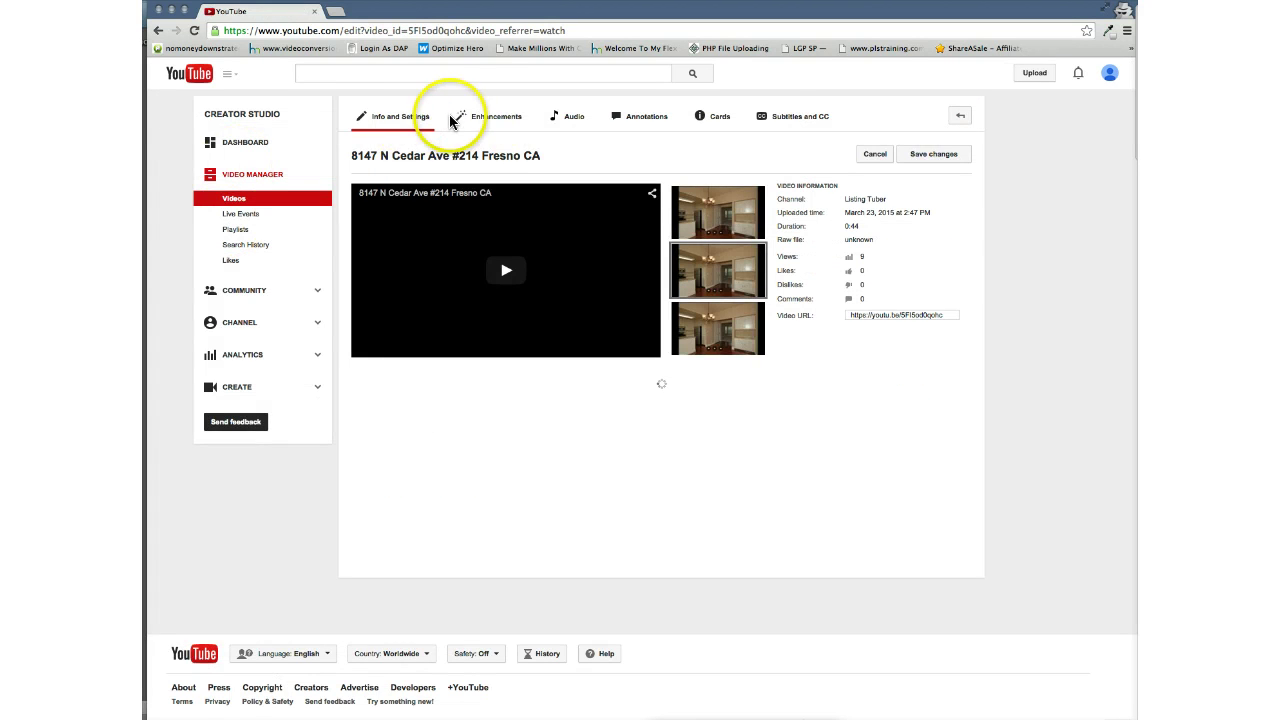
pyautogui.click(490, 118)
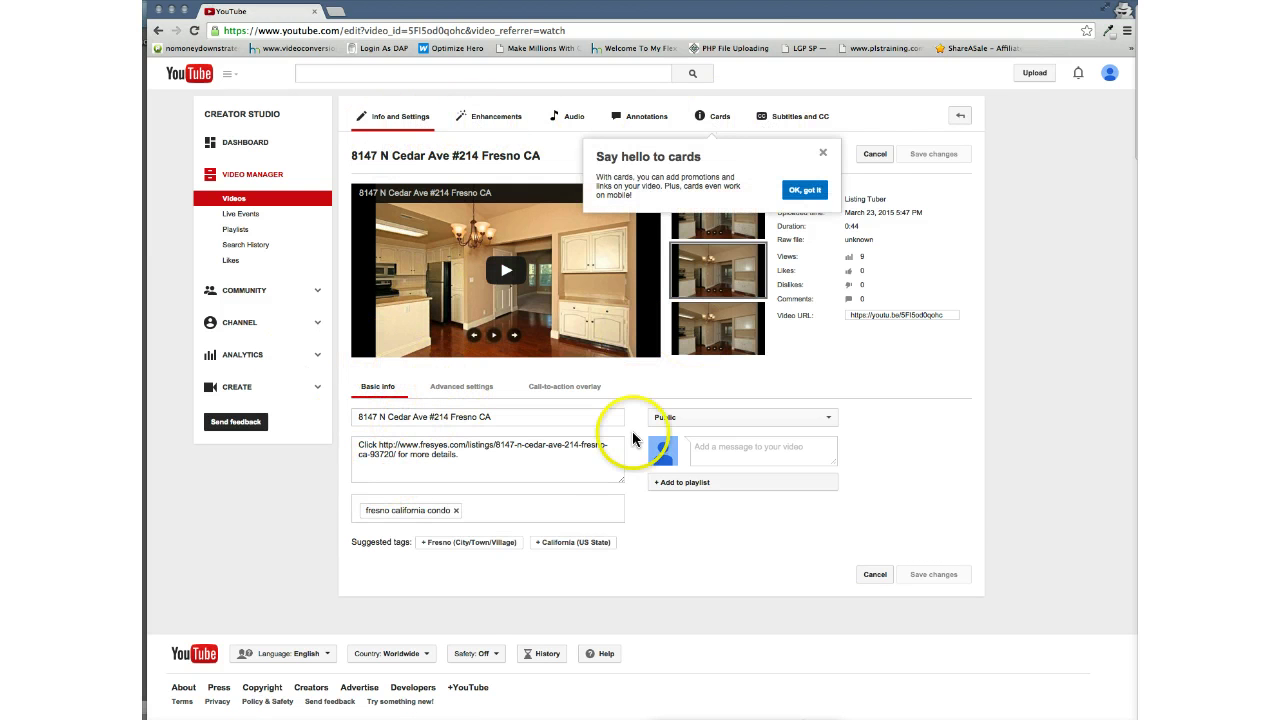
# - Append "Home For Sale" to the end of the video's title
pyautogui.click(508, 416)
pyautogui.moveTo(524, 416); pyautogui.dragTo(357, 412)
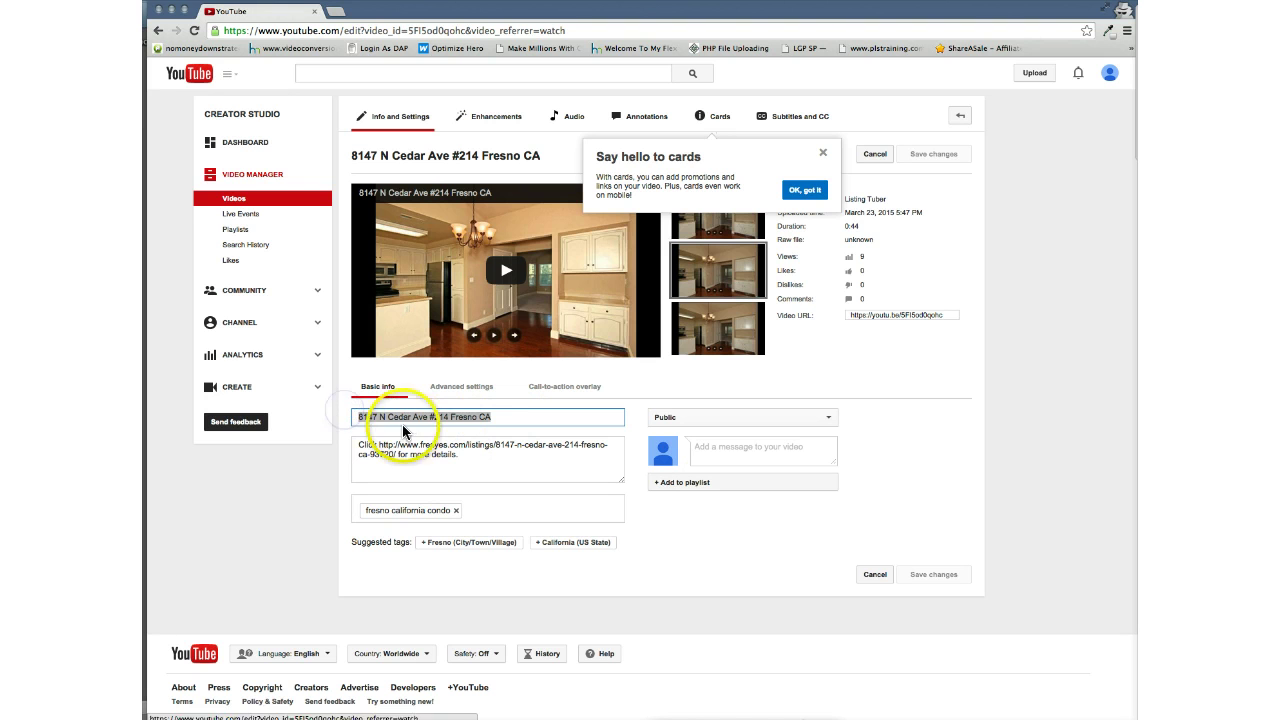
pyautogui.click(395, 416)
pyautogui.click(502, 418)
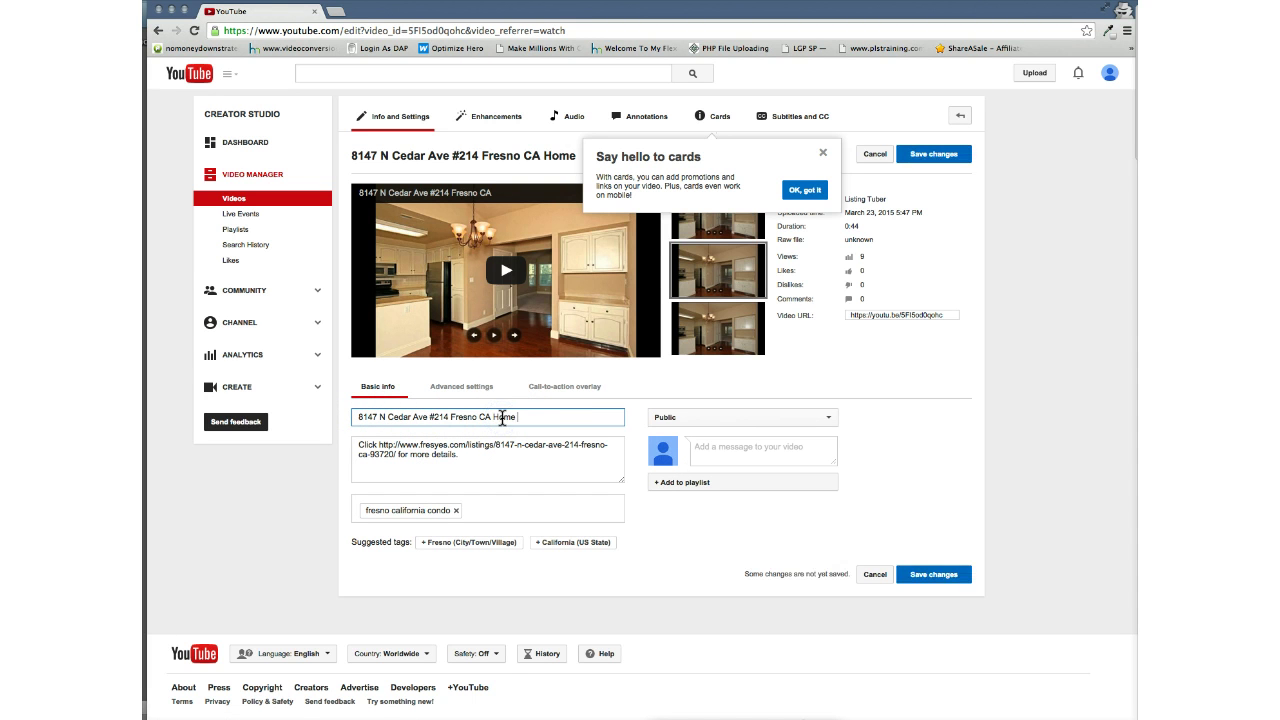
pyautogui.press('BackSpace')
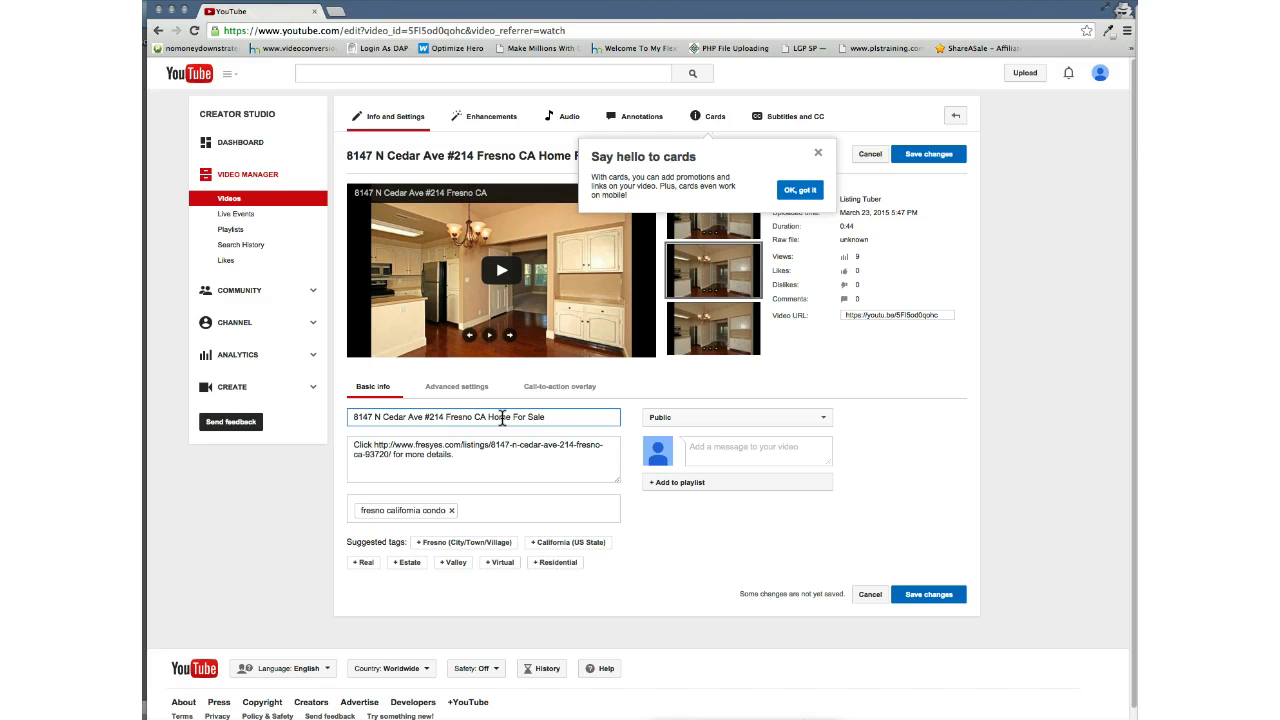
# - Highlight the whole video title and its "Fresno CA Home For Sale" part to review the wording
pyautogui.moveTo(546, 417); pyautogui.dragTo(345, 413)
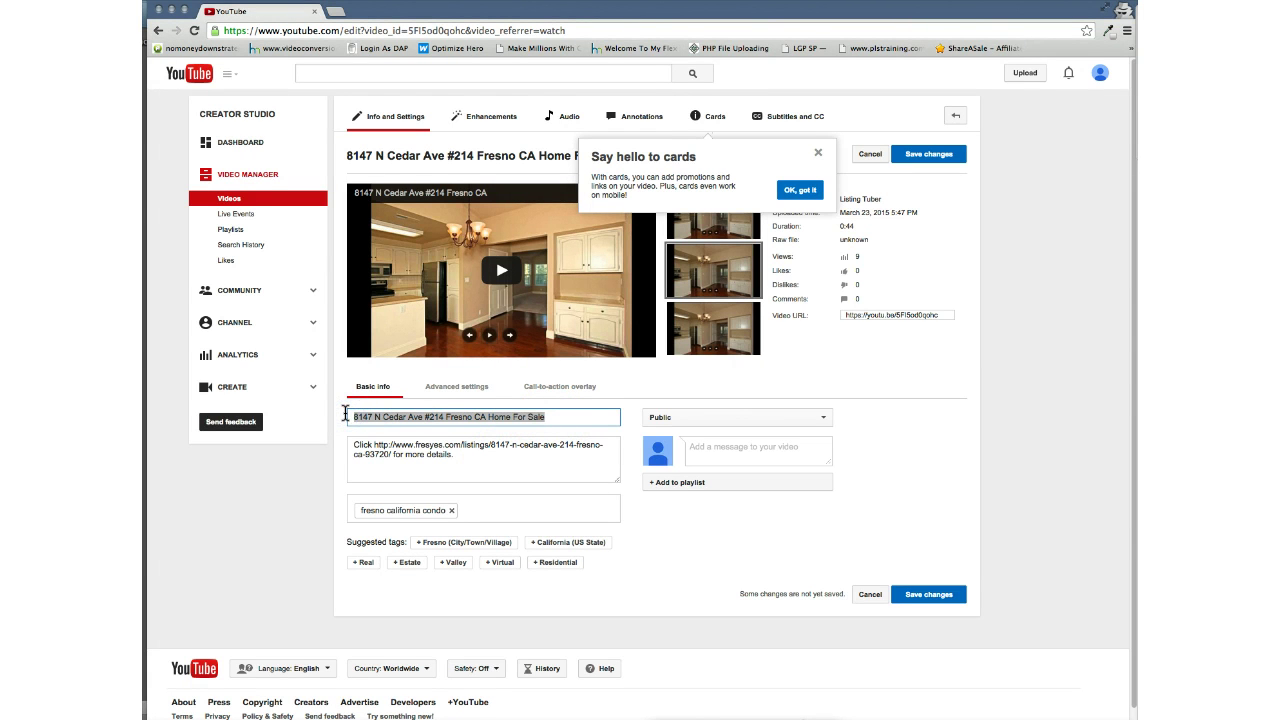
pyautogui.click(373, 416)
pyautogui.moveTo(546, 417); pyautogui.dragTo(414, 417)
pyautogui.click(556, 417)
pyautogui.moveTo(556, 417); pyautogui.dragTo(309, 406)
pyautogui.click(449, 418)
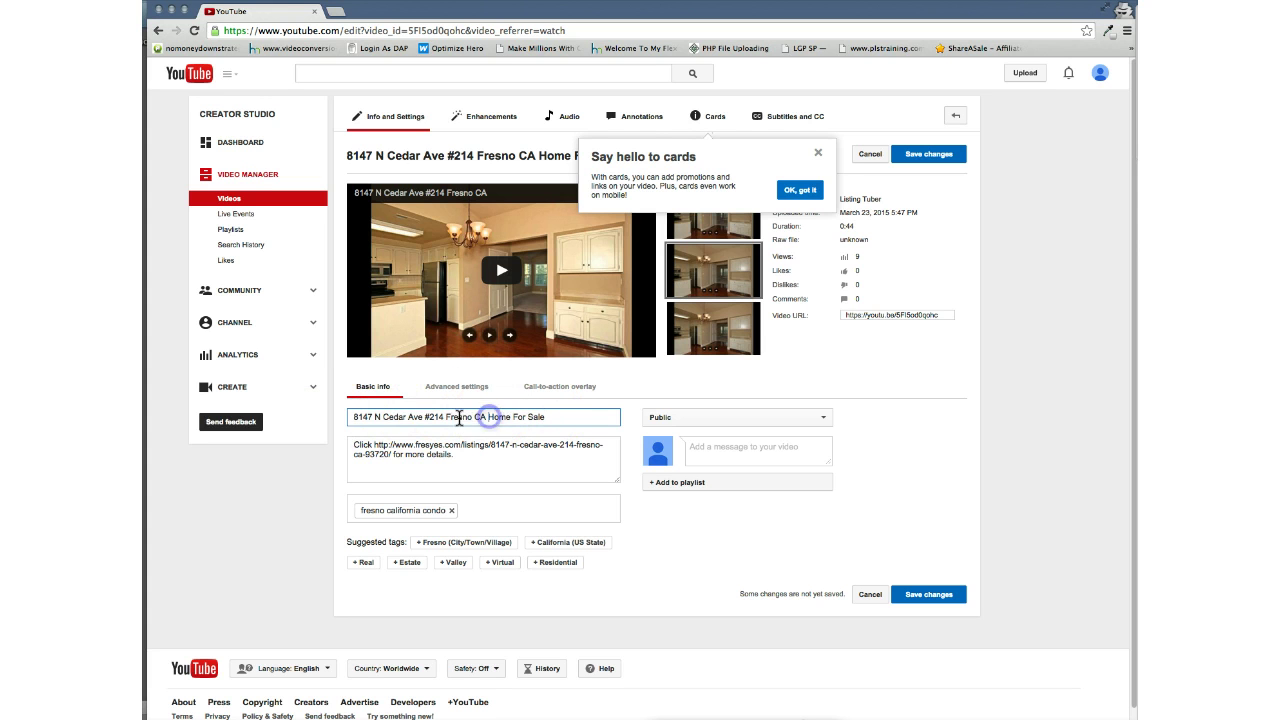
pyautogui.moveTo(446, 418); pyautogui.dragTo(563, 421)
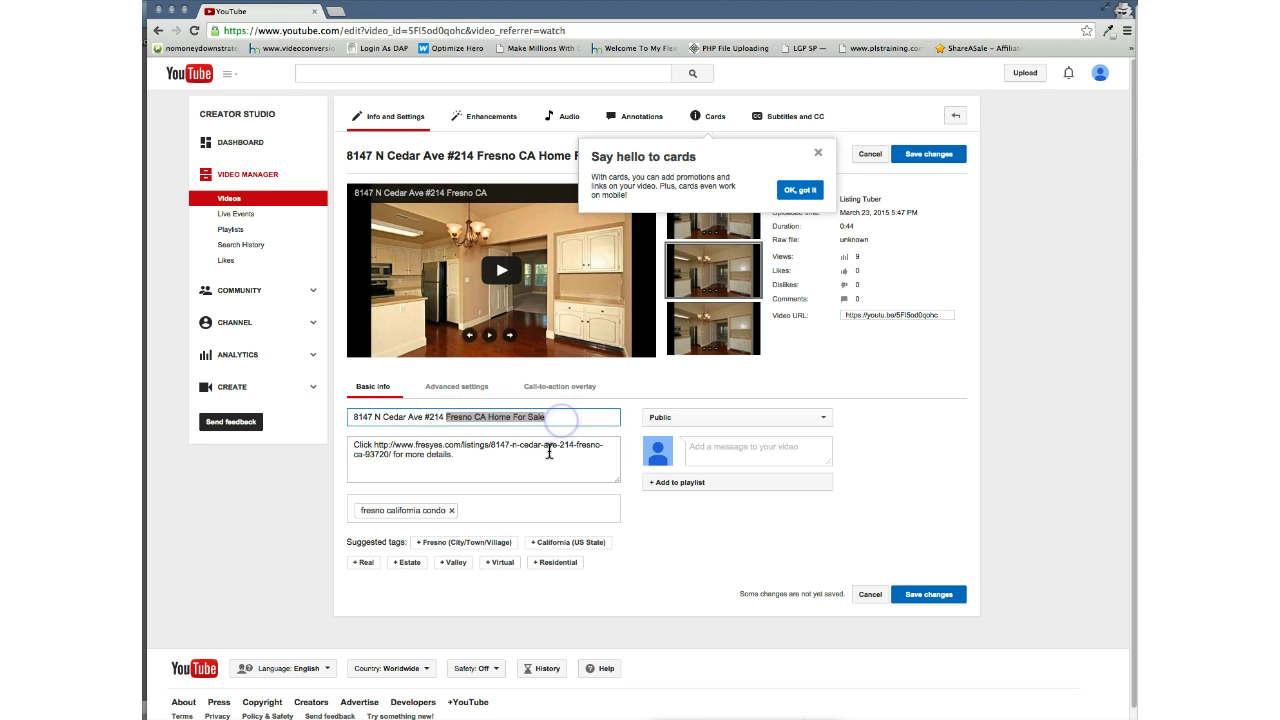
# - Highlight the video description with its listing link and "for more details" text to review it
pyautogui.click(373, 446)
pyautogui.moveTo(374, 444); pyautogui.dragTo(455, 455)
pyautogui.click(503, 455)
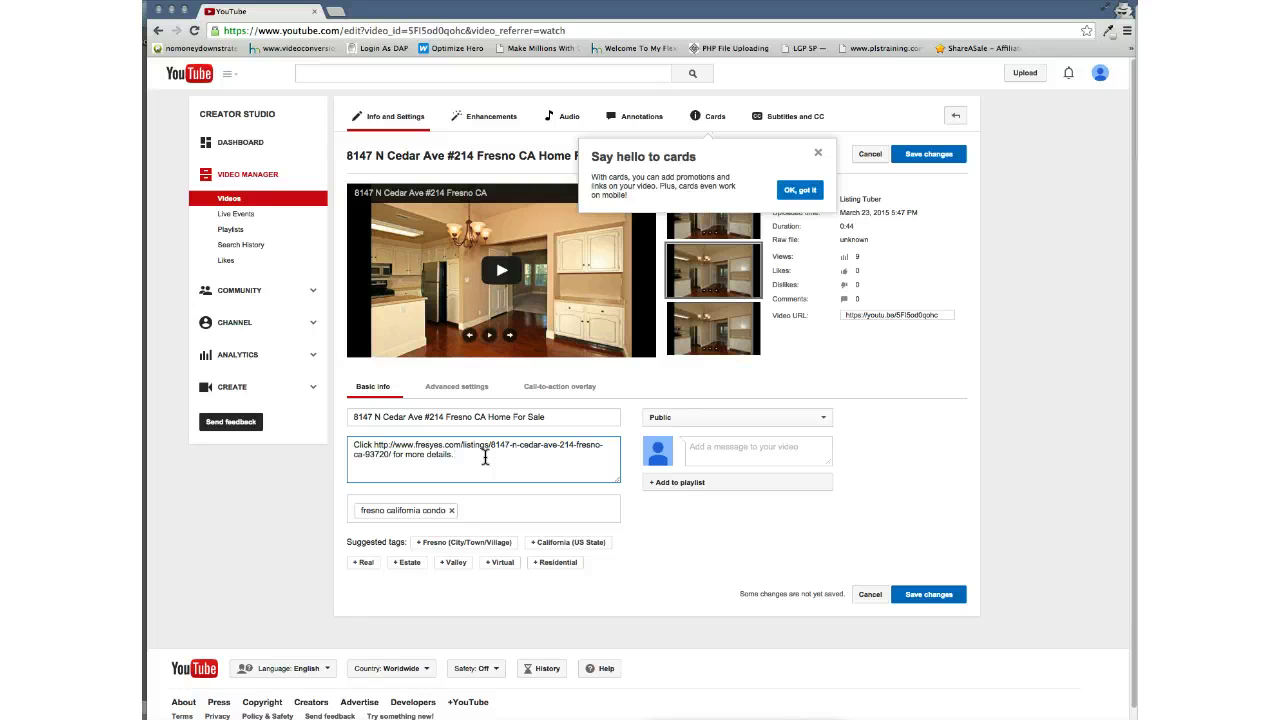
pyautogui.moveTo(455, 456); pyautogui.dragTo(371, 432)
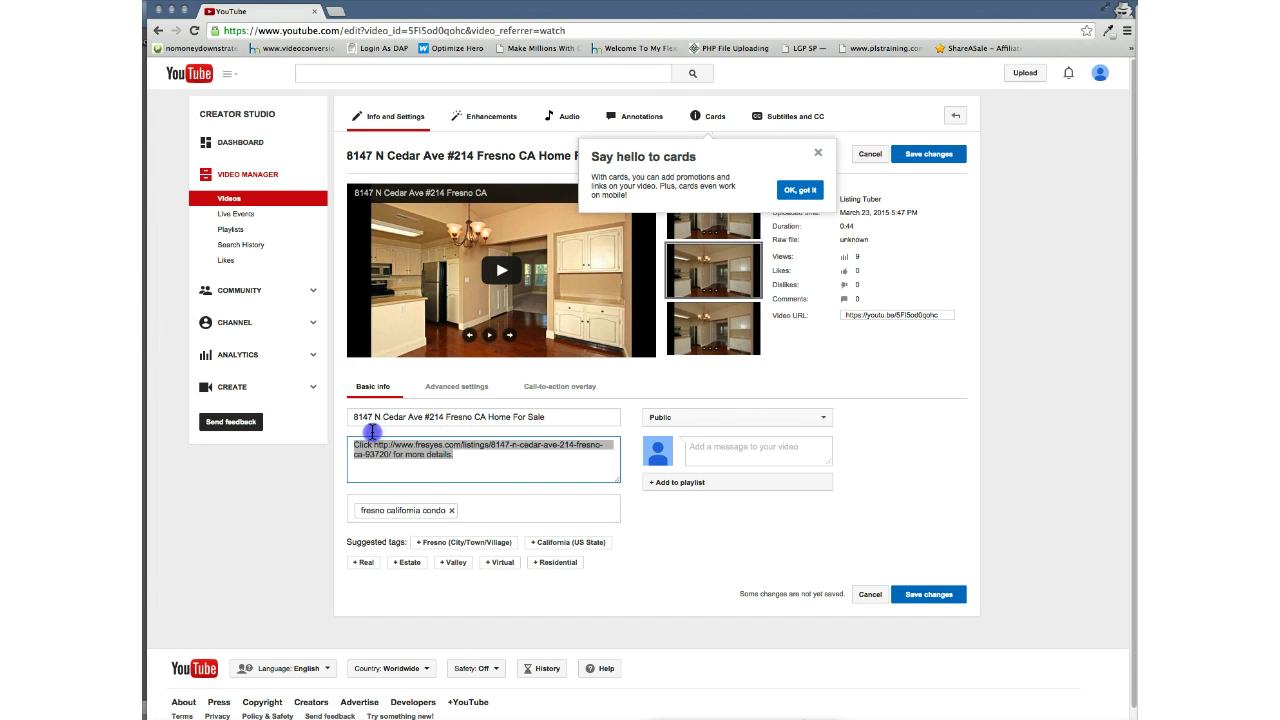
pyautogui.click(470, 457)
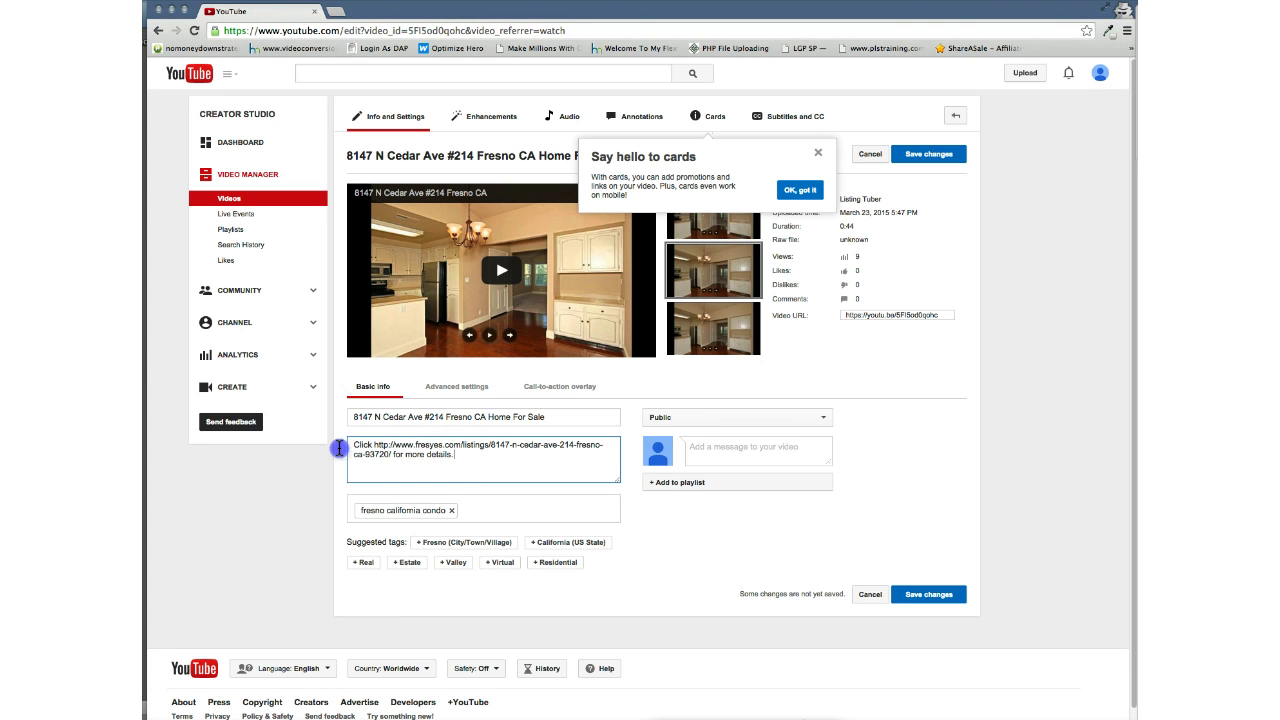
pyautogui.tripleClick(348, 449)
pyautogui.click(445, 462)
pyautogui.tripleClick(362, 444)
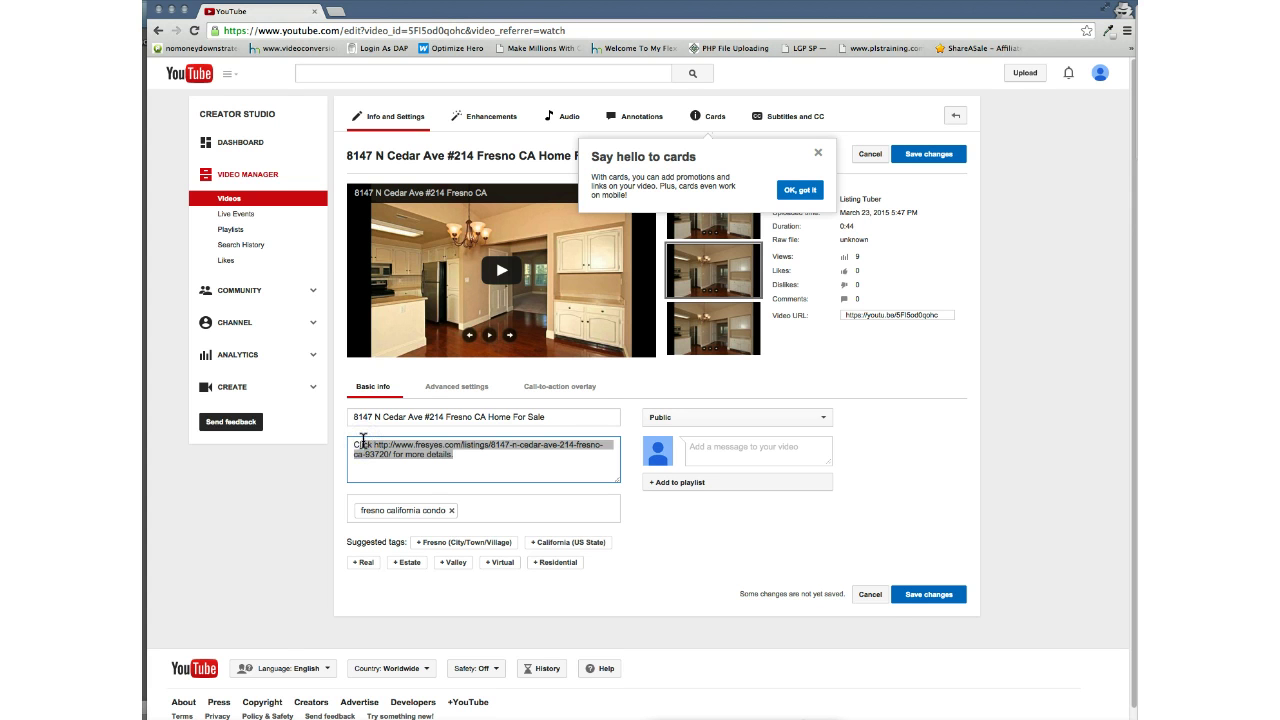
# - Open the call-to-action overlay settings and examine the Headline and Display URL fields without filling them in
pyautogui.click(533, 388)
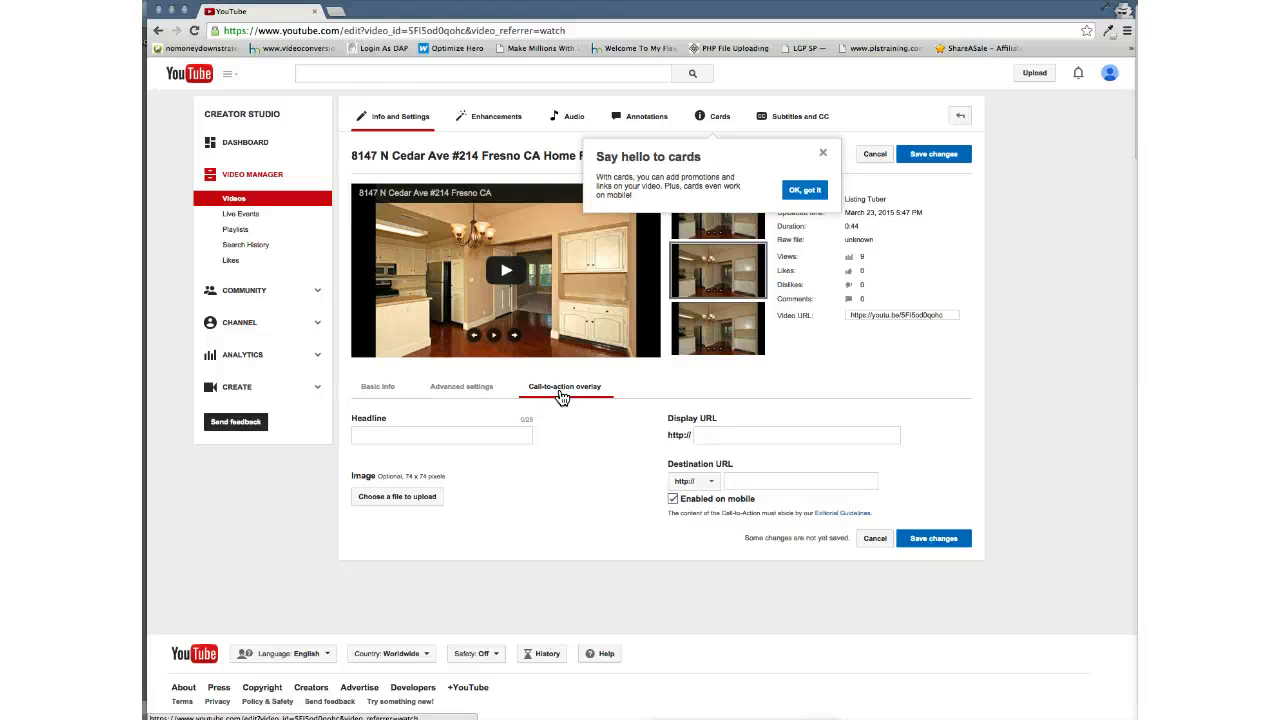
pyautogui.click(461, 434)
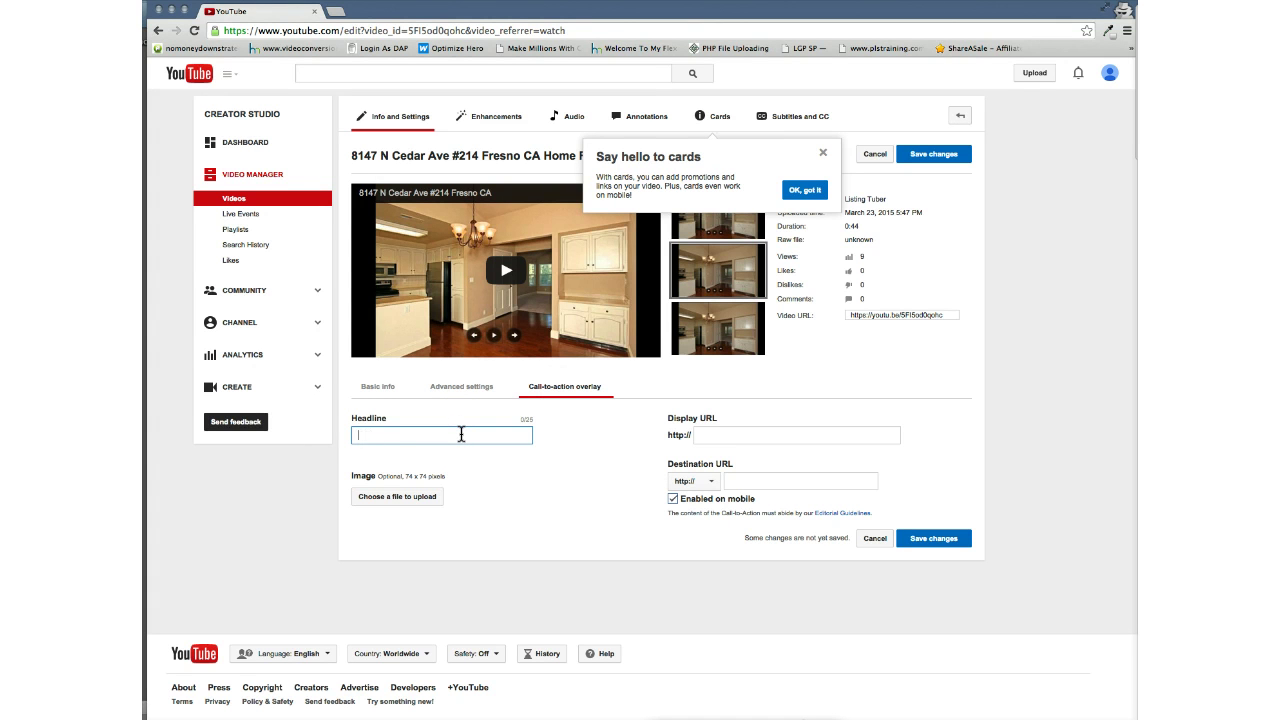
pyautogui.click(749, 433)
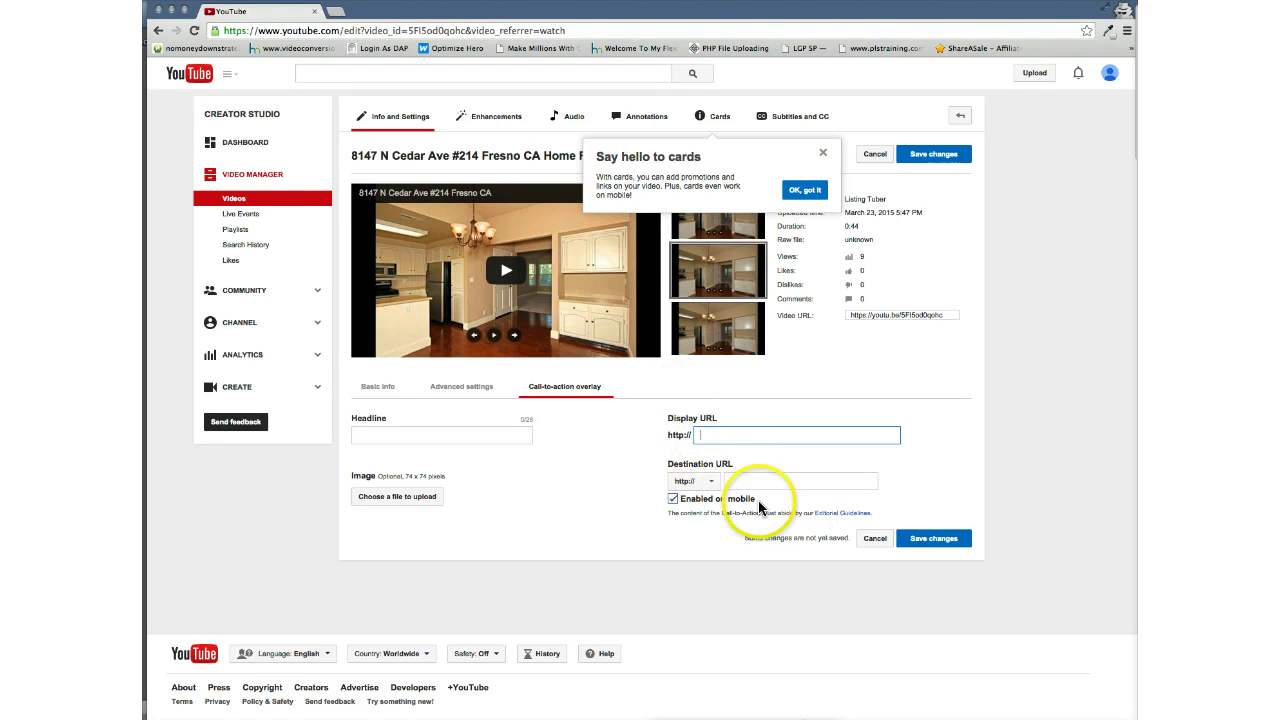
pyautogui.click(712, 428)
pyautogui.click(480, 432)
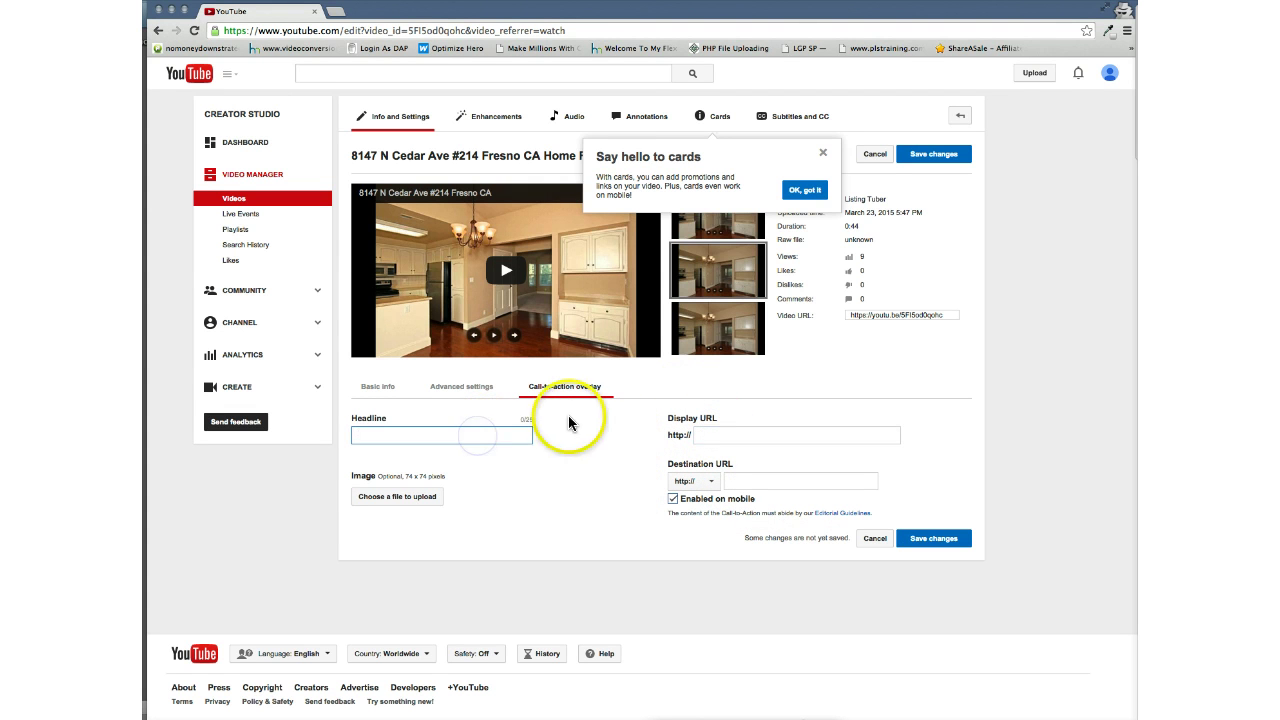
# - Dismiss the cards introduction, save the pending changes to the video's settings and return to its basic info
pyautogui.click(505, 119)
pyautogui.click(733, 240)
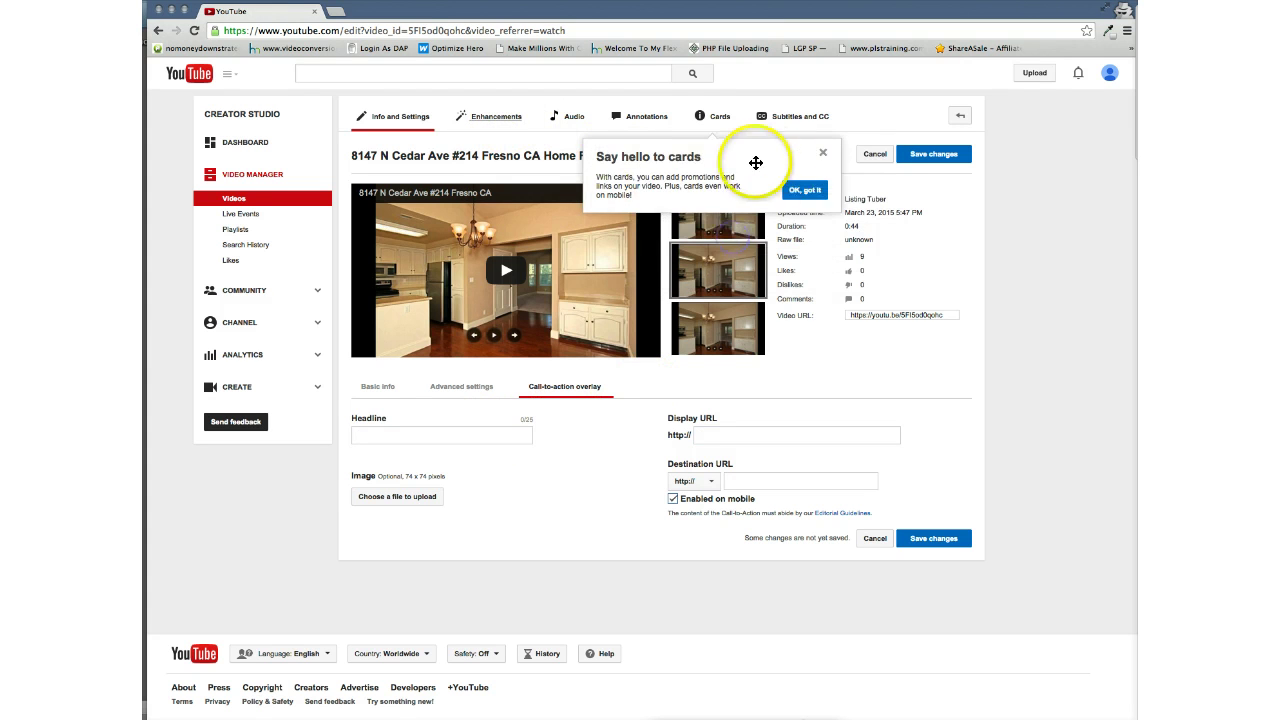
pyautogui.click(822, 153)
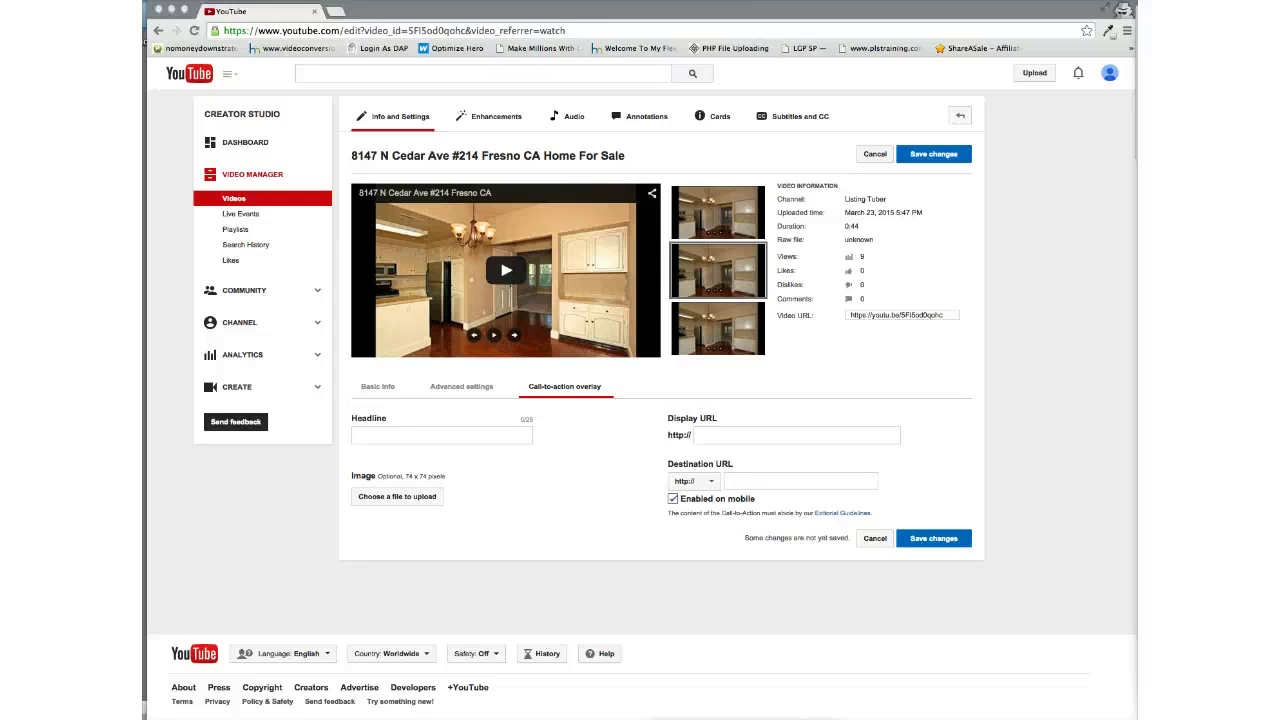
pyautogui.click(505, 118)
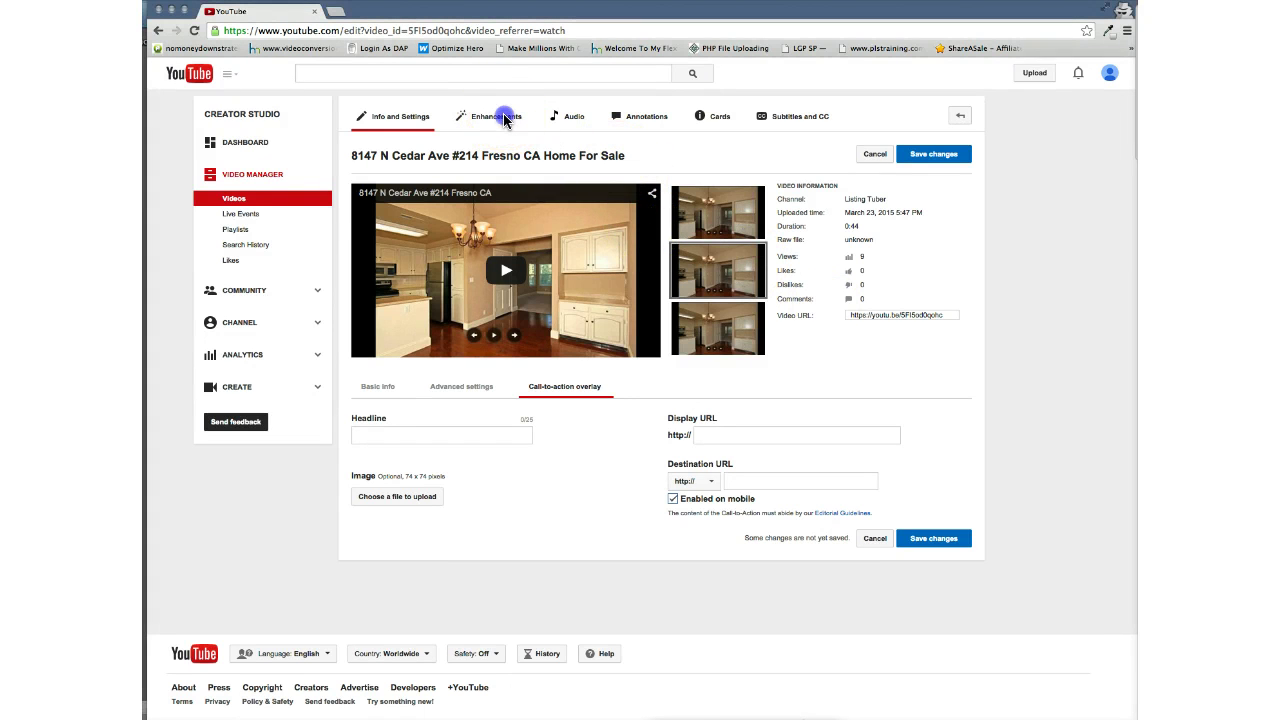
pyautogui.click(496, 122)
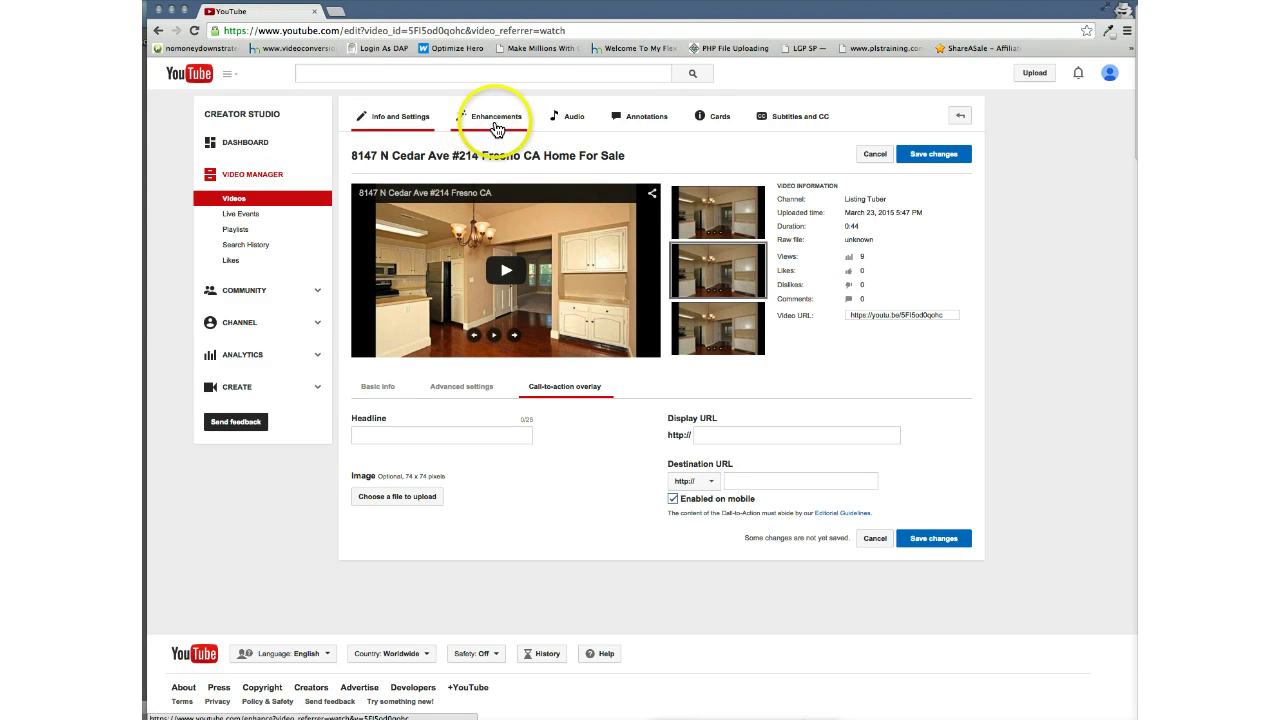
pyautogui.click(496, 126)
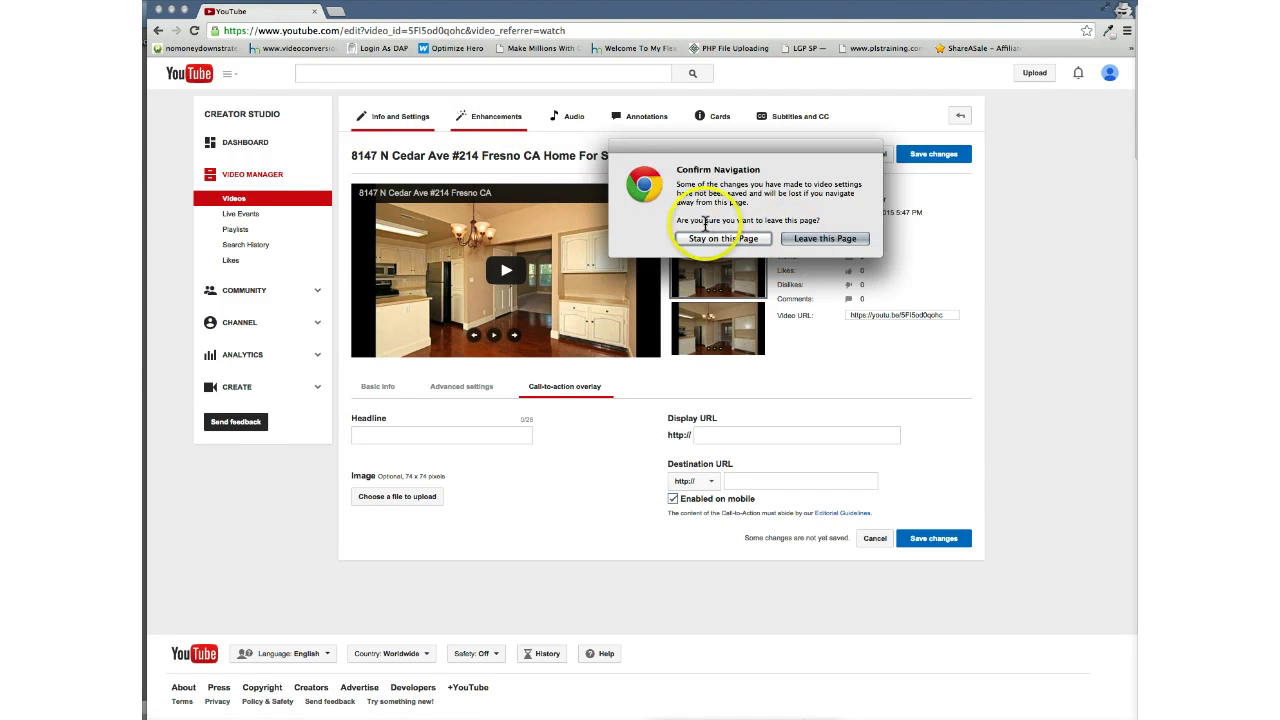
pyautogui.click(718, 238)
pyautogui.click(906, 160)
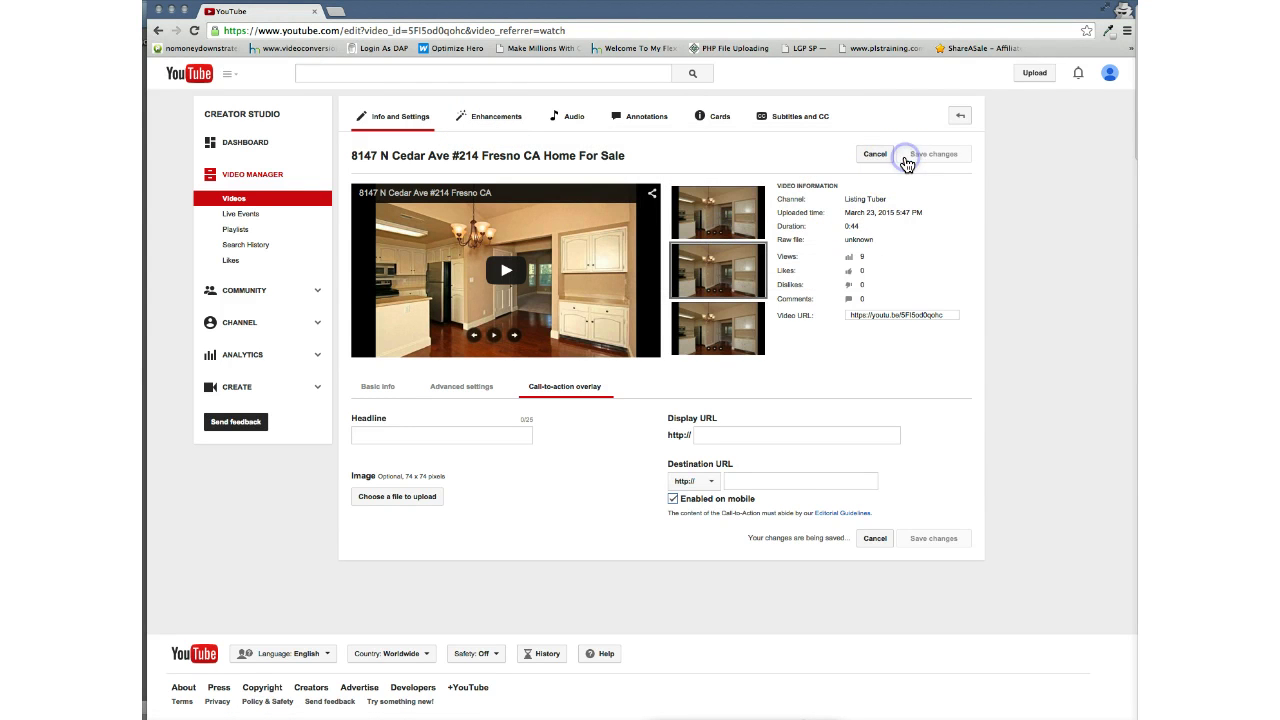
pyautogui.click(378, 386)
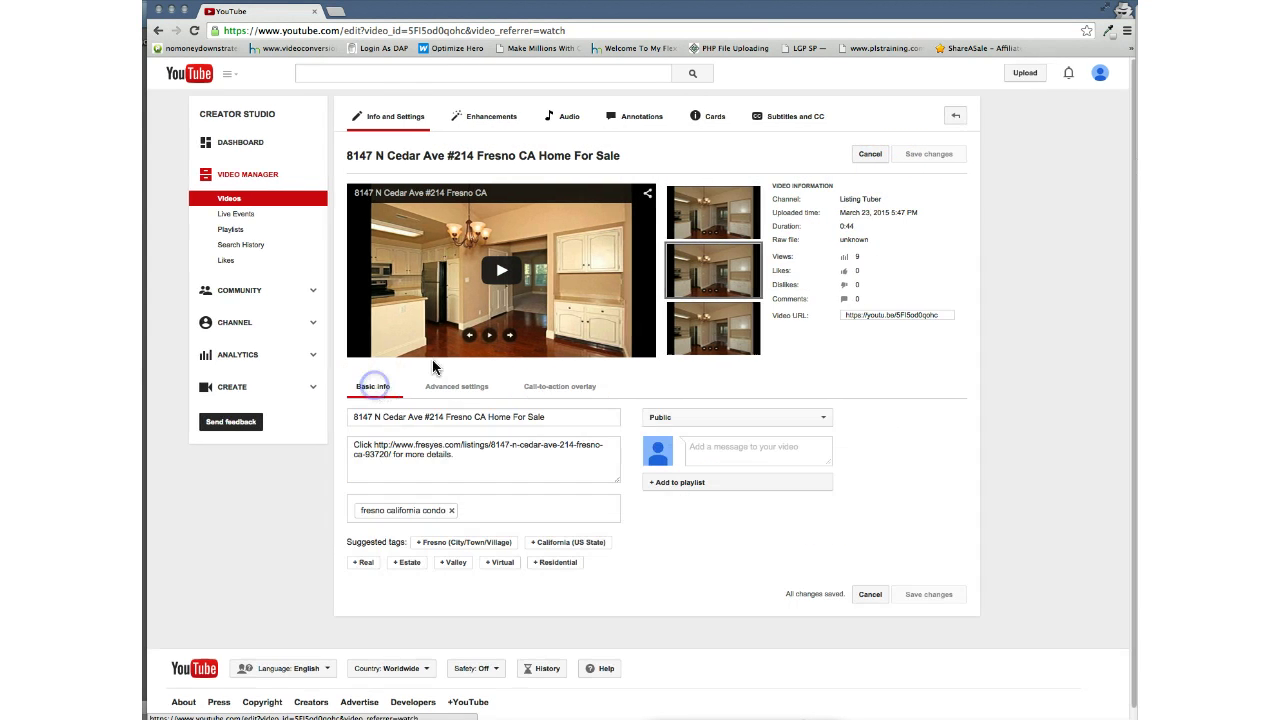
# - Open the video's enhancements, pause the preview and examine the end of the clip in the Trim timeline
pyautogui.click(487, 122)
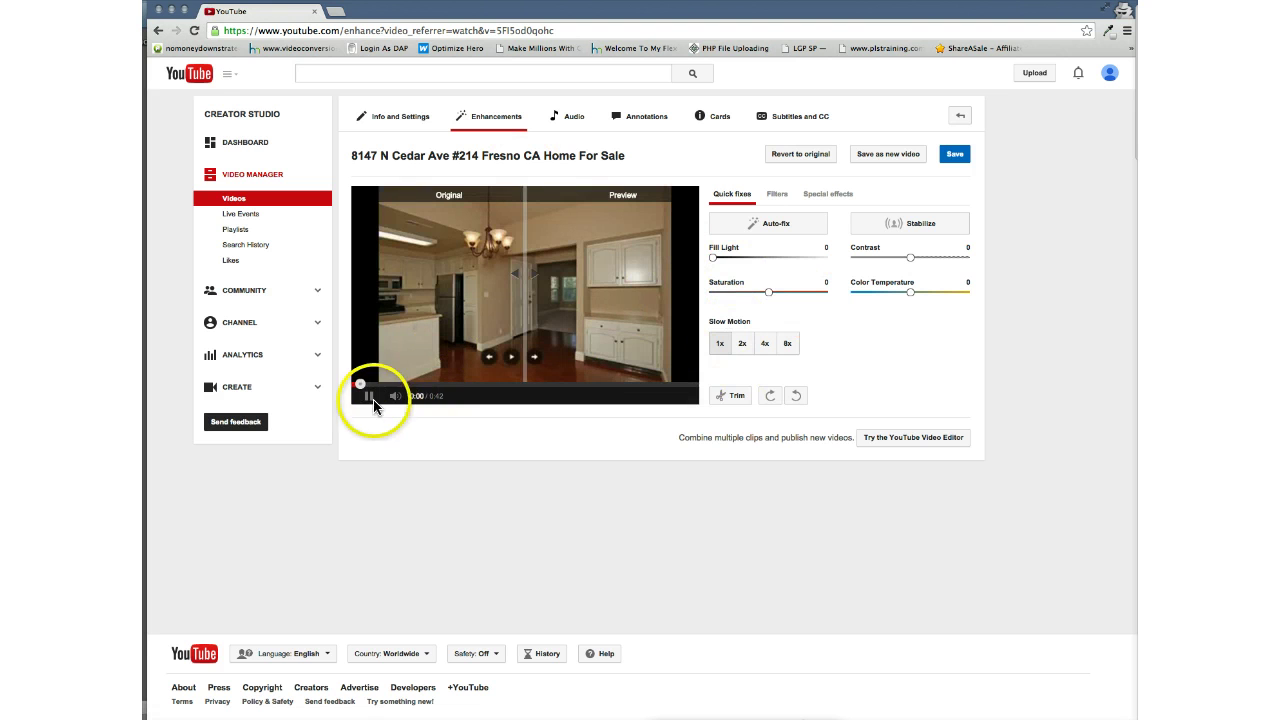
pyautogui.click(366, 398)
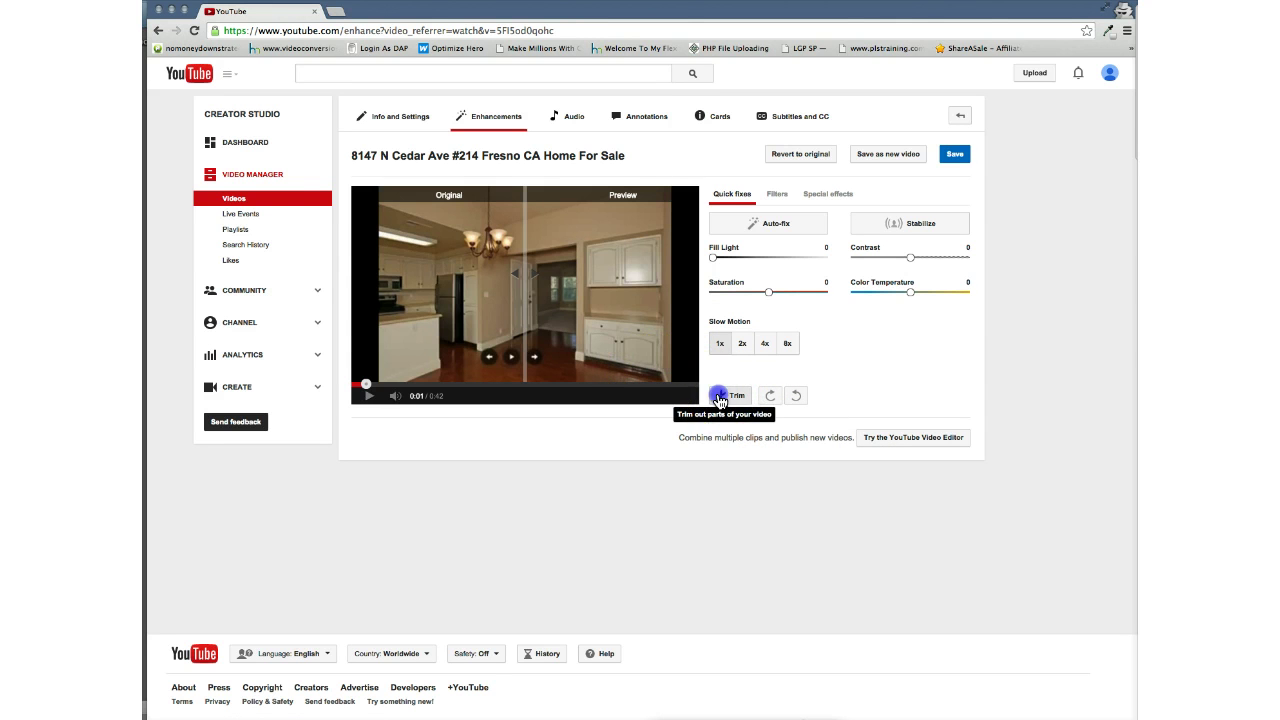
pyautogui.click(718, 398)
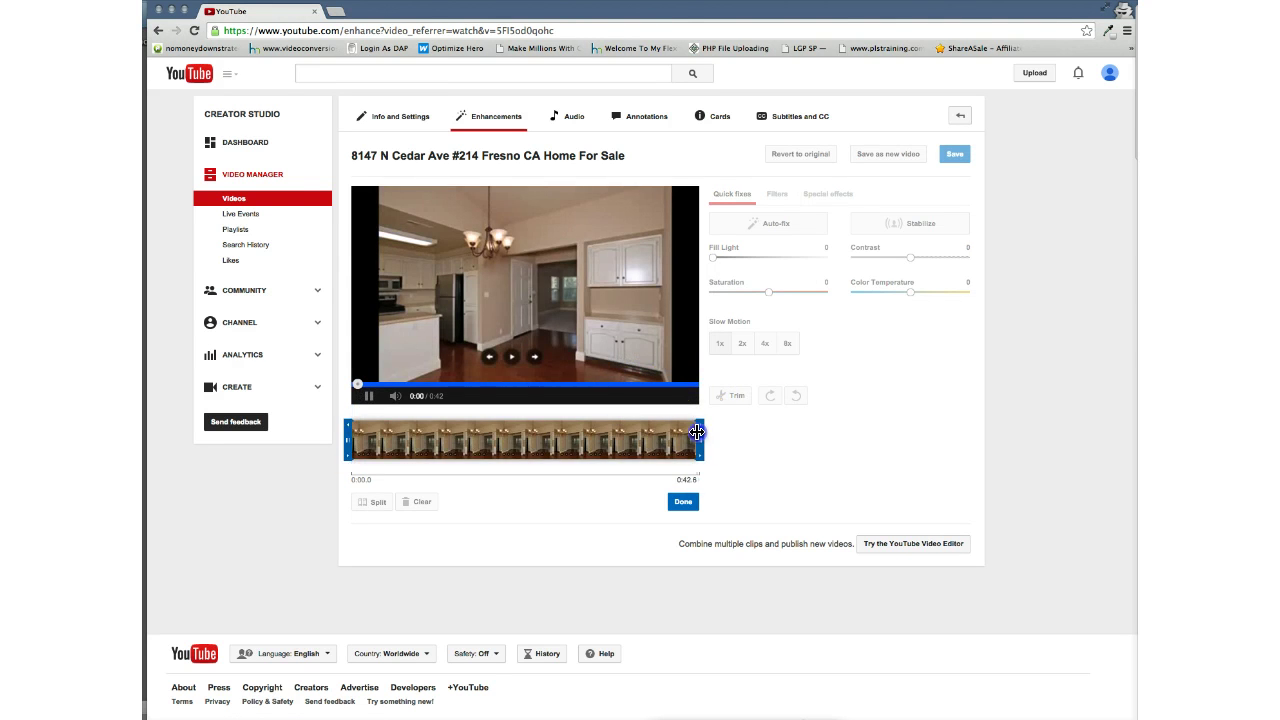
pyautogui.click(704, 437)
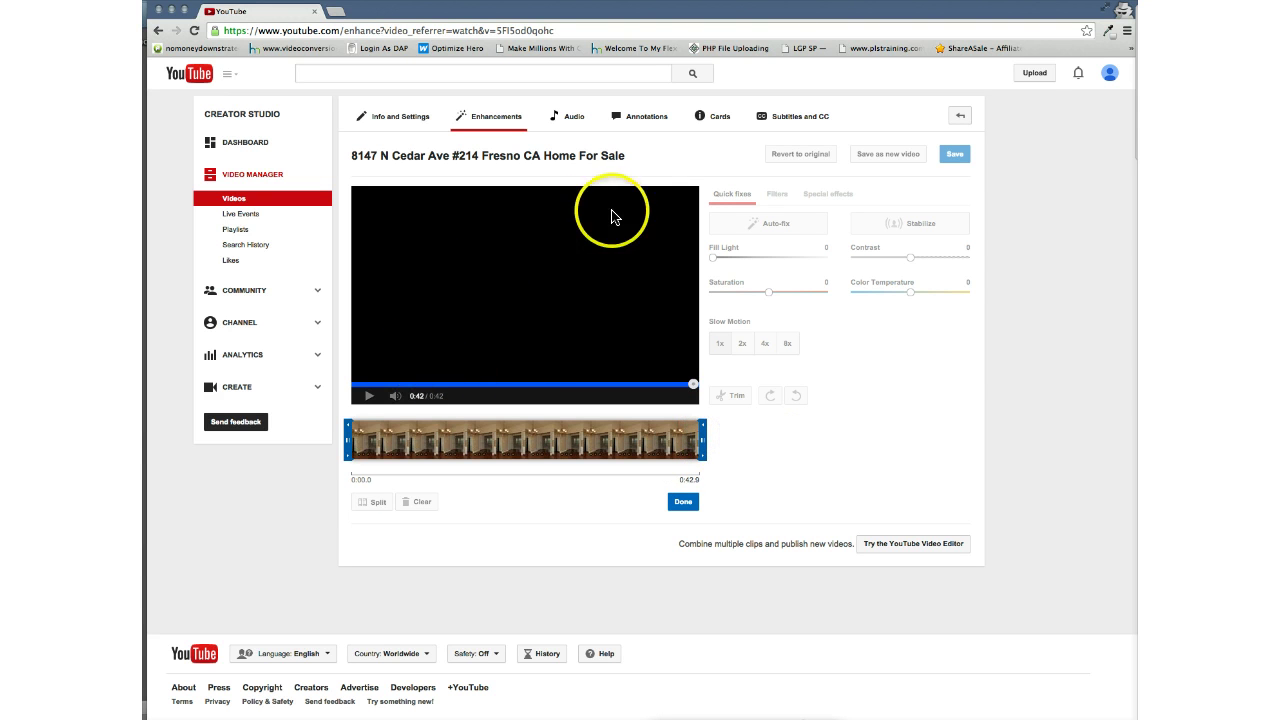
pyautogui.click(568, 120)
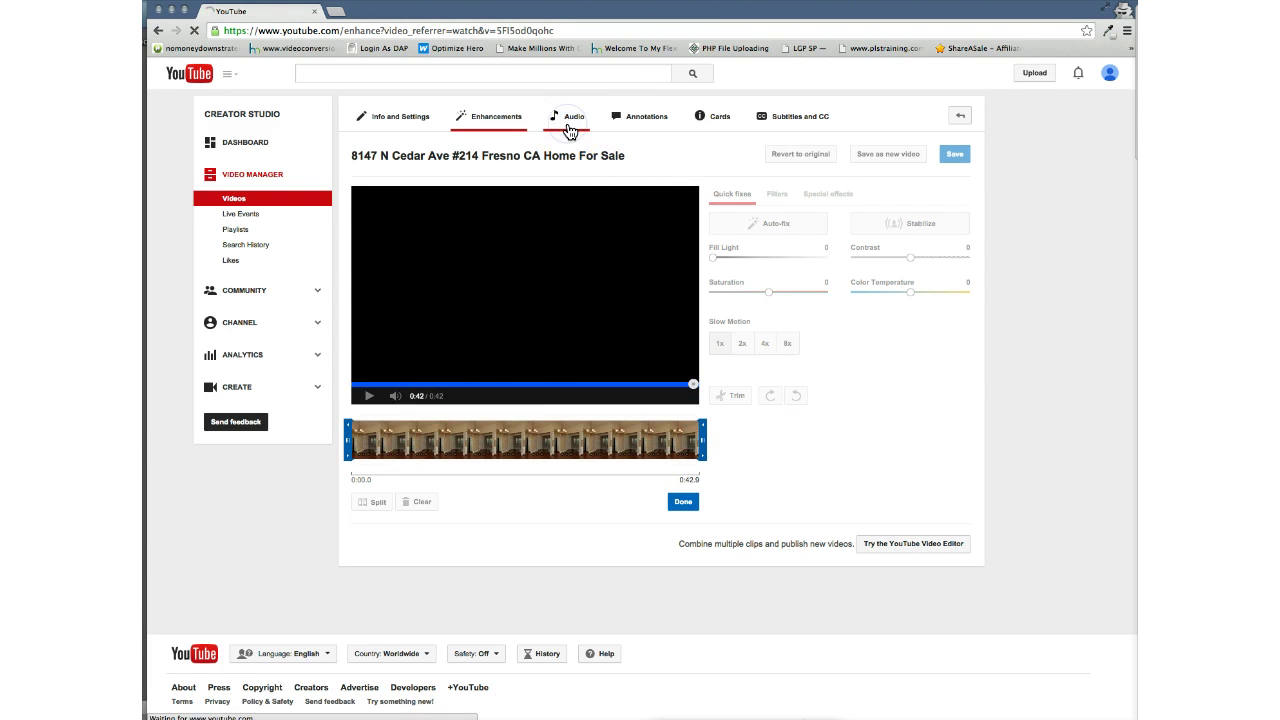
# - Open the video's annotations editor and pause the preview near the start
pyautogui.click(629, 120)
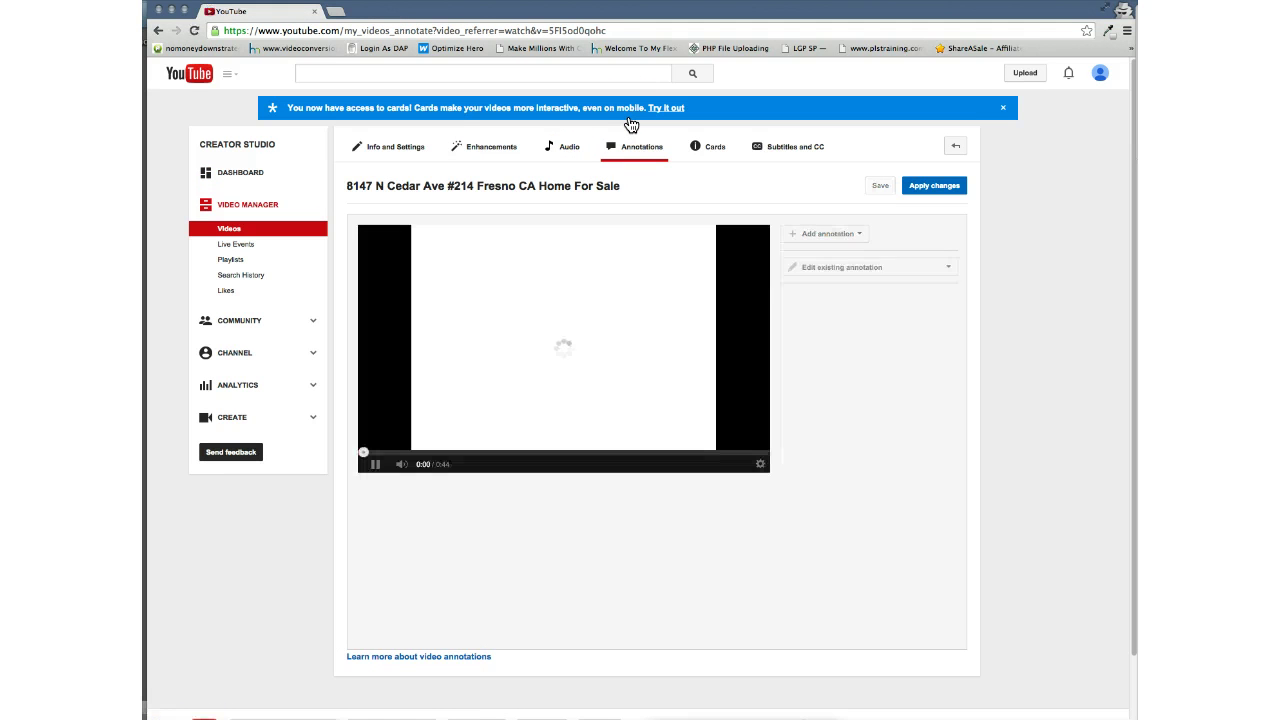
pyautogui.click(618, 186)
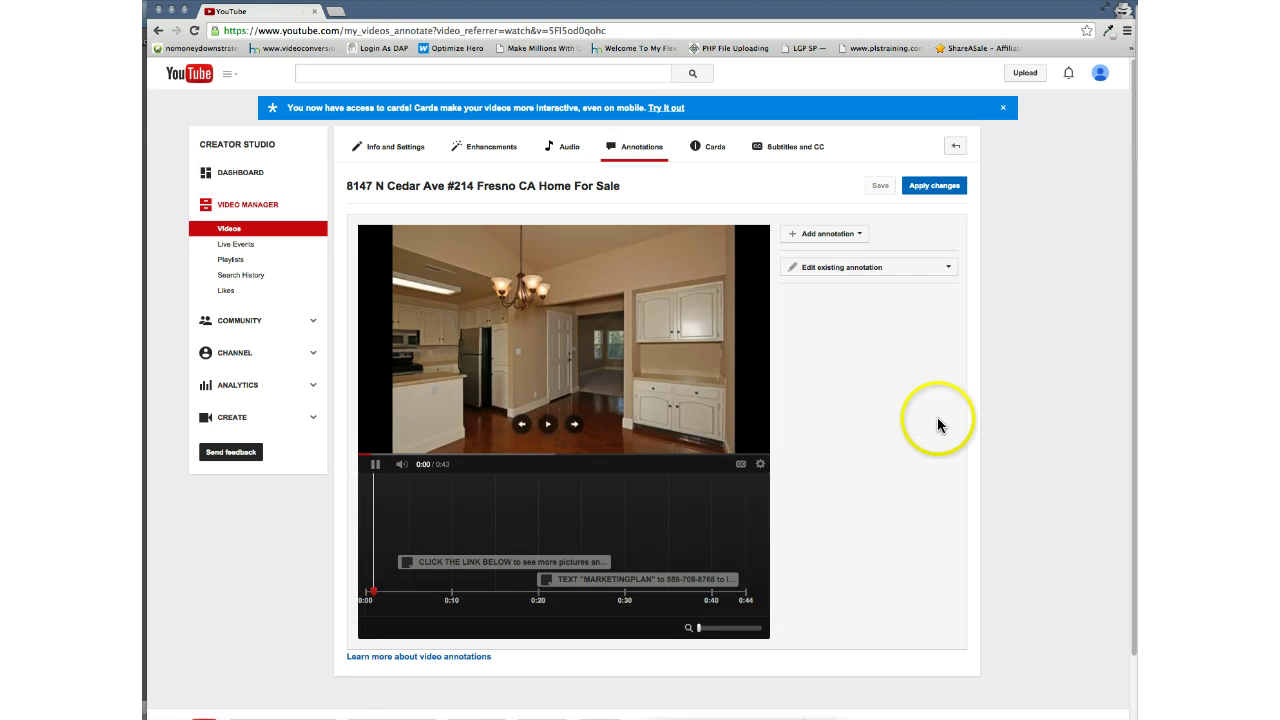
pyautogui.click(616, 418)
pyautogui.click(417, 472)
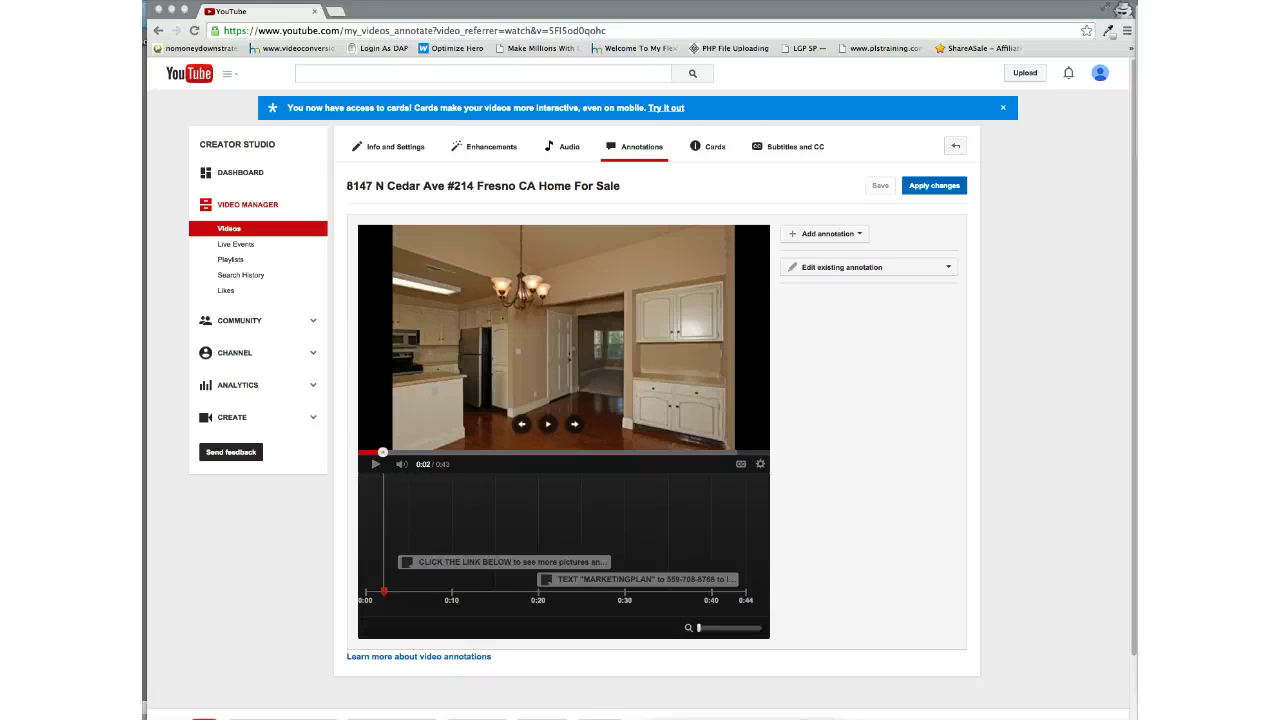
pyautogui.click(1117, 423)
pyautogui.scroll(-1, 720, 395)
pyautogui.scroll(1, 531, 294)
pyautogui.scroll(-1, 484, 403)
pyautogui.scroll(1, 495, 460)
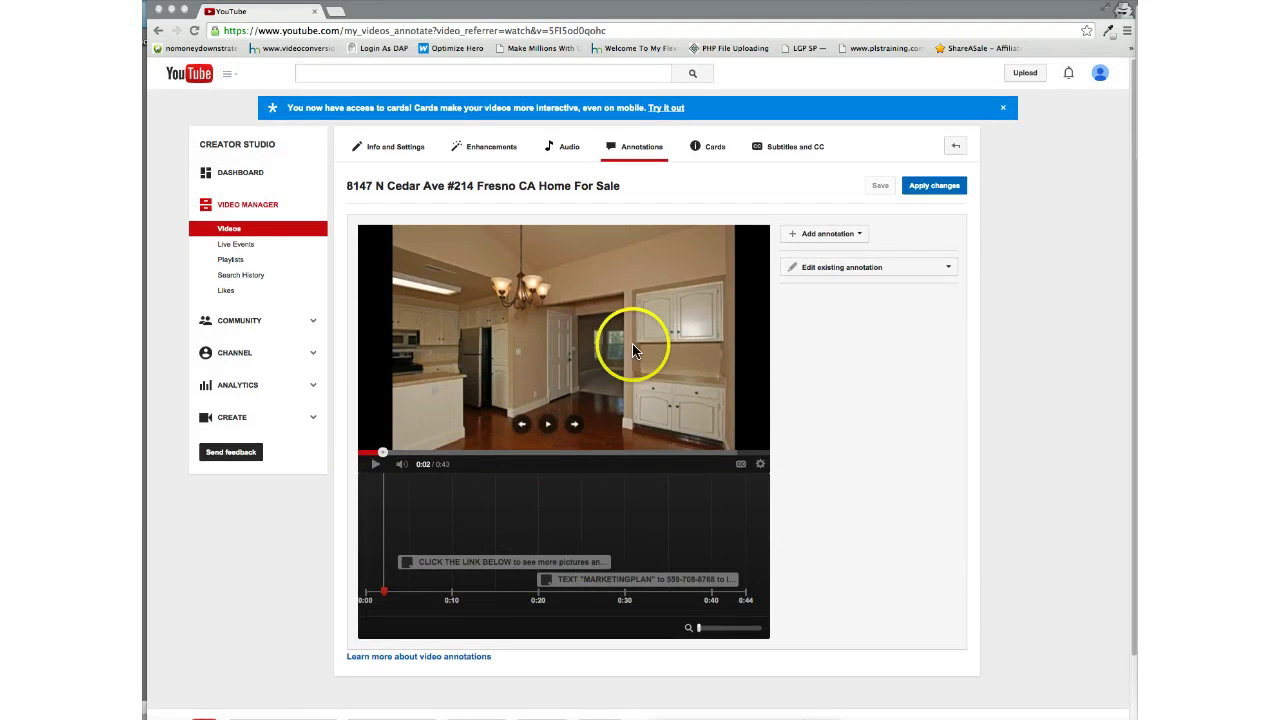
pyautogui.scroll(-1, 575, 440)
pyautogui.scroll(1, 574, 434)
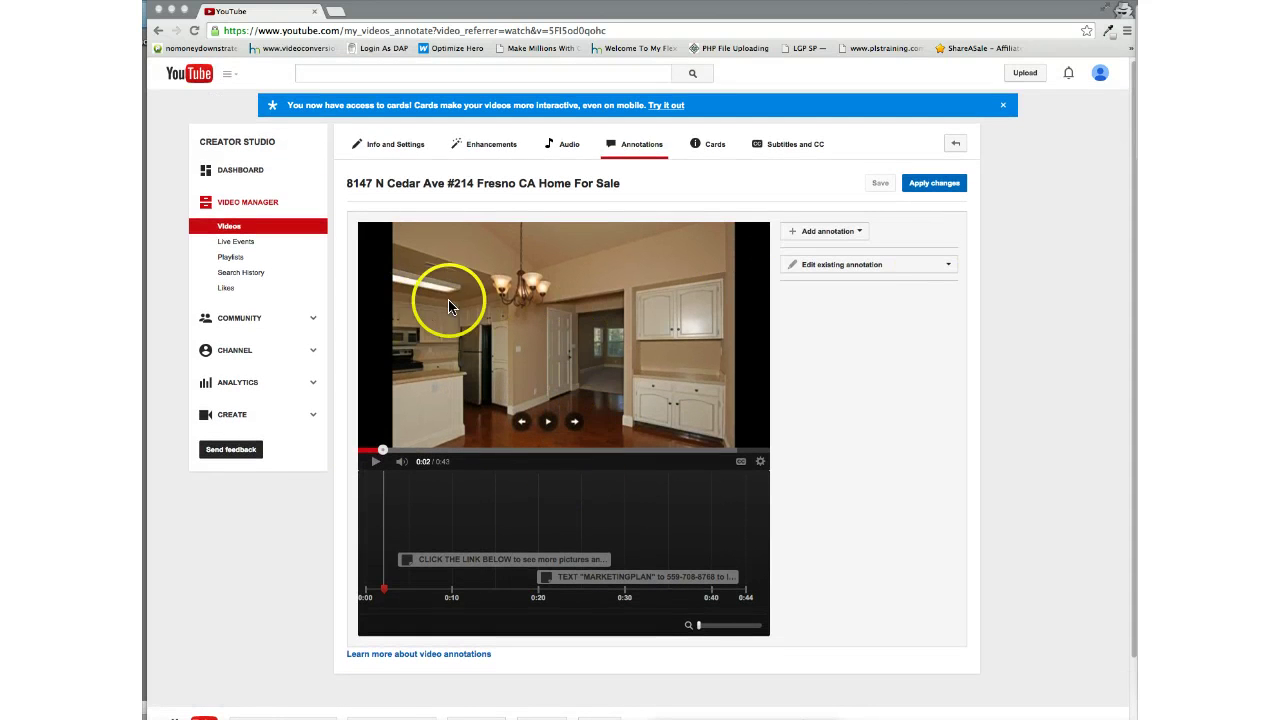
# - Select the existing "CLICK THE LINK BELOW" note for editing and check the start of its bar on the timeline
pyautogui.click(857, 266)
pyautogui.click(855, 284)
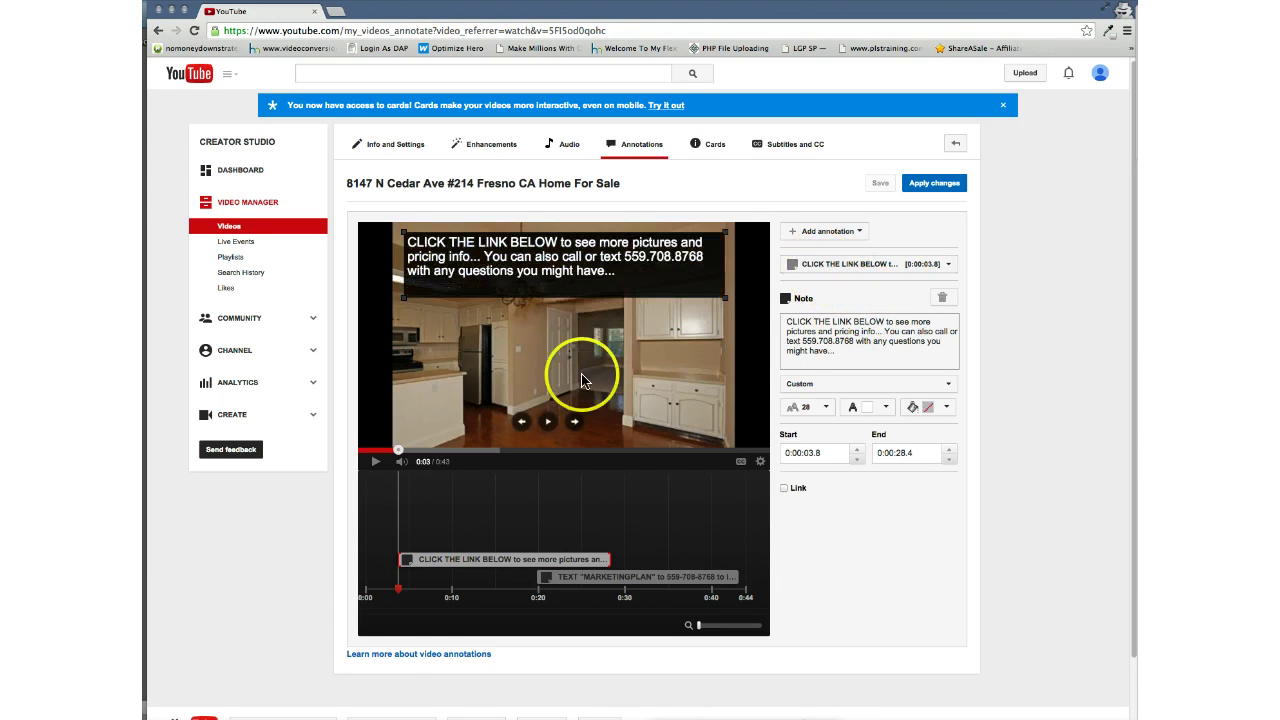
pyautogui.moveTo(399, 560)
pyautogui.mouseDown()
pyautogui.moveTo(443, 562)
pyautogui.moveTo(398, 561)
pyautogui.mouseUp()
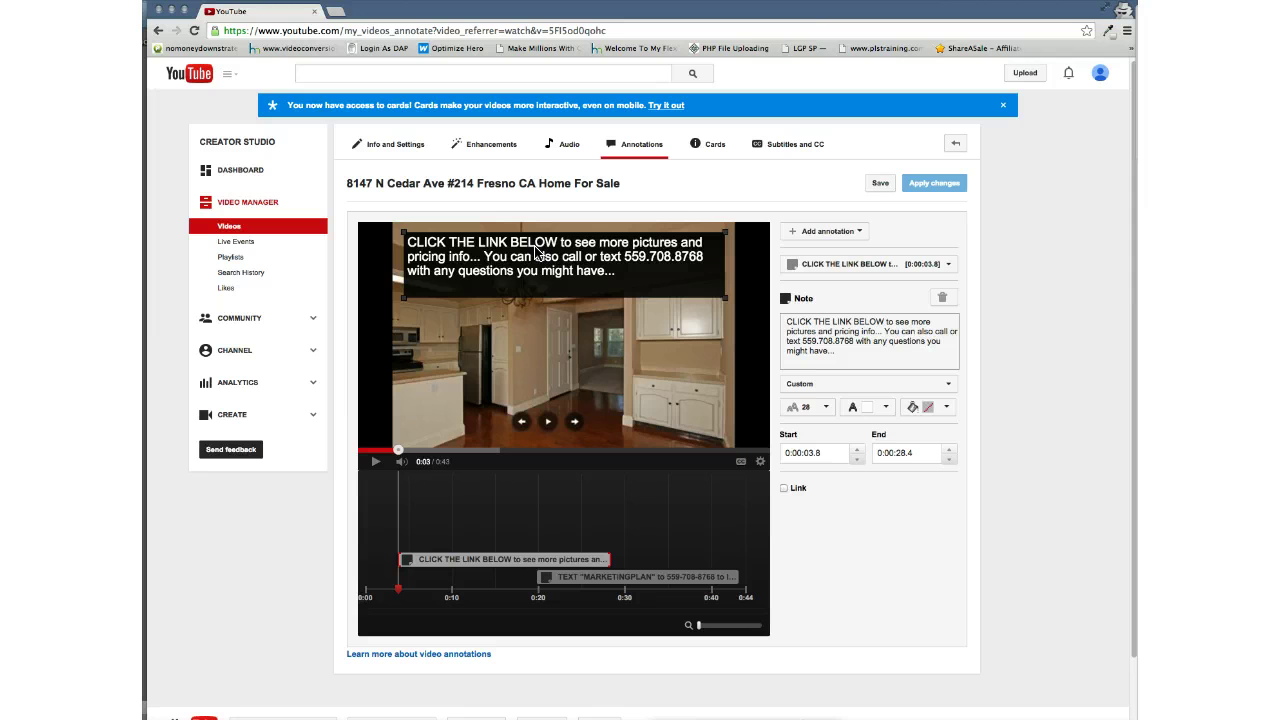
pyautogui.click(560, 343)
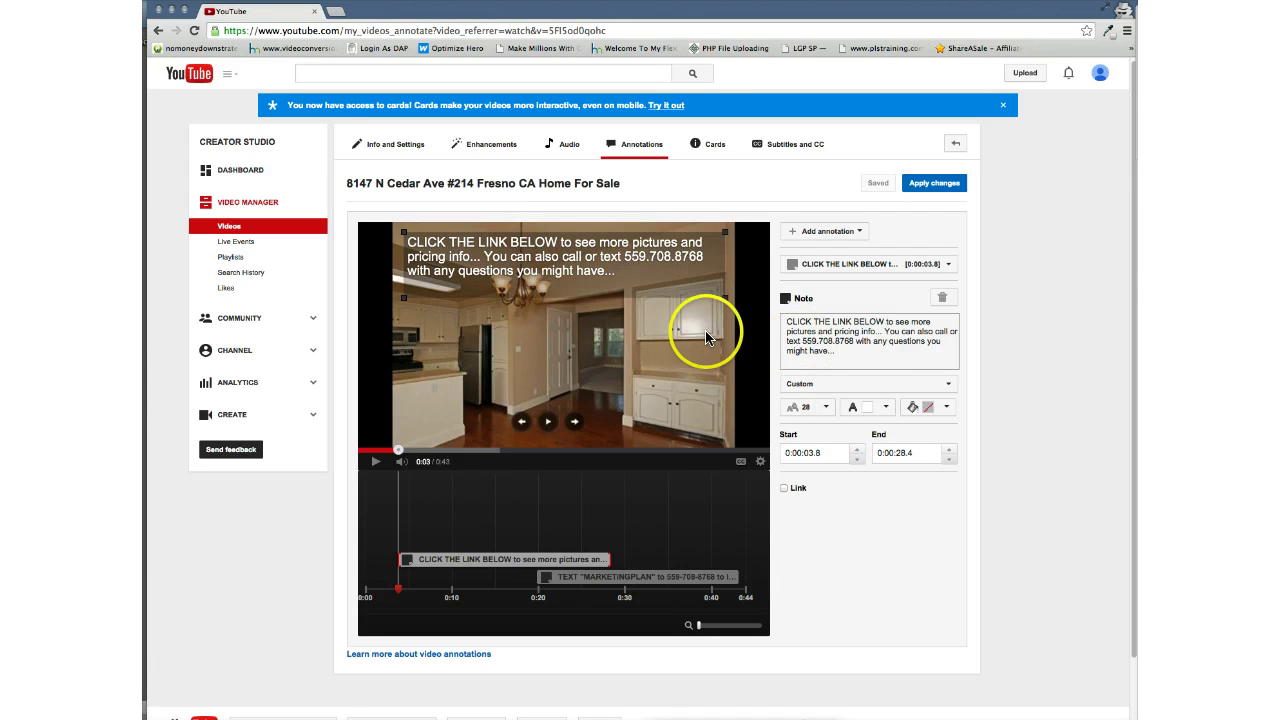
# - Try black text on the "CLICK THE LINK BELOW" note with a yellow and a white background
pyautogui.click(860, 410)
pyautogui.click(869, 426)
pyautogui.click(866, 428)
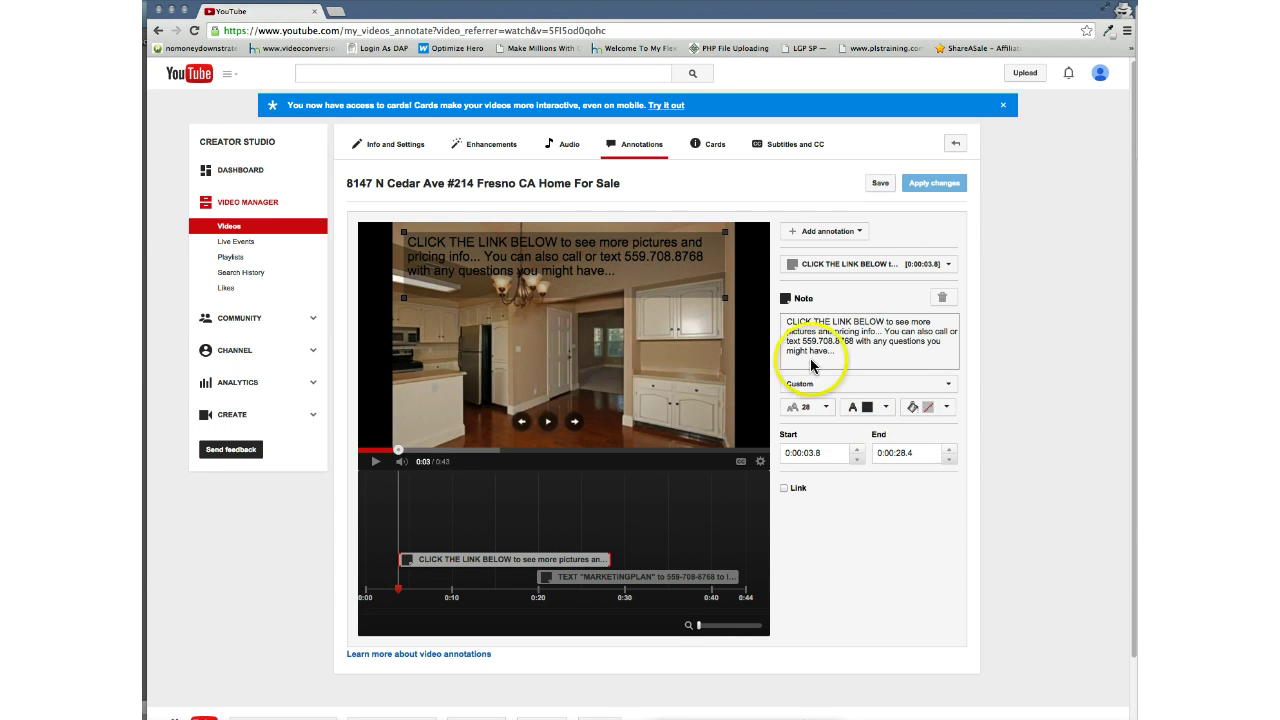
pyautogui.click(937, 407)
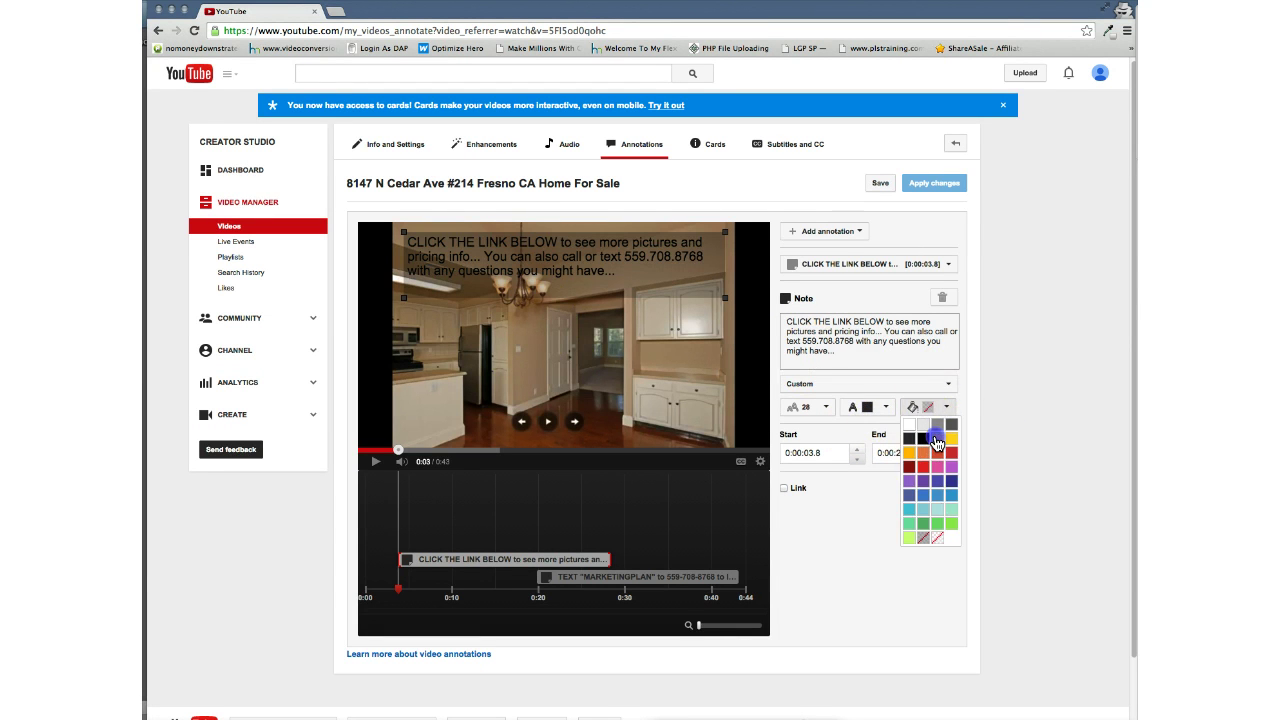
pyautogui.click(936, 440)
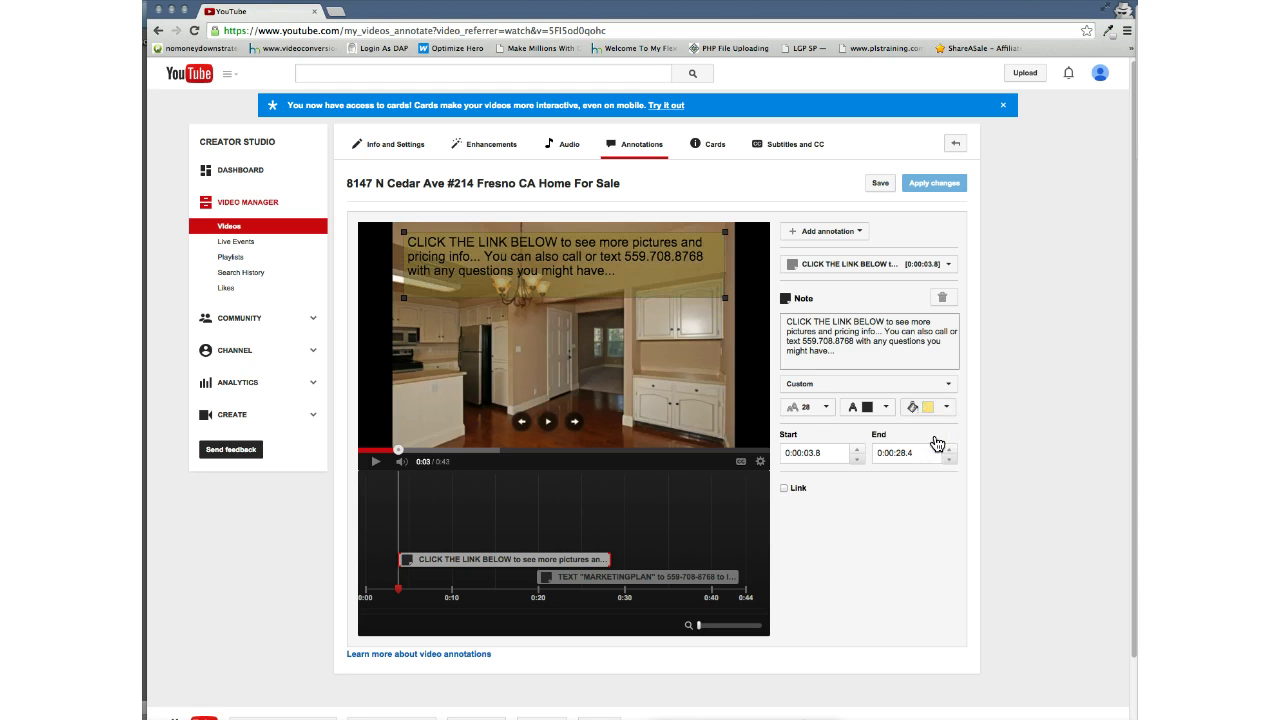
pyautogui.click(913, 407)
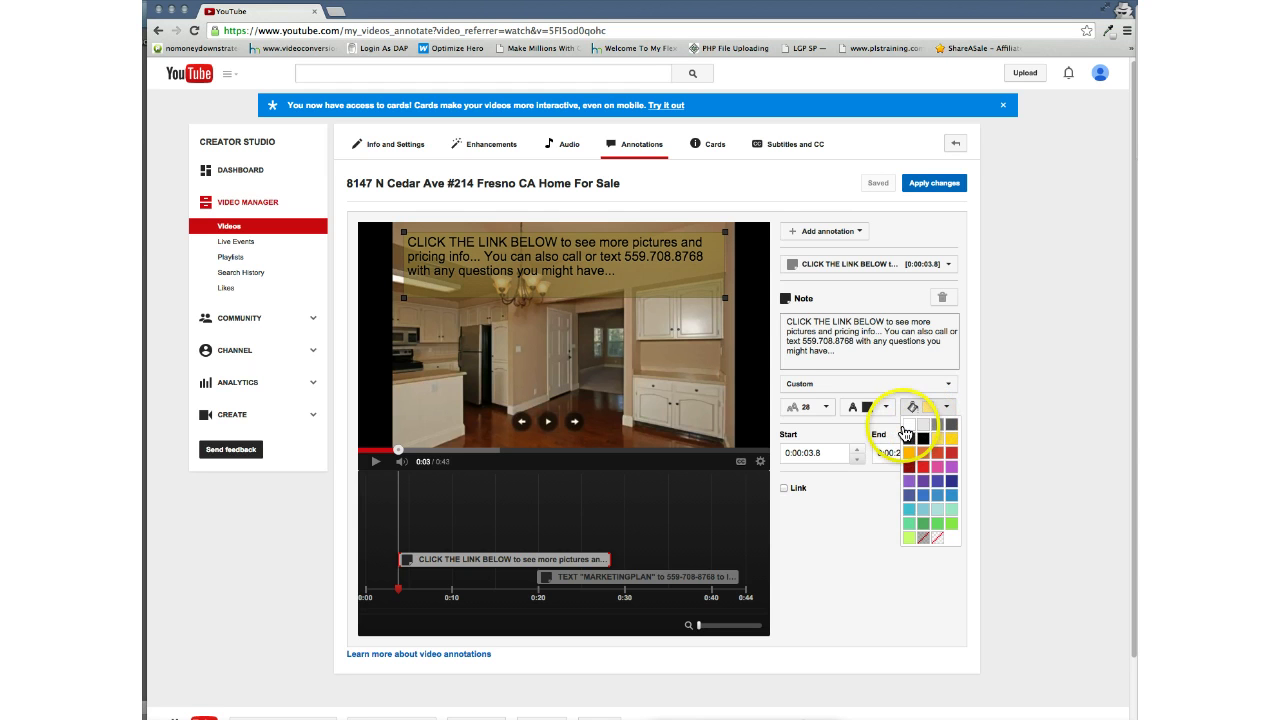
pyautogui.click(907, 426)
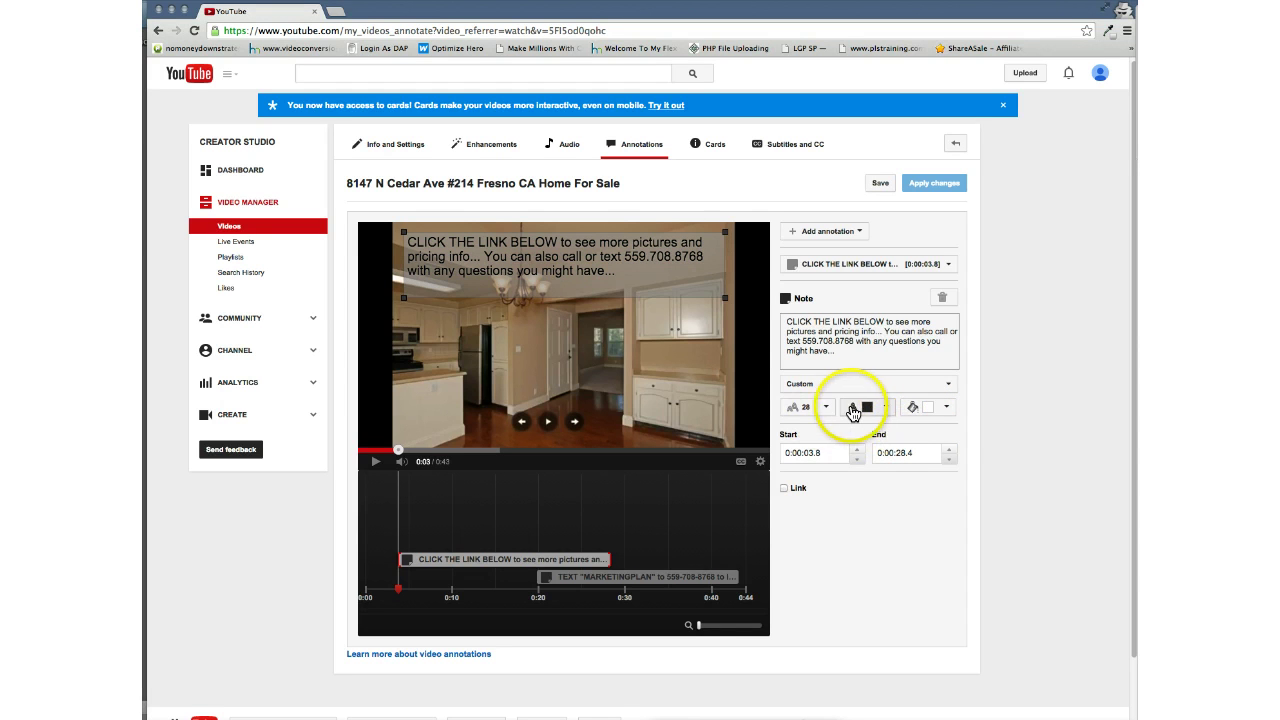
# - Give the "CLICK THE LINK BELOW" note white text on a black background and preview the video at 0:20
pyautogui.click(857, 413)
pyautogui.click(845, 426)
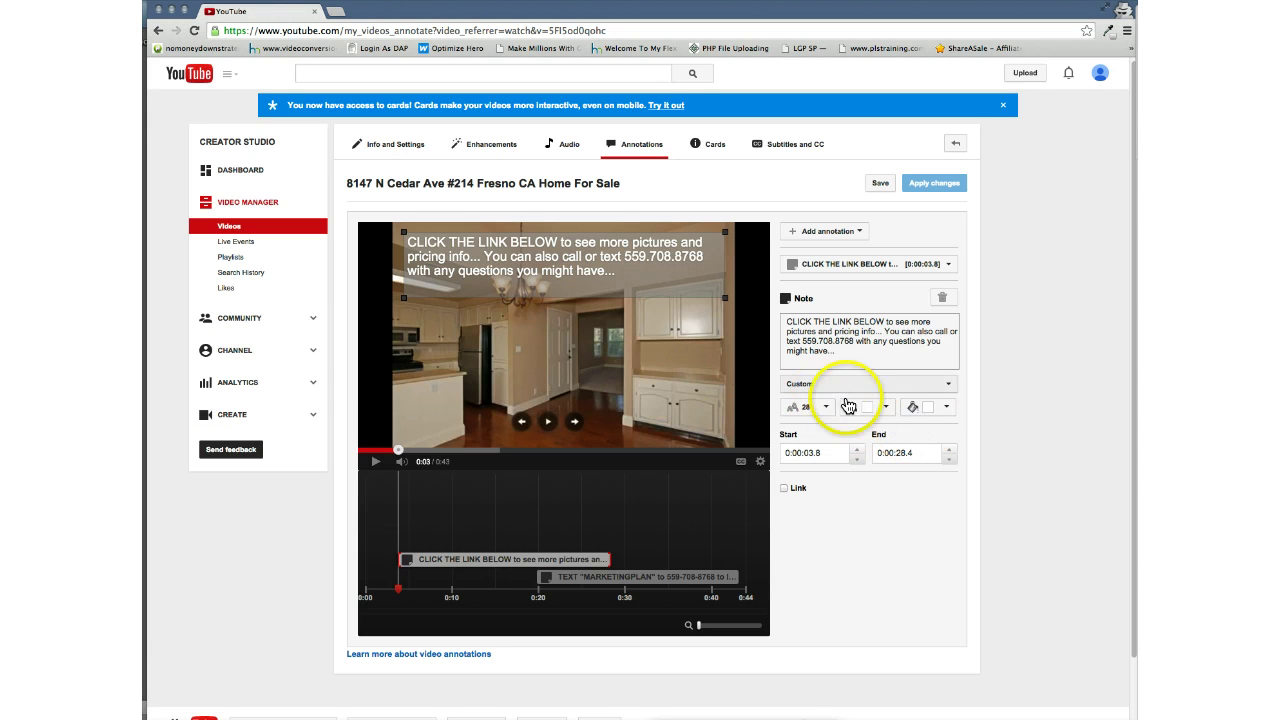
pyautogui.click(924, 410)
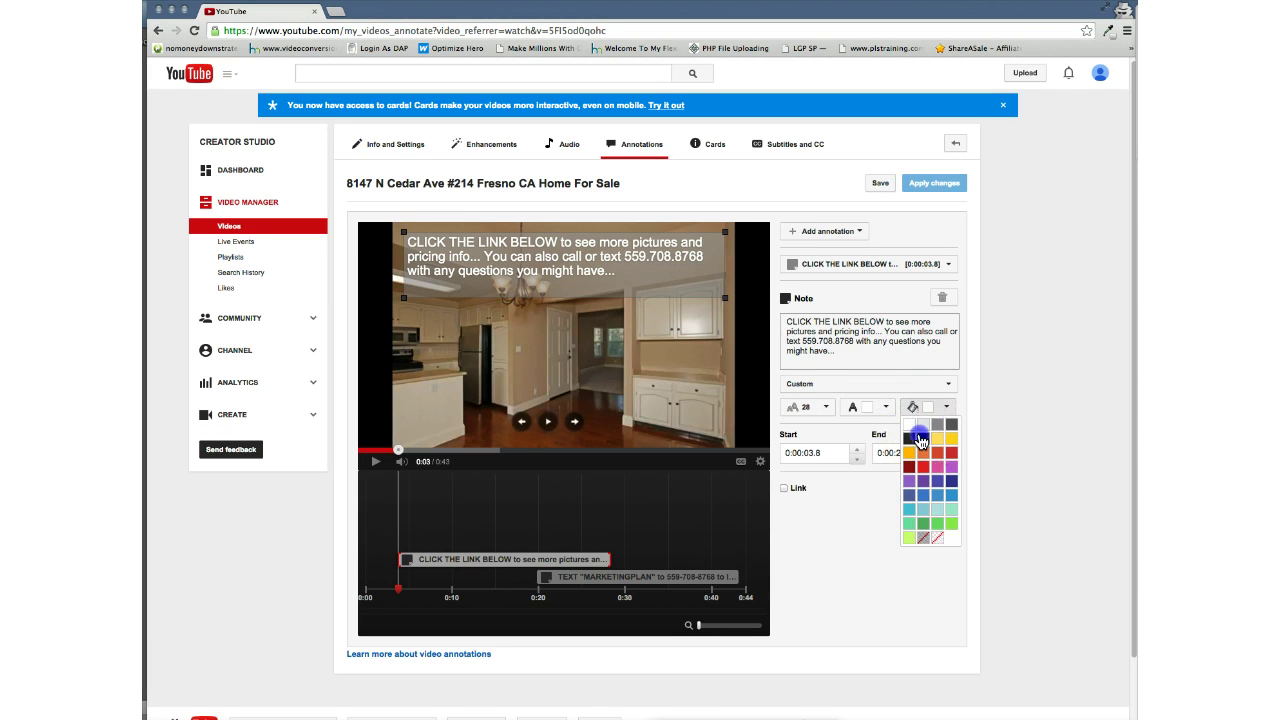
pyautogui.click(918, 425)
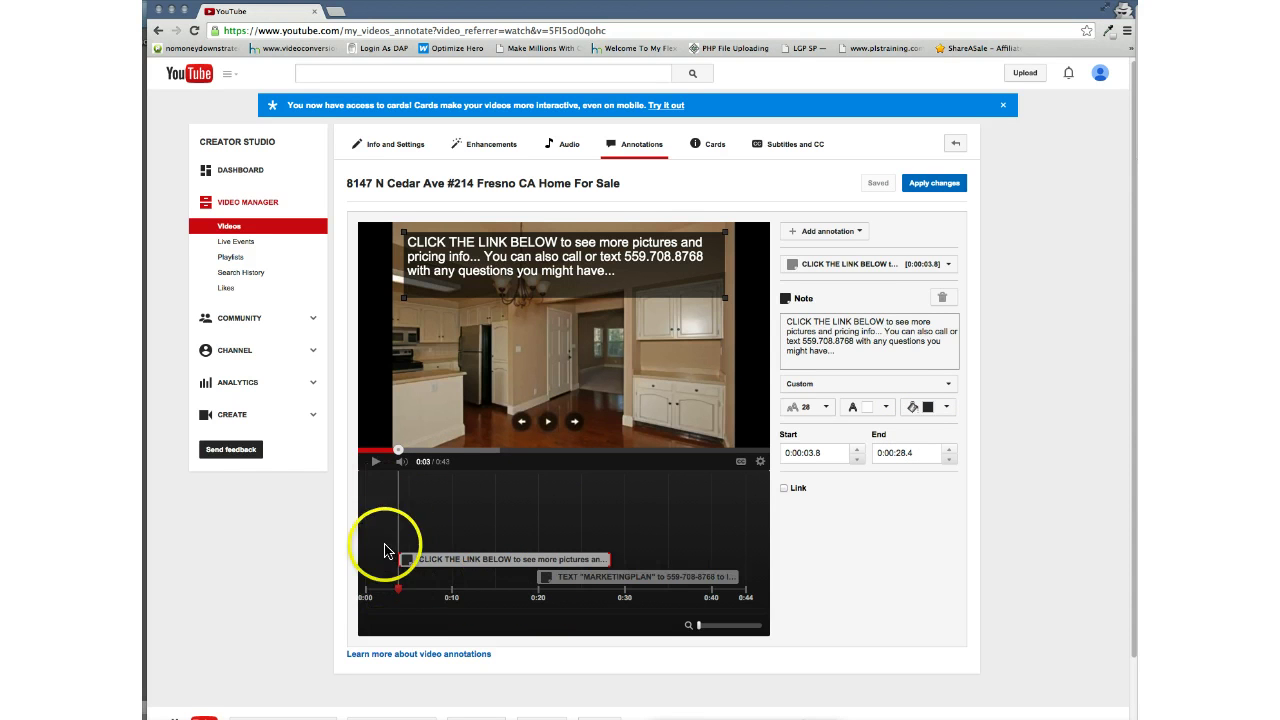
pyautogui.click(538, 590)
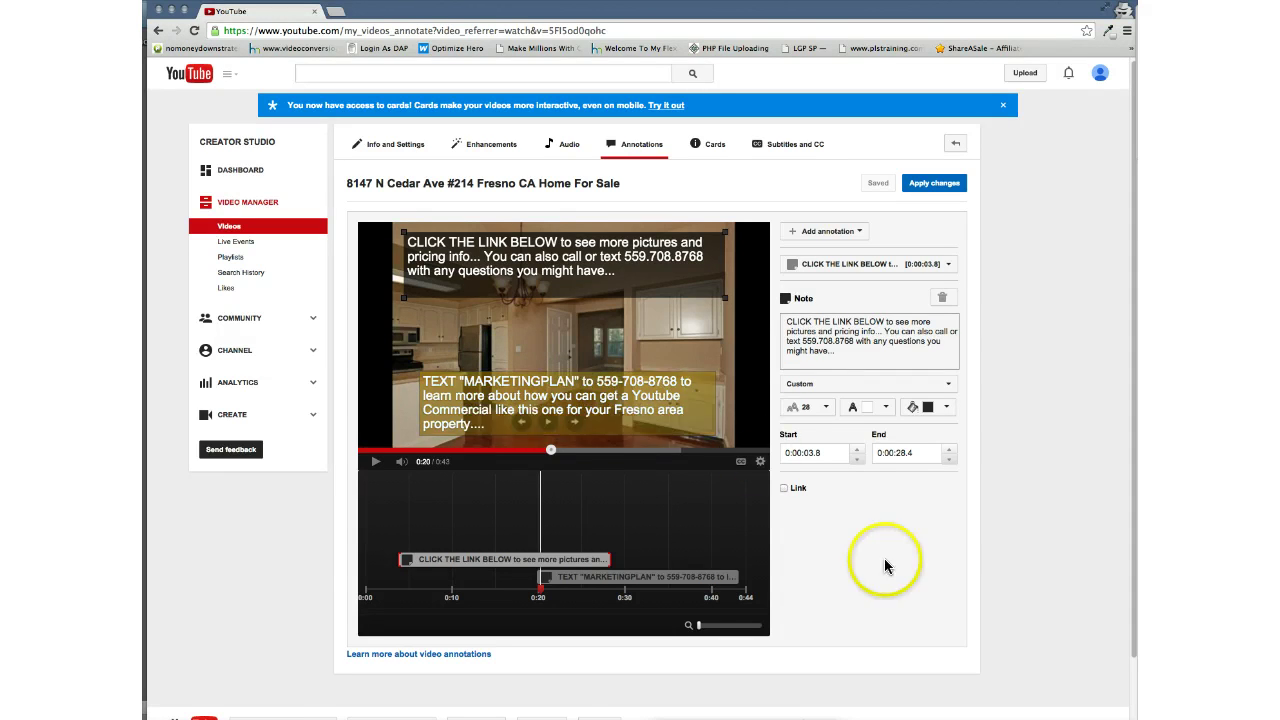
# - Open the video's cards editor, pause the preview and examine the available card types, including Associated website
pyautogui.click(707, 147)
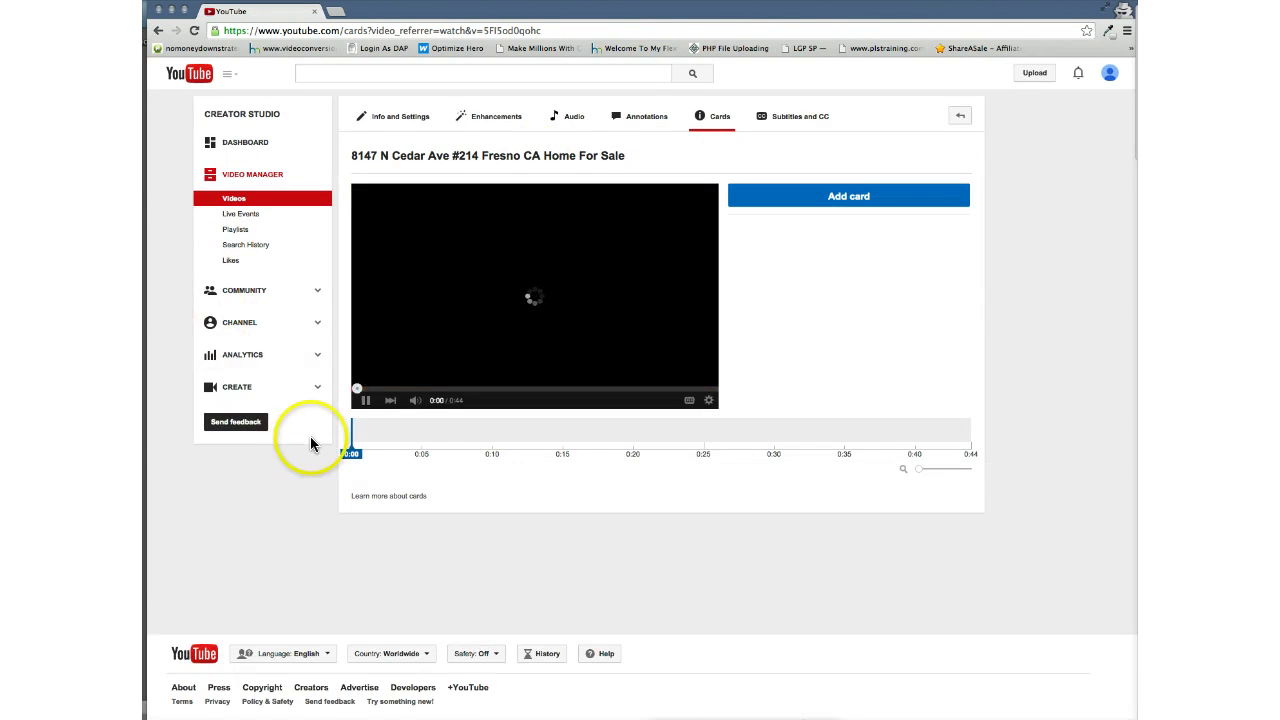
pyautogui.click(367, 401)
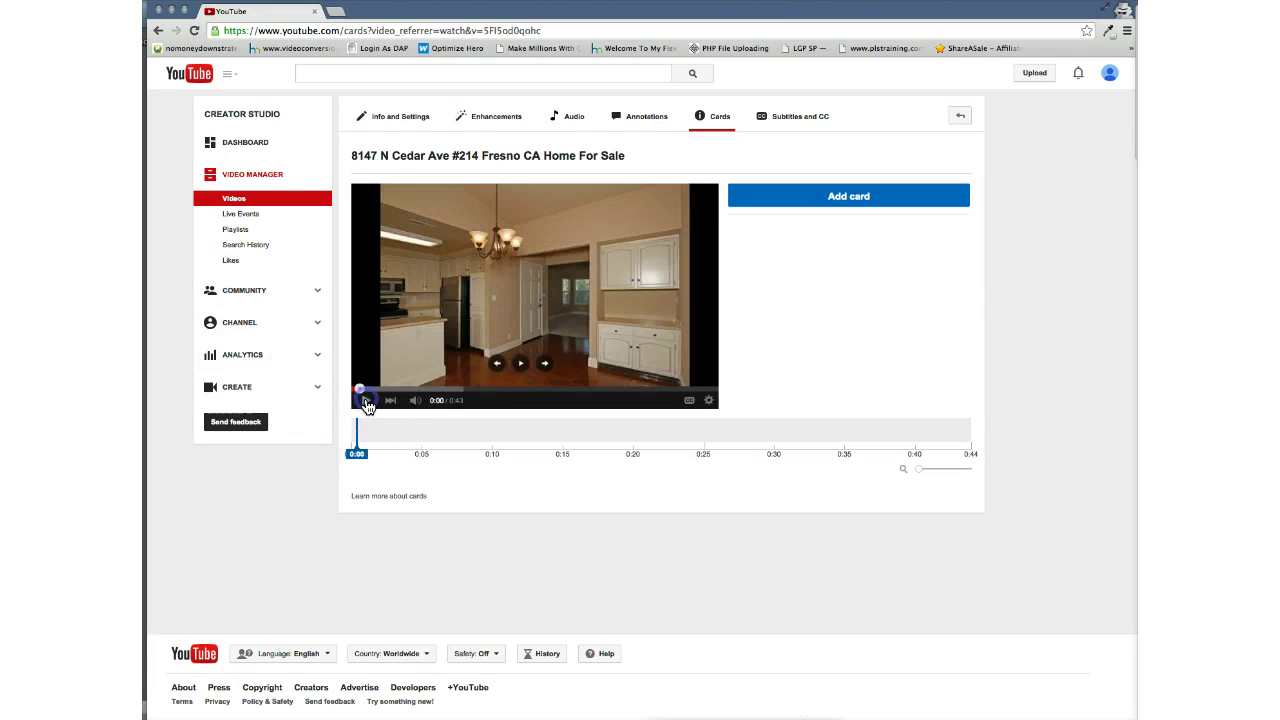
pyautogui.click(808, 195)
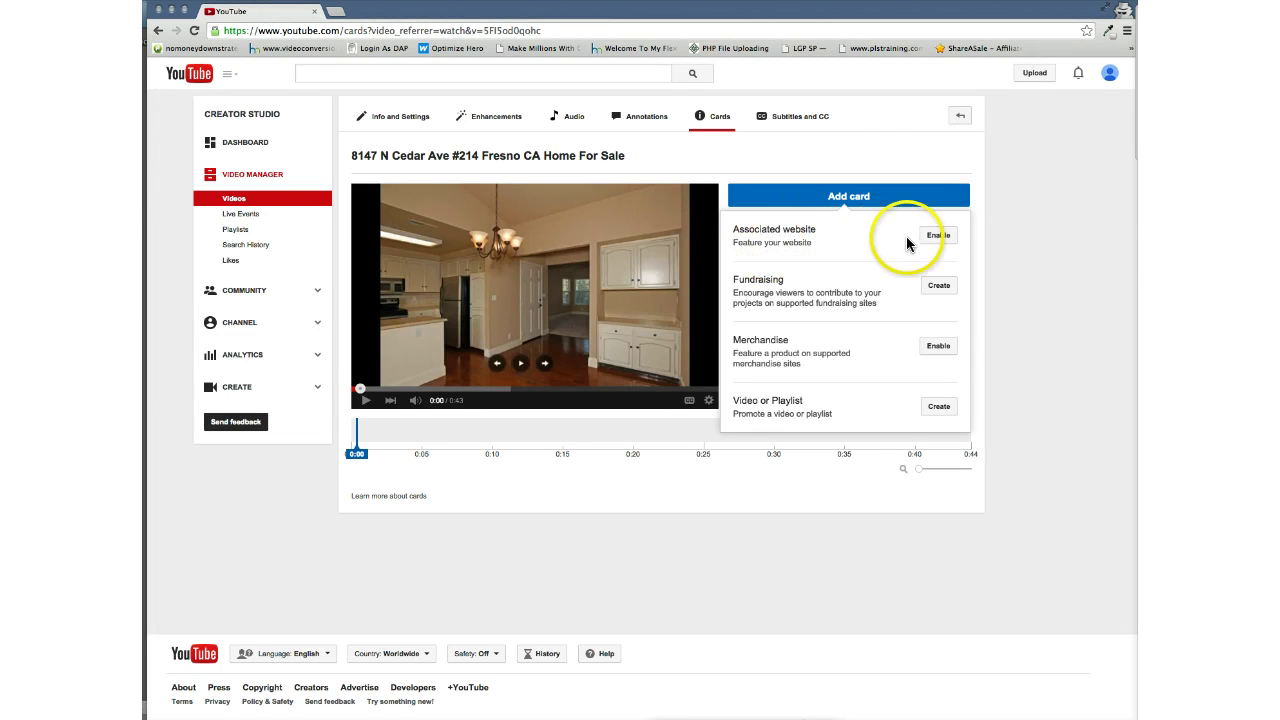
pyautogui.click(944, 242)
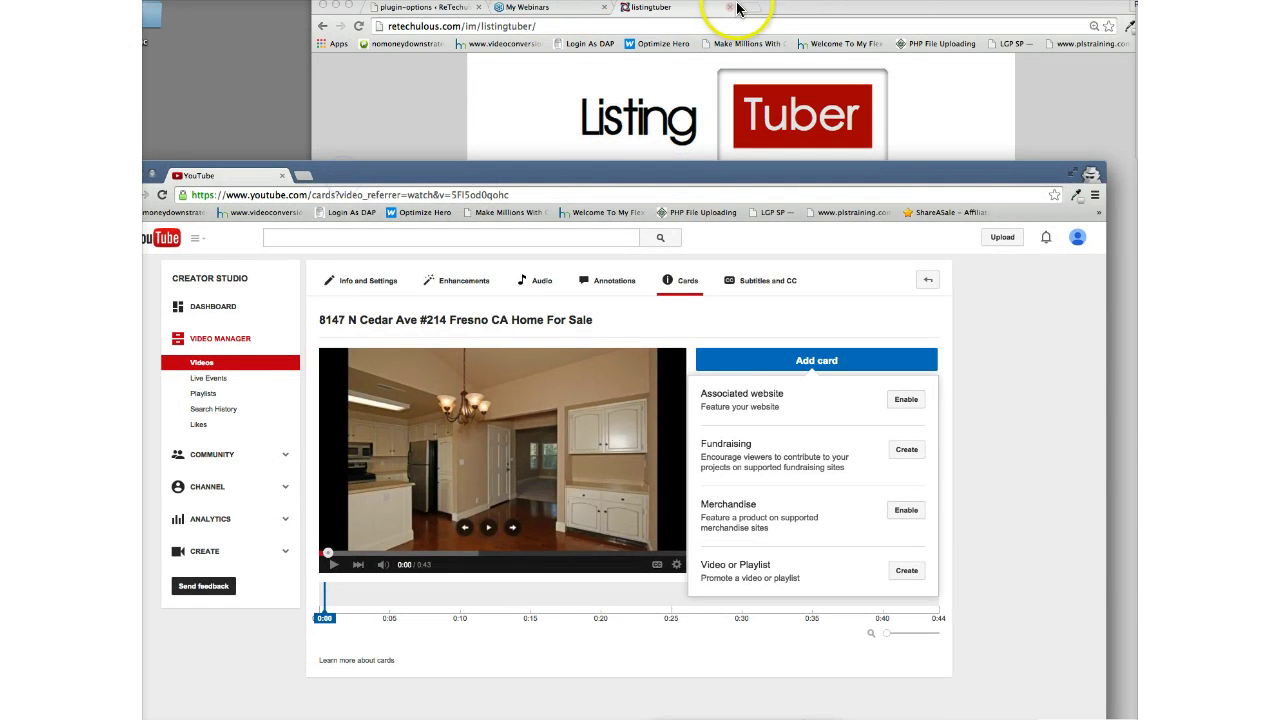
# - Search the web for "youtube worst real estate agent on earth" in a new browser tab
pyautogui.click(751, 9)
pyautogui.press('super+t')
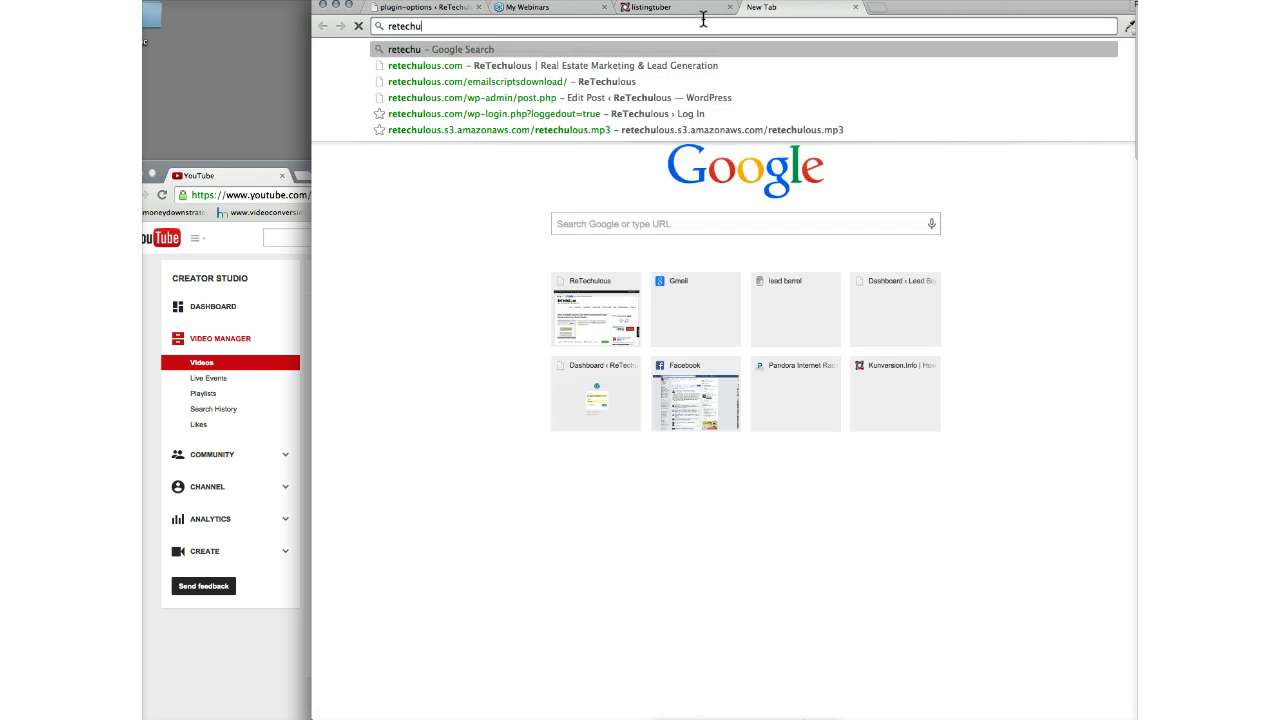
pyautogui.press('BackSpace')
pyautogui.press('BackSpace')
pyautogui.press('BackSpace')
pyautogui.press('BackSpace')
pyautogui.press('BackSpace')
pyautogui.press('BackSpace')
pyautogui.press('BackSpace')
pyautogui.press('BackSpace')
pyautogui.press('BackSpace')
pyautogui.write('yout')
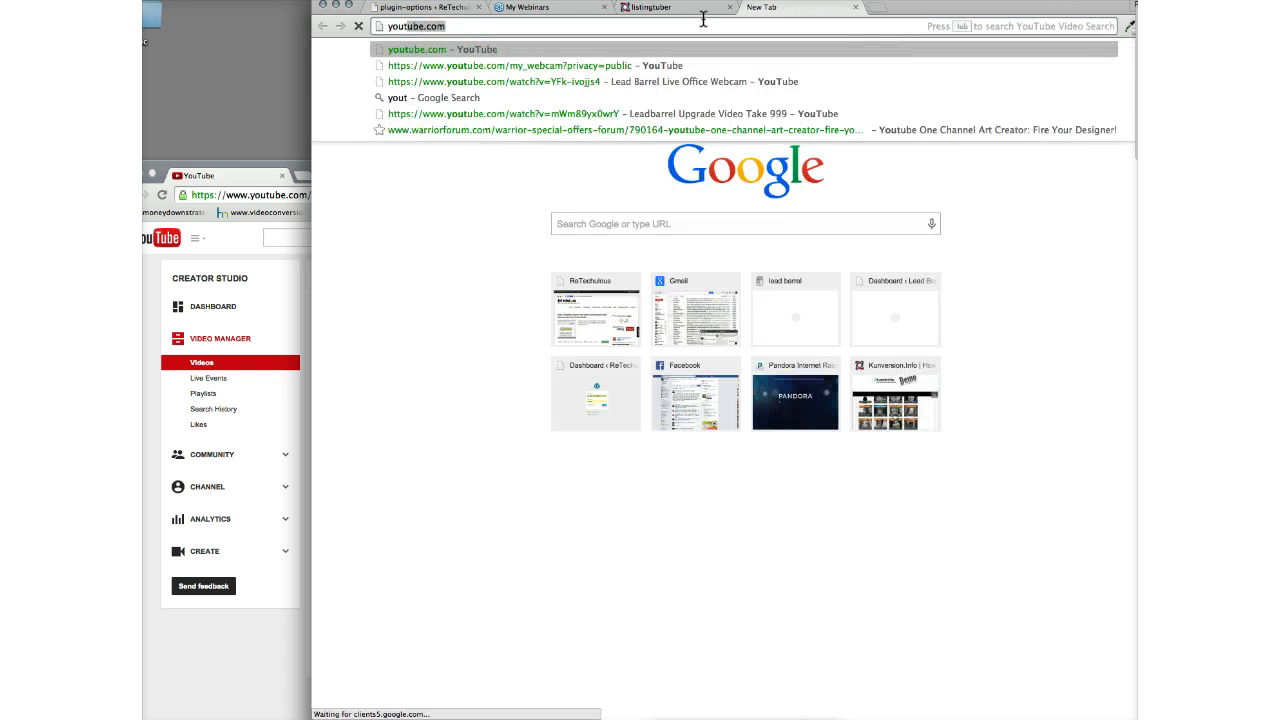
pyautogui.press('BackSpace')
pyautogui.press('BackSpace')
pyautogui.write('t')
pyautogui.press('BackSpace')
pyautogui.write('ube wor')
pyautogui.write('dp')
pyautogui.press('BackSpace')
pyautogui.press('BackSpace')
pyautogui.write('st')
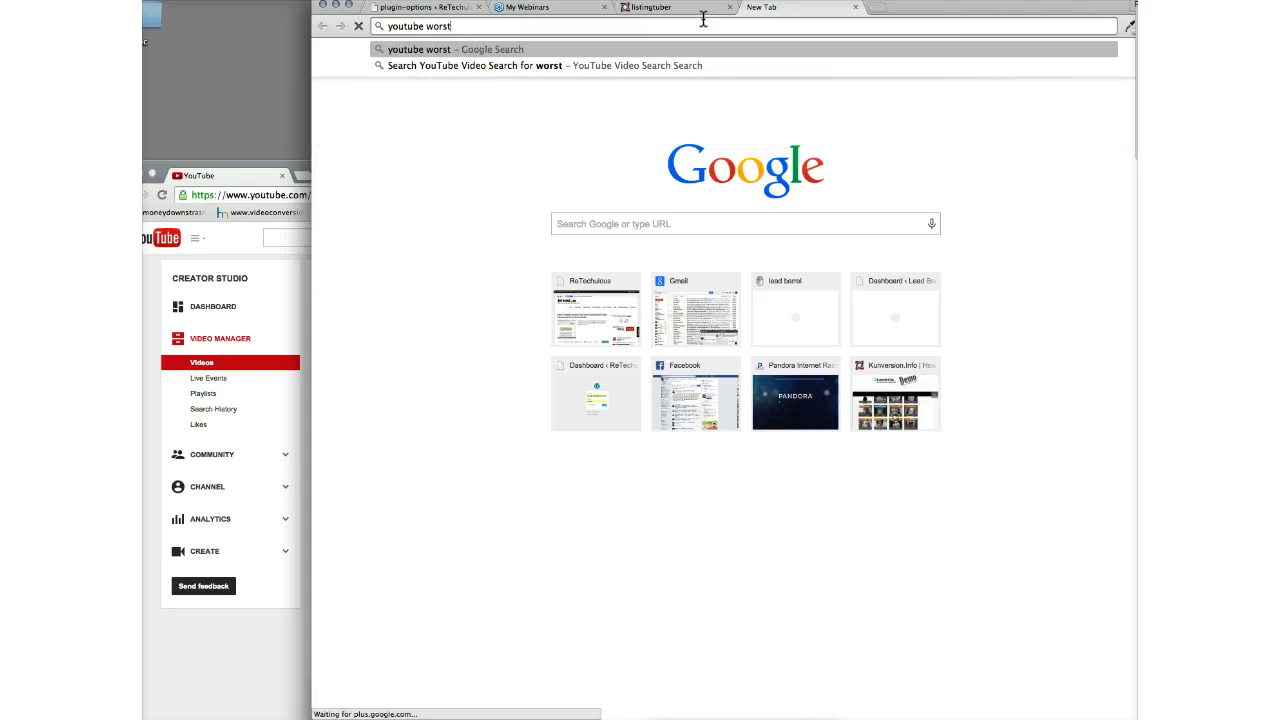
pyautogui.write(' real estate agent on earth')
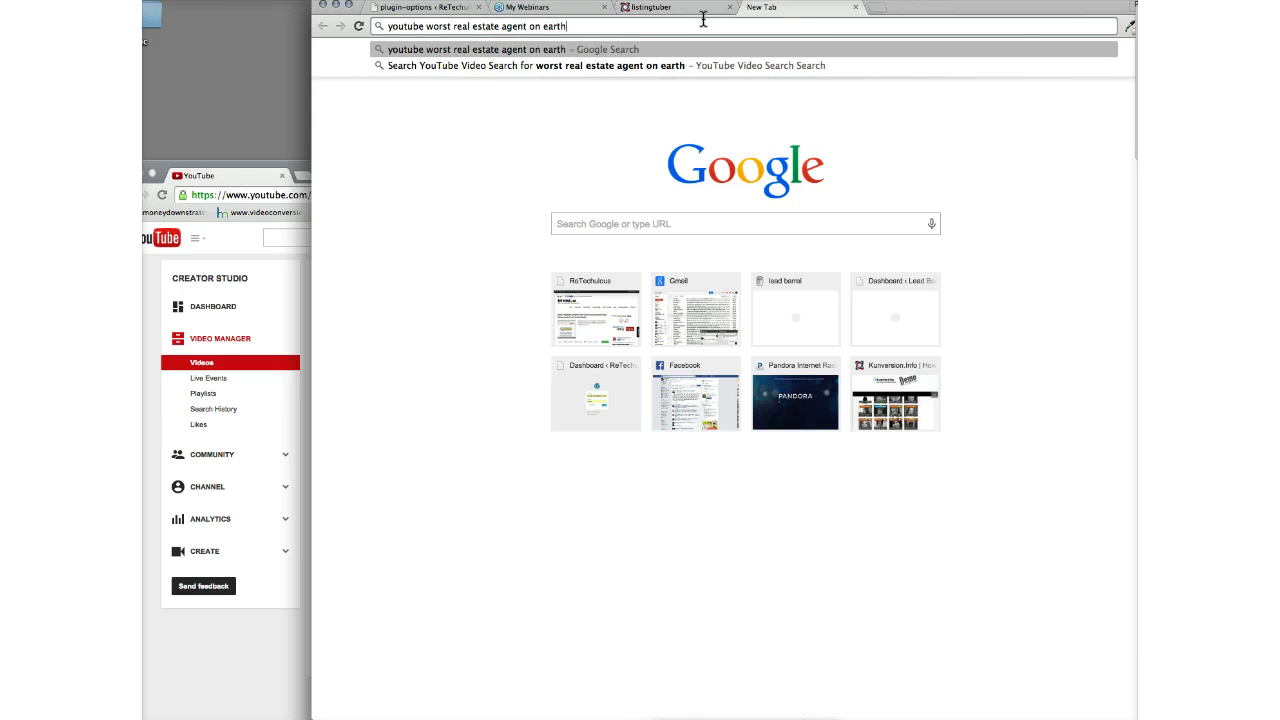
pyautogui.press('Return')
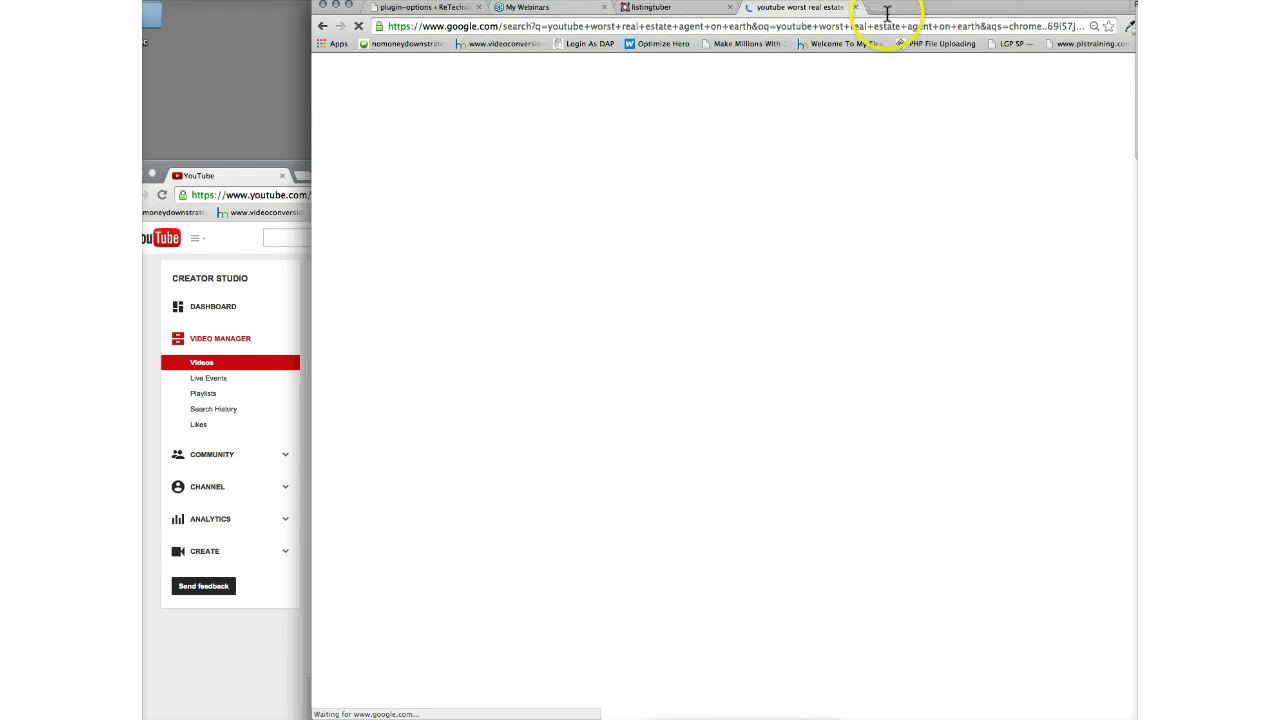
# - Bring the whole browser window into view, open the "Worst Real Estate Agent On Earth?" video and look over its page
pyautogui.moveTo(911, 14); pyautogui.dragTo(731, 14)
pyautogui.click(248, 176)
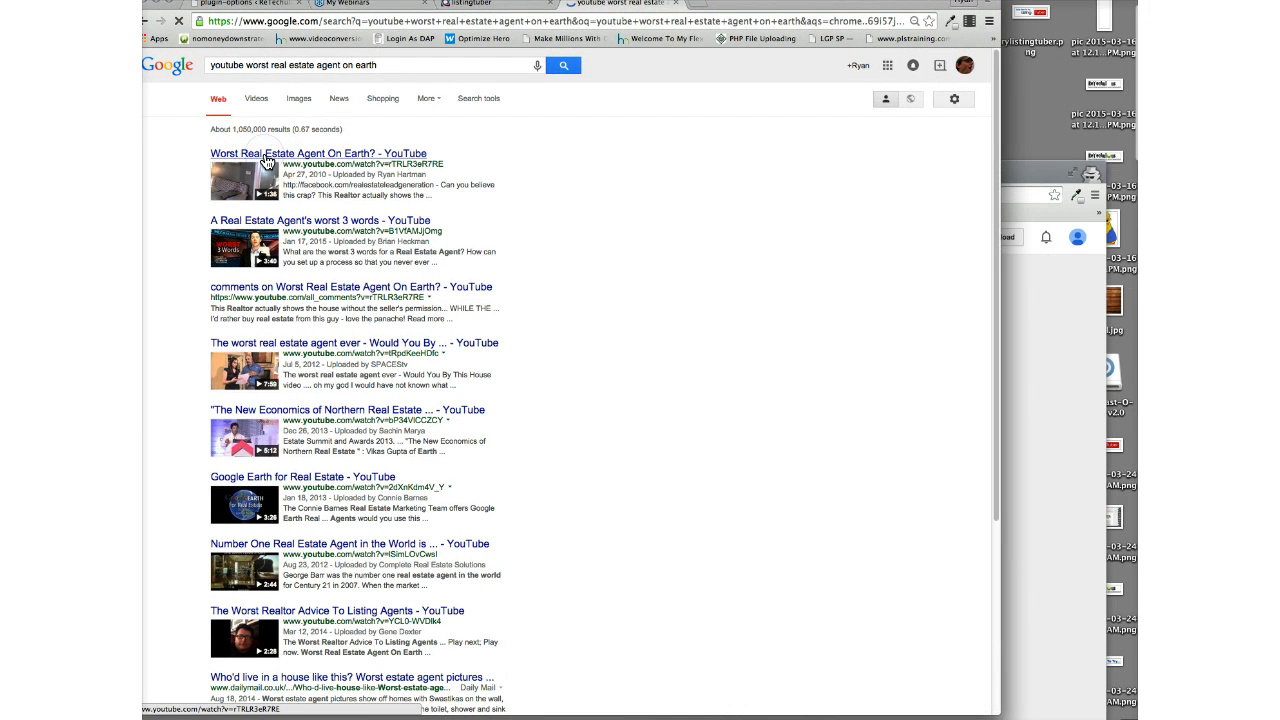
pyautogui.click(285, 231)
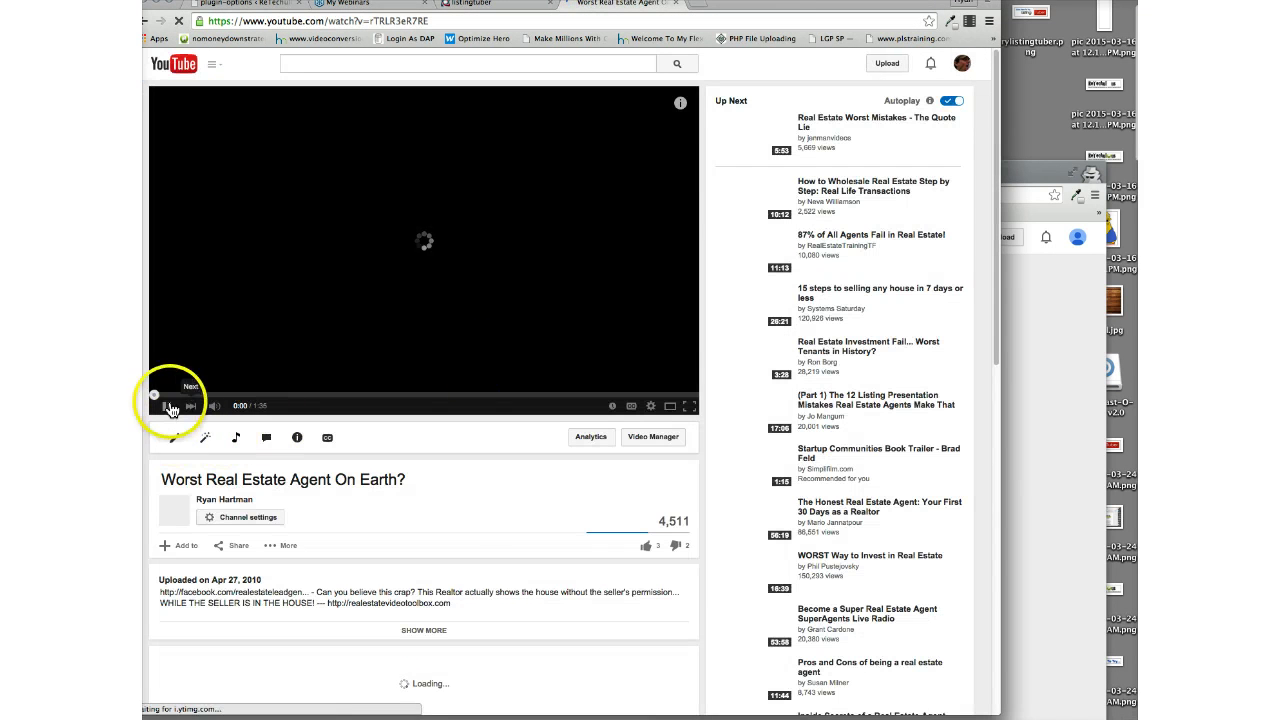
pyautogui.scroll(-3, 470, 390)
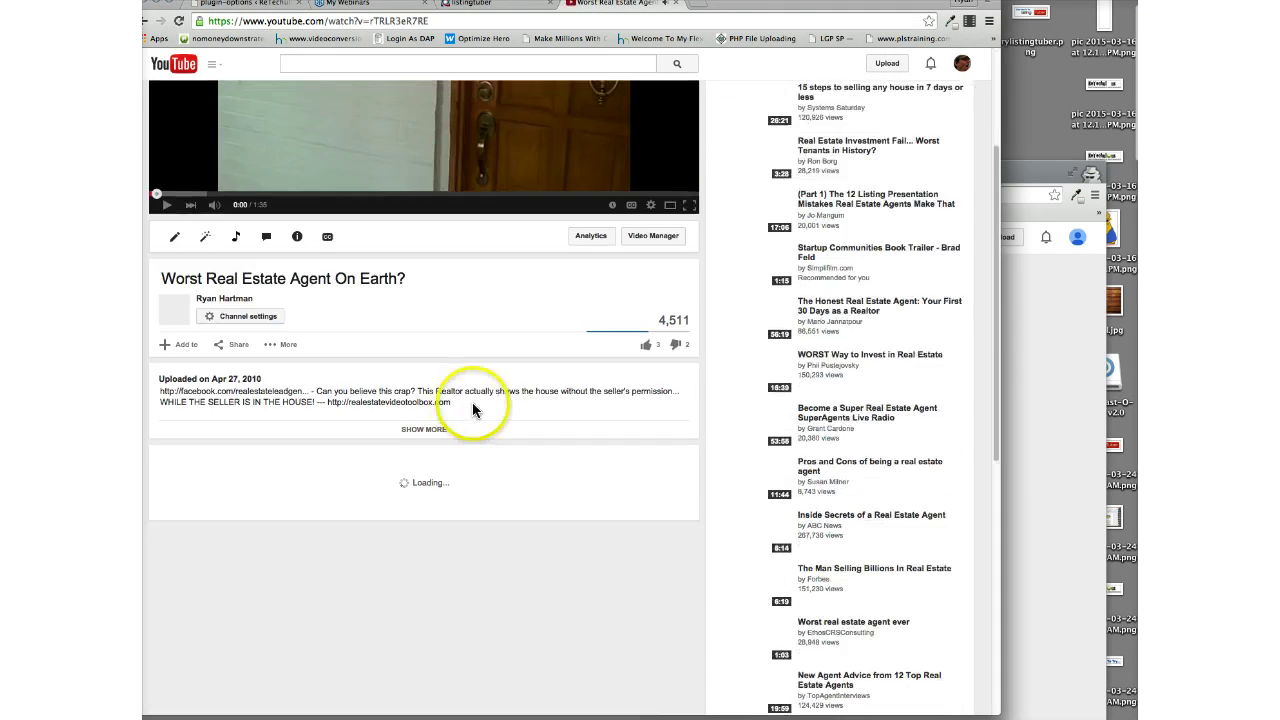
pyautogui.scroll(3, 473, 410)
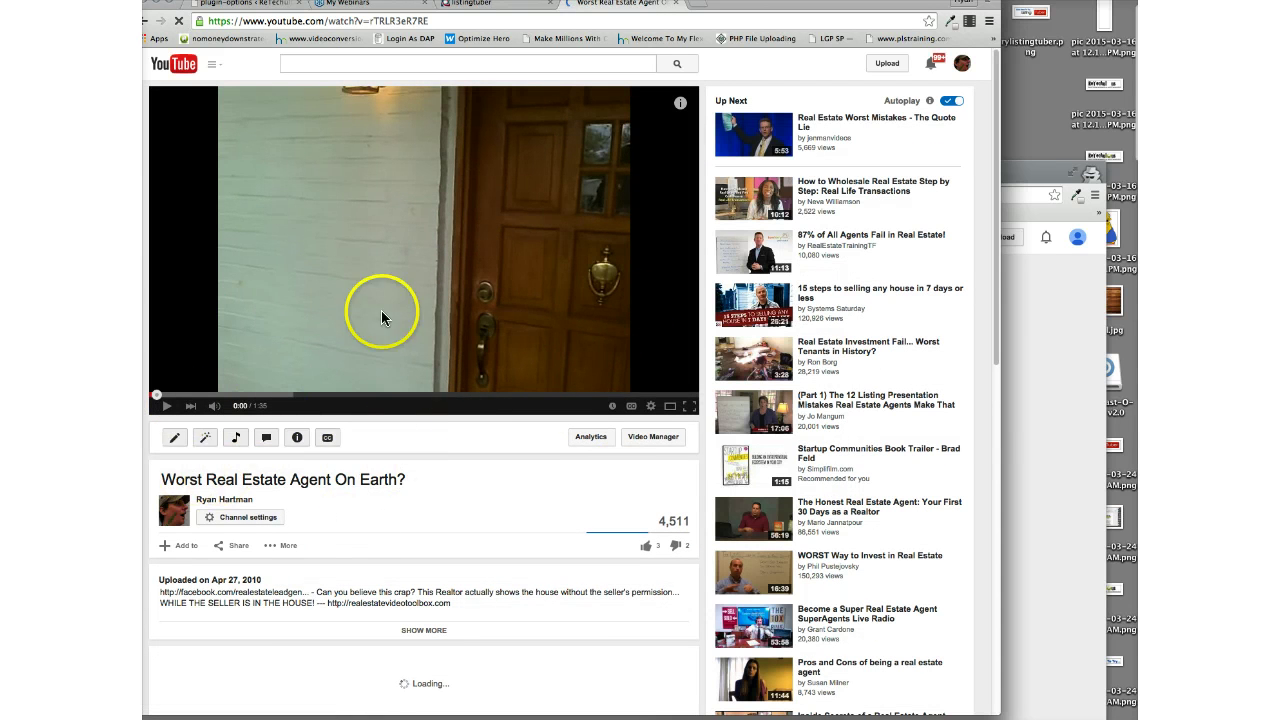
pyautogui.click(174, 441)
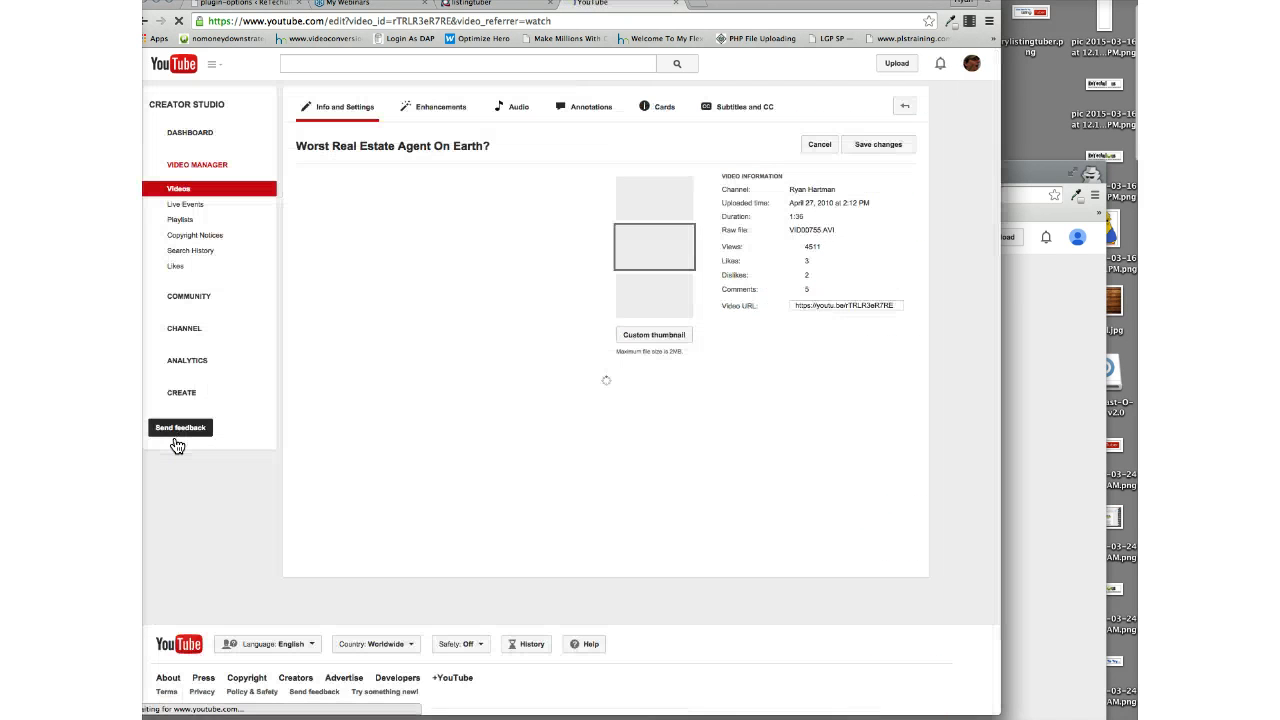
pyautogui.click(519, 108)
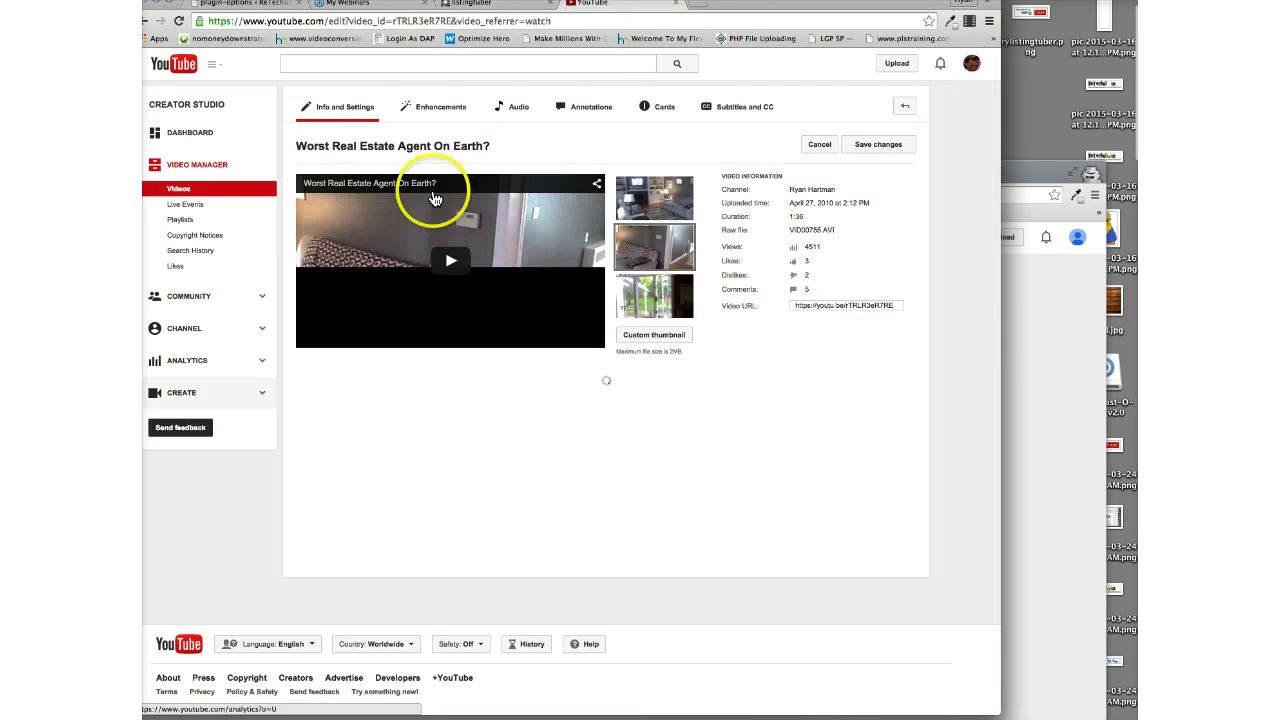
pyautogui.click(660, 108)
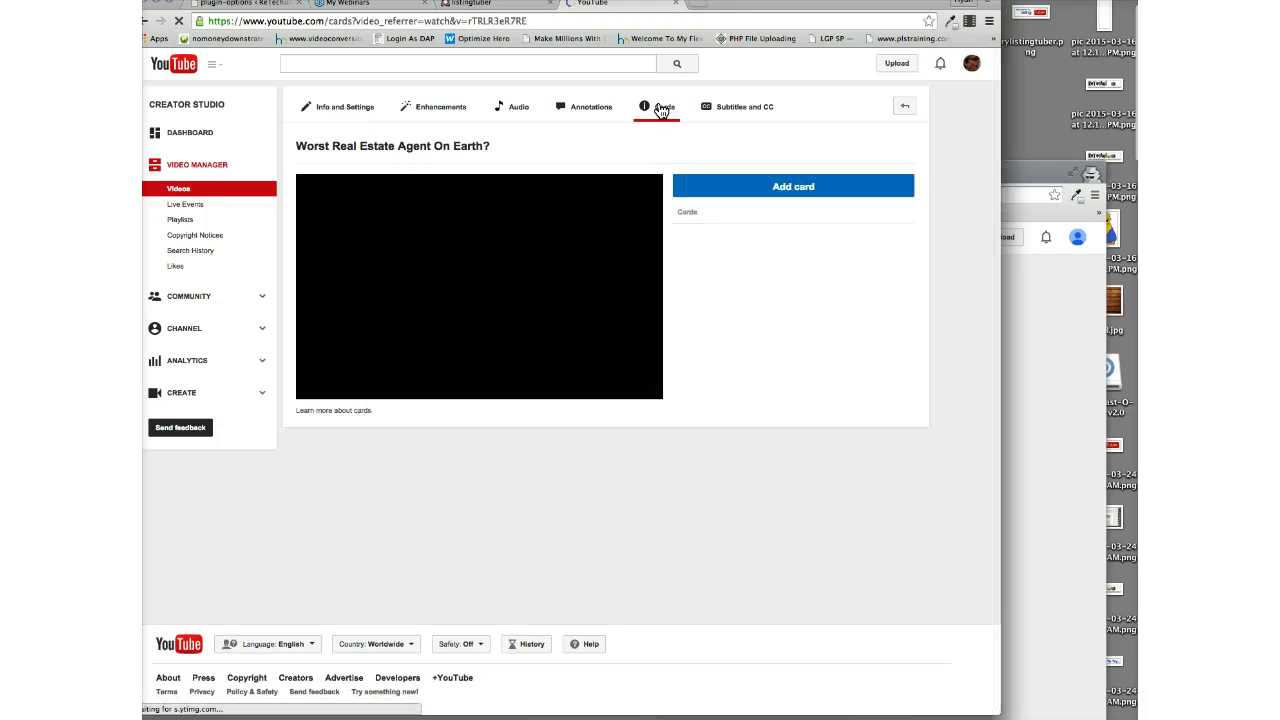
pyautogui.click(148, 21)
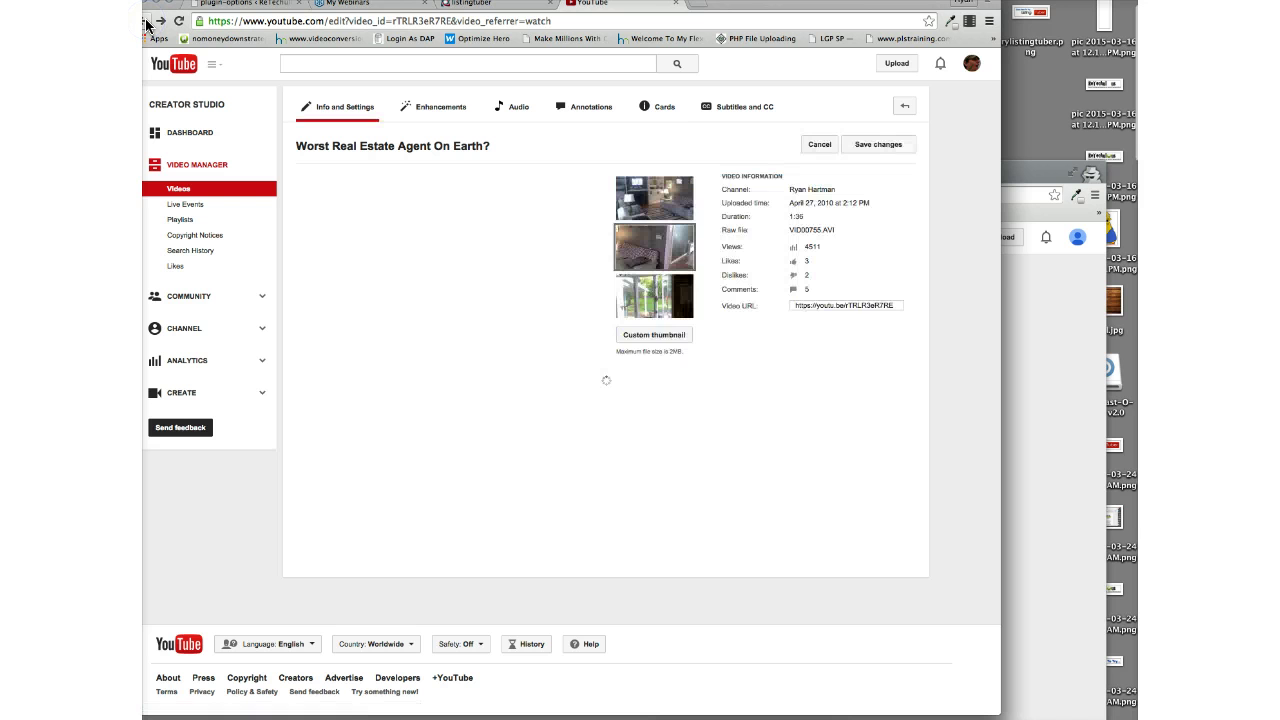
pyautogui.click(148, 21)
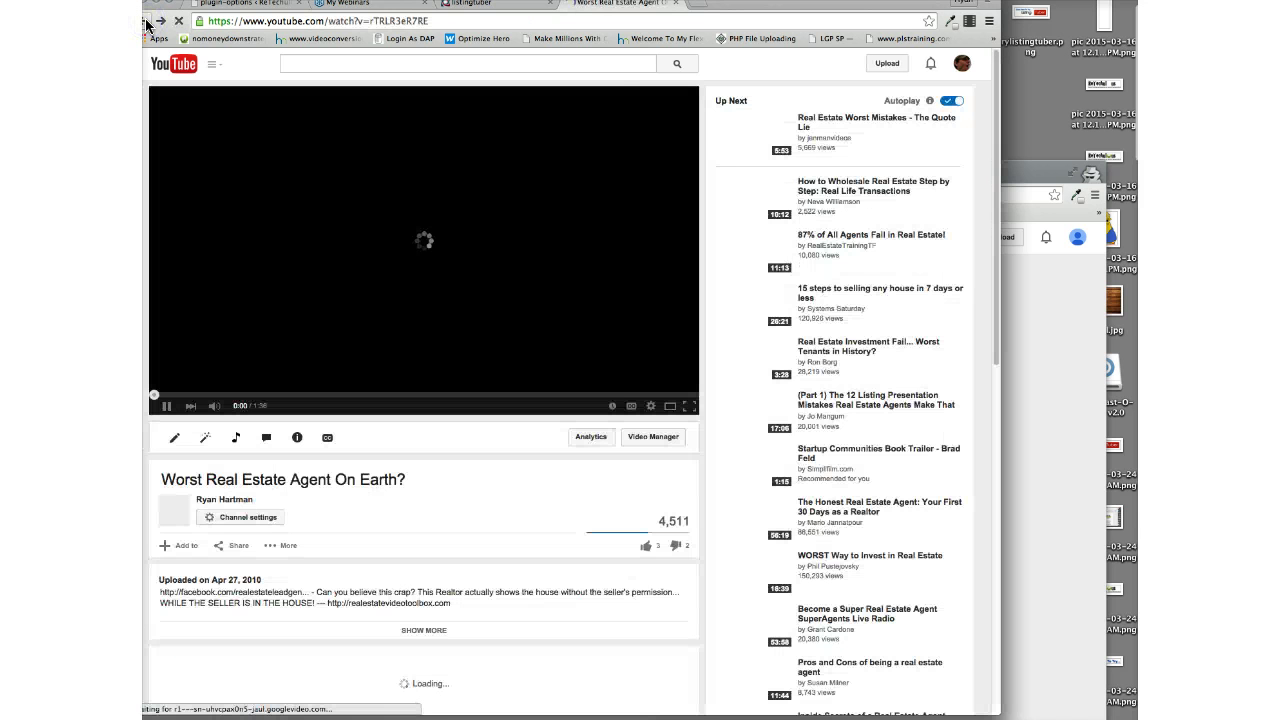
# - Play the video to 0:02, pause it and expand the cards shown over the player to examine them
pyautogui.click(165, 410)
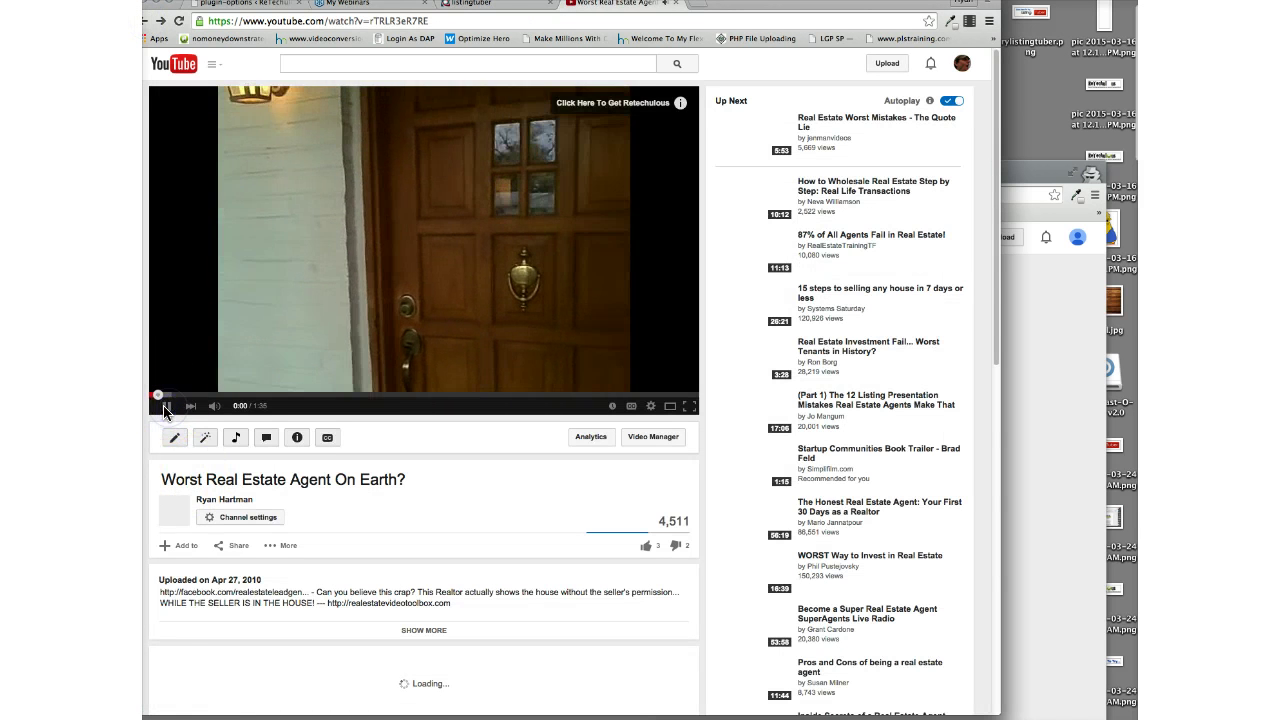
pyautogui.click(160, 410)
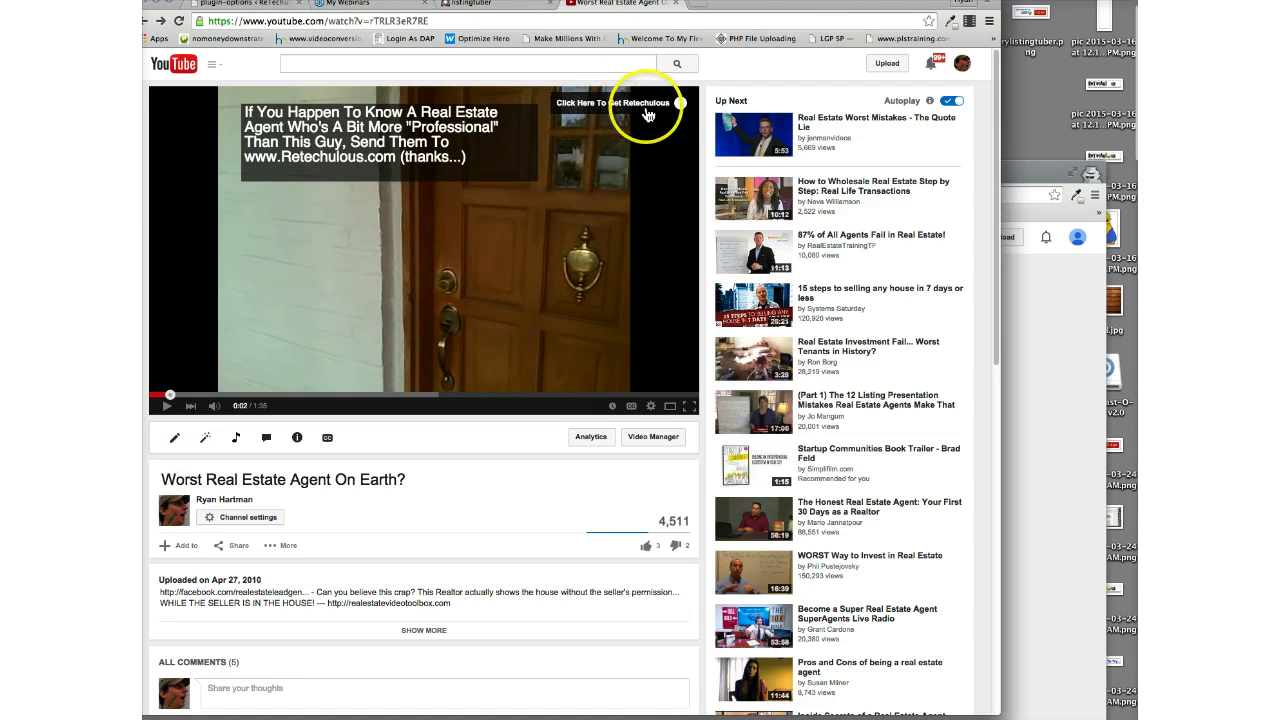
pyautogui.click(680, 108)
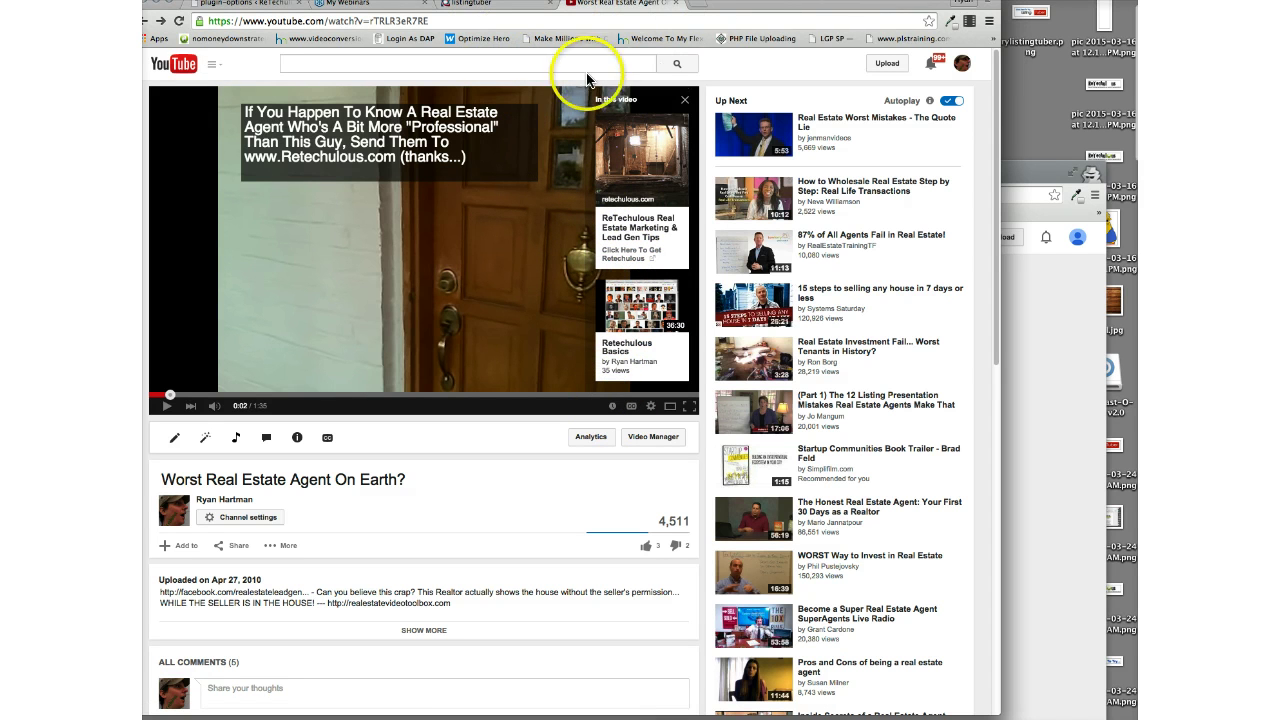
# - Open the cards editor for this video, list the available card types and pause the preview at 0:01
pyautogui.click(161, 20)
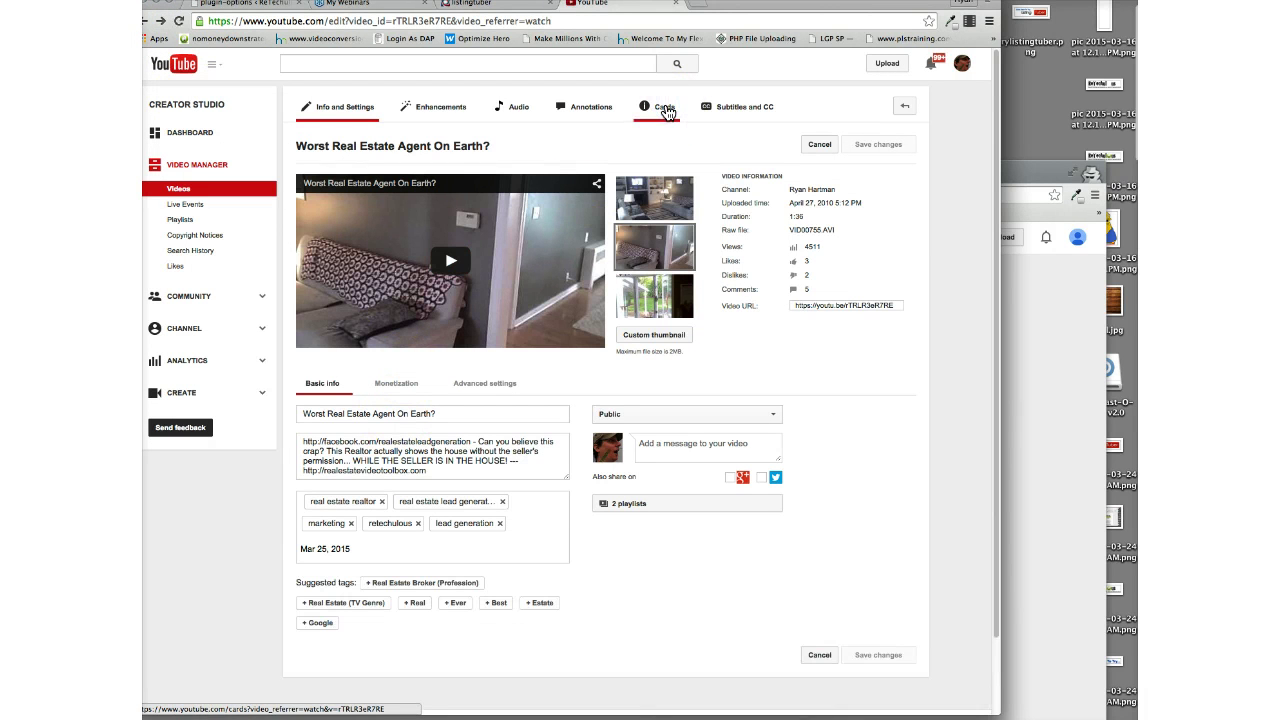
pyautogui.click(665, 108)
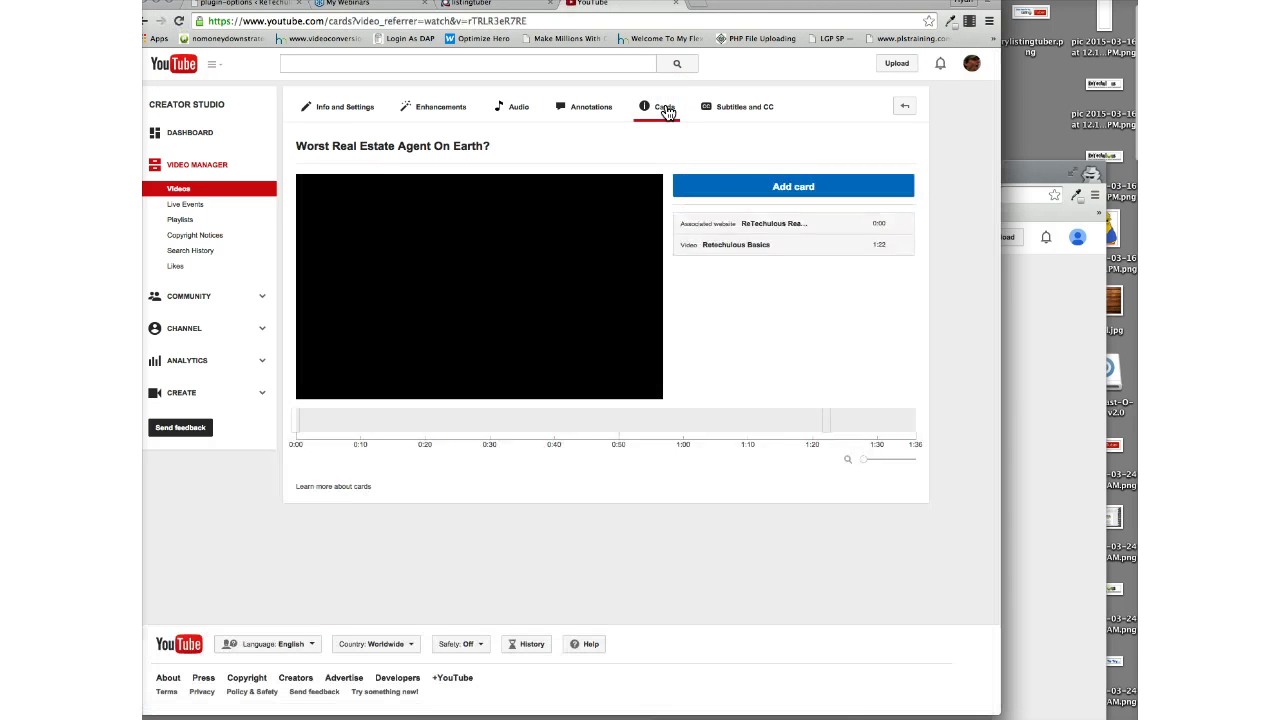
pyautogui.click(775, 190)
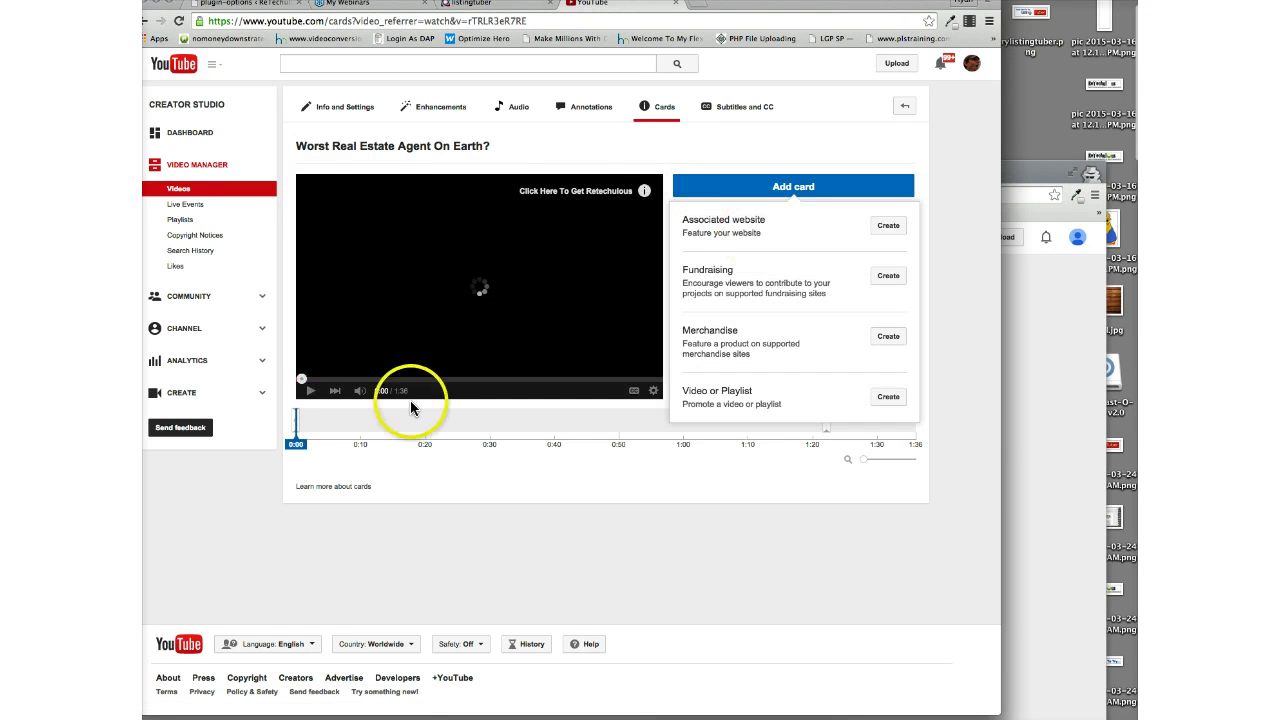
pyautogui.click(362, 333)
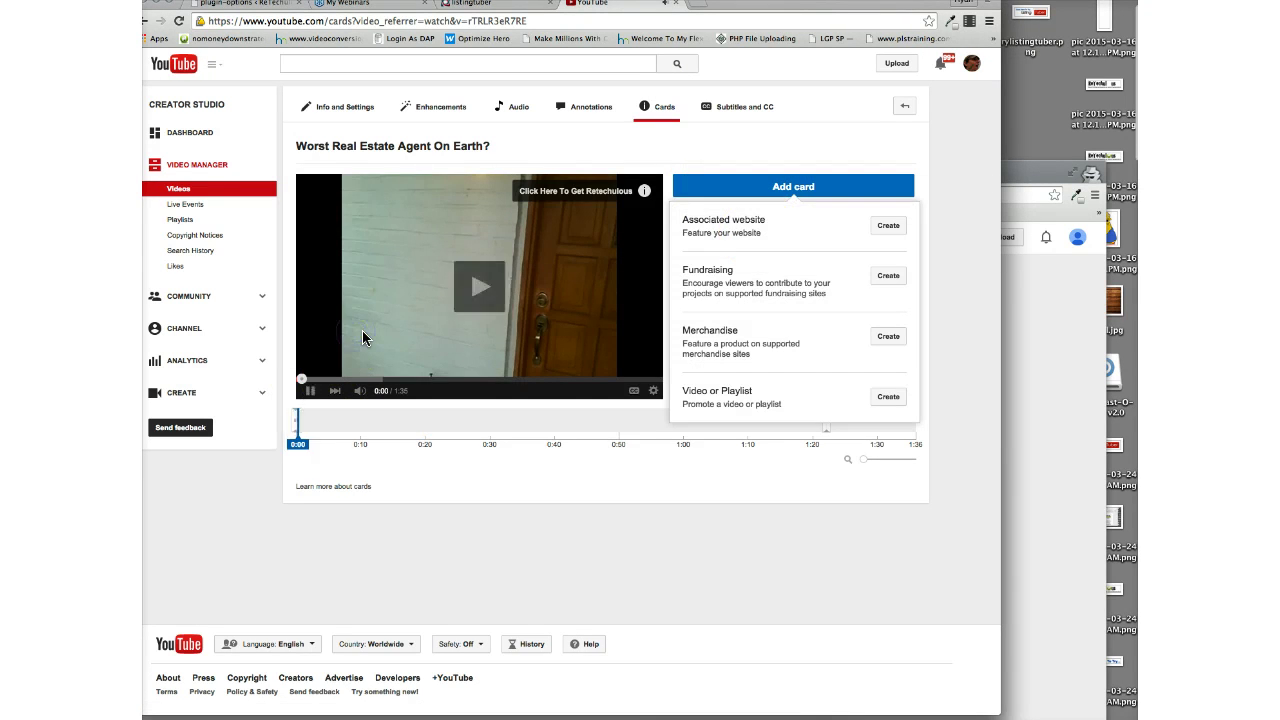
pyautogui.click(427, 316)
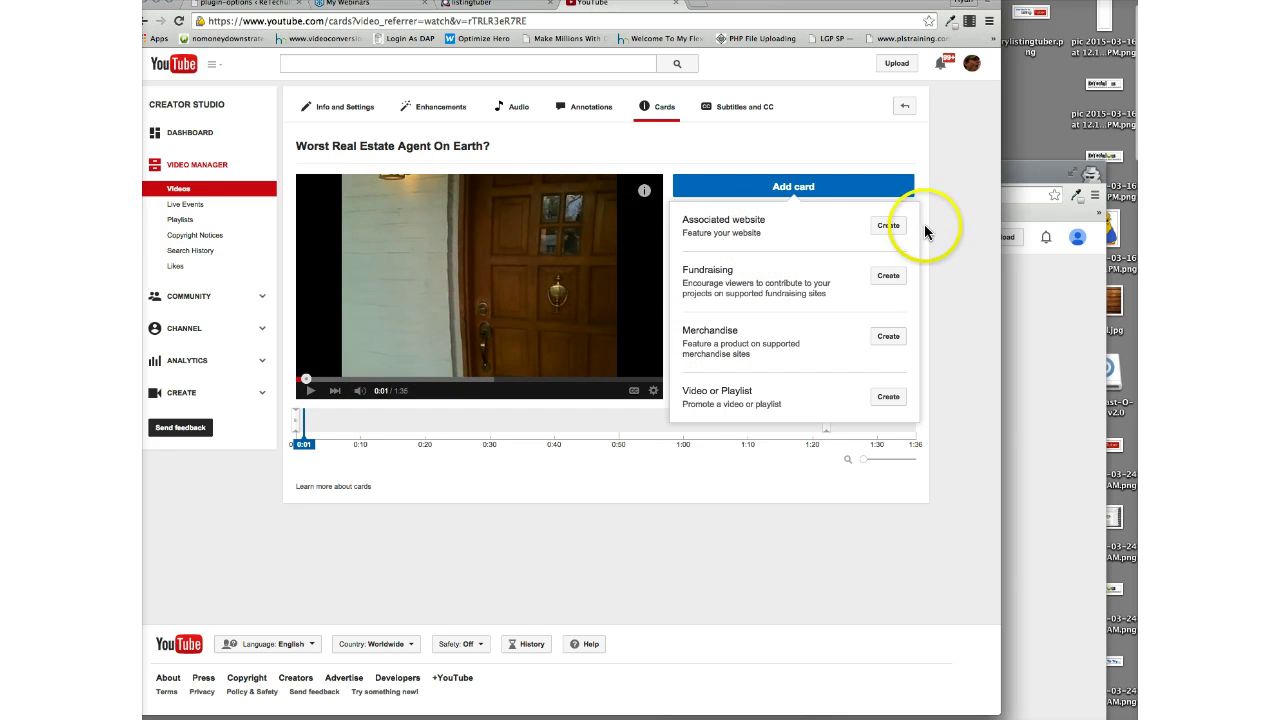
# - Start an Associated website card and check the associated website entry in the channel's advanced settings
pyautogui.click(888, 226)
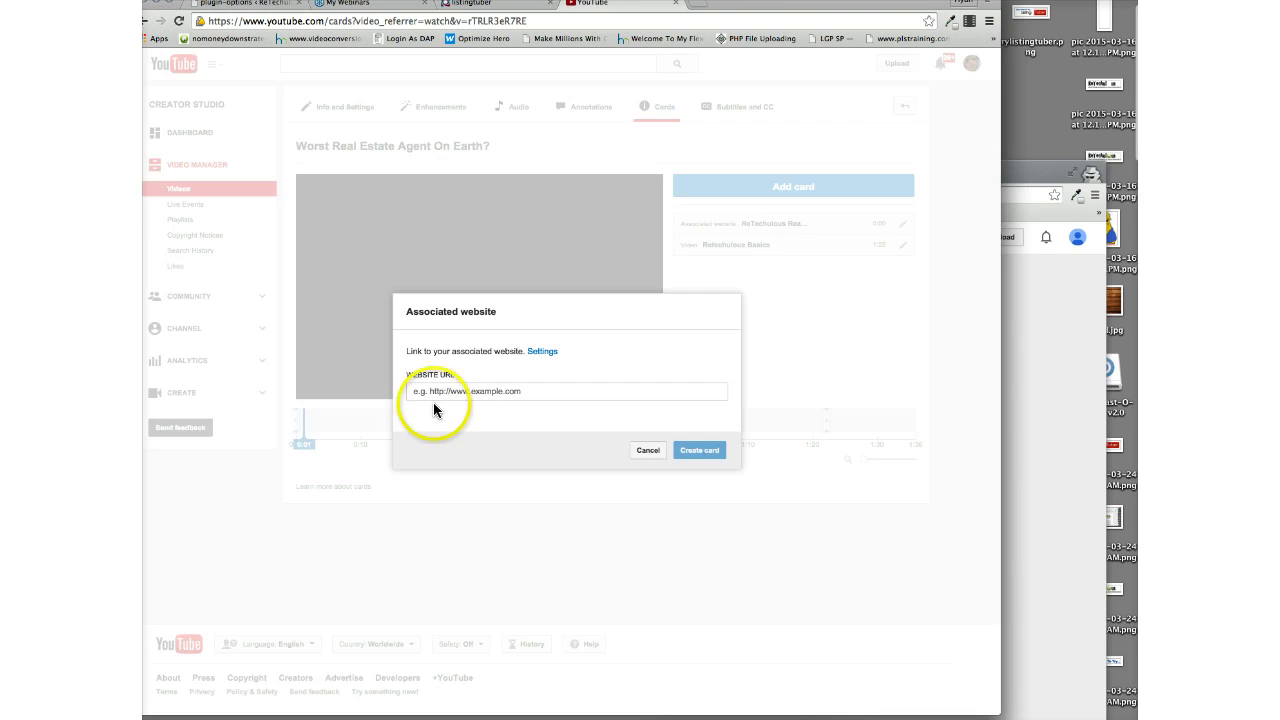
pyautogui.click(434, 400)
pyautogui.click(530, 355)
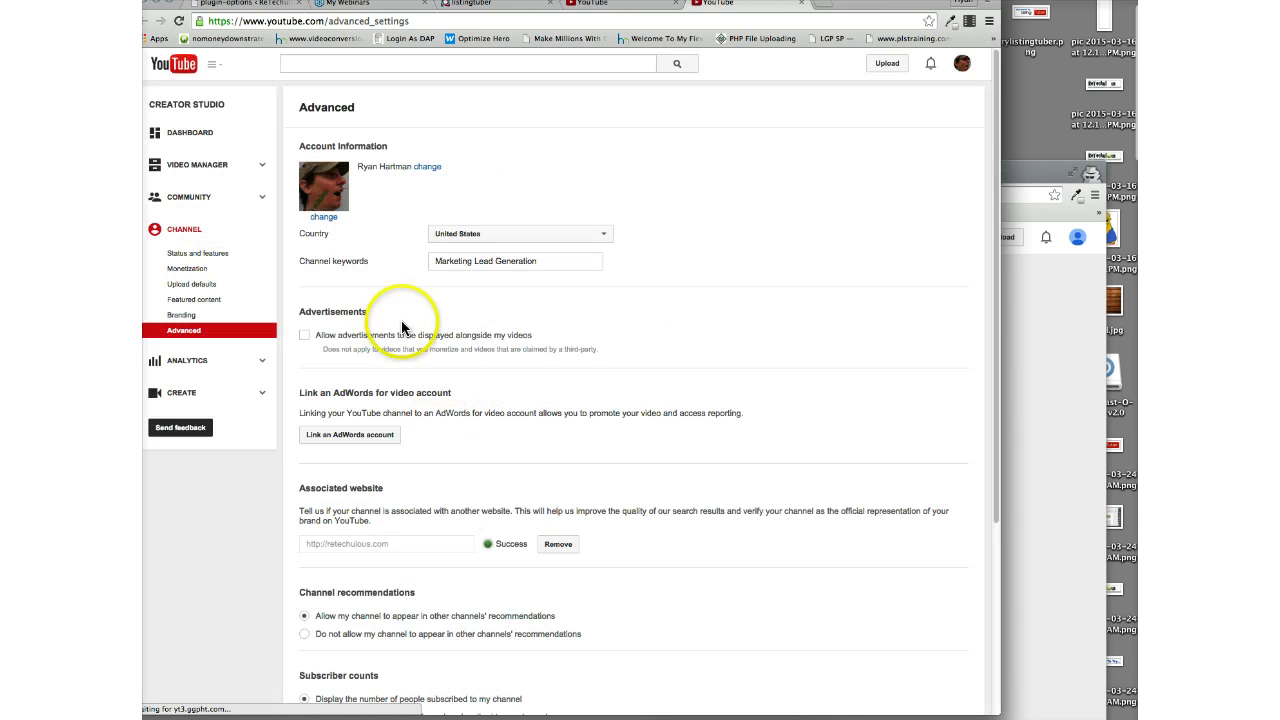
pyautogui.scroll(-1, 455, 502)
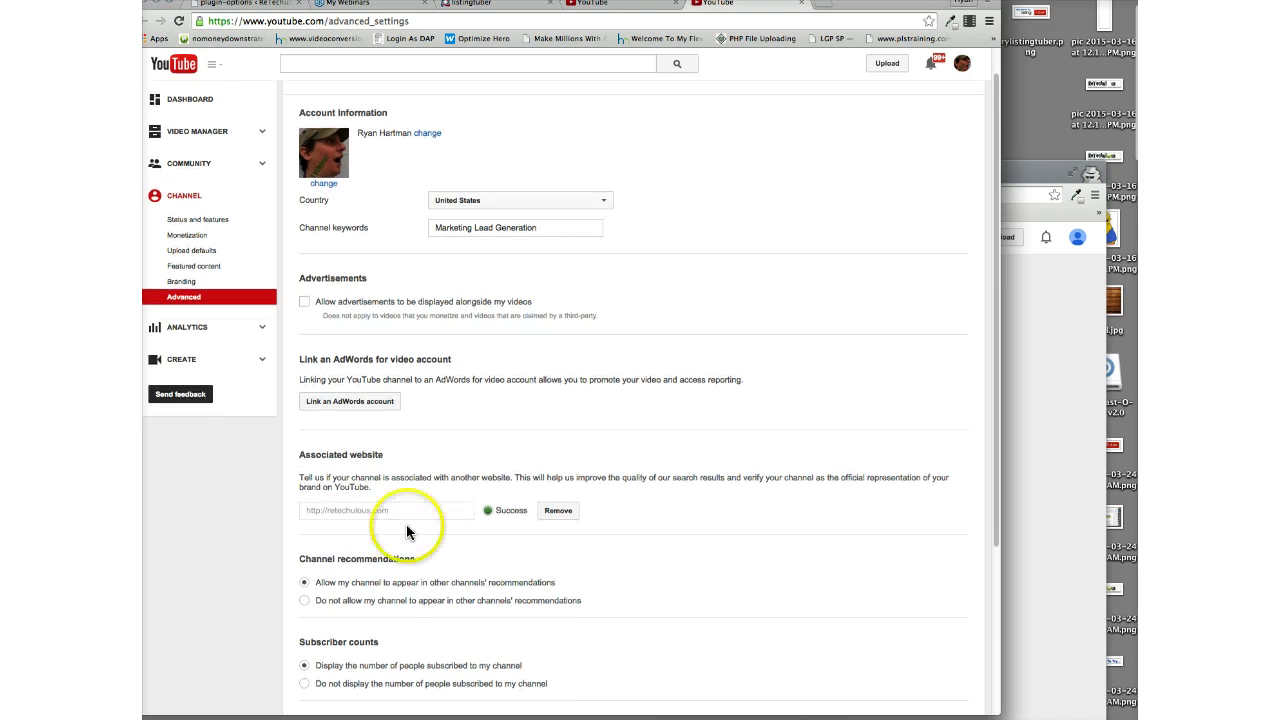
pyautogui.scroll(-1, 405, 510)
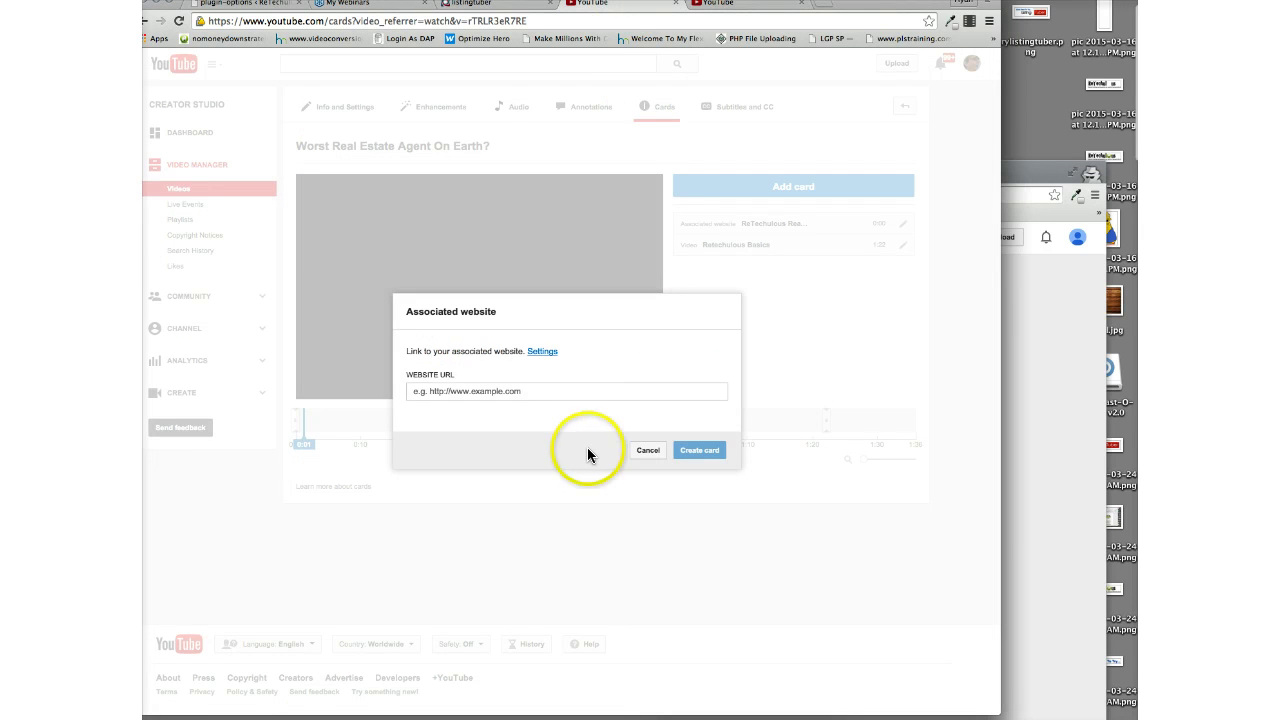
pyautogui.click(467, 391)
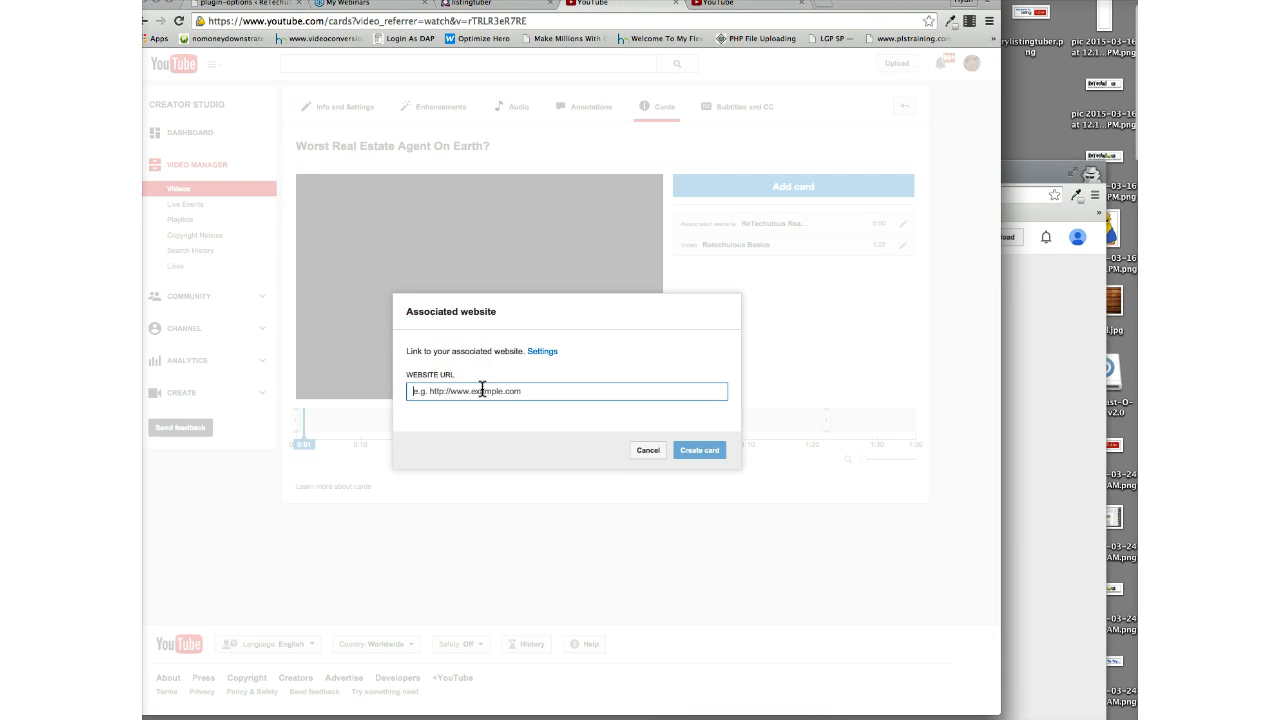
pyautogui.write('http://retechulous.com')
pyautogui.click(680, 453)
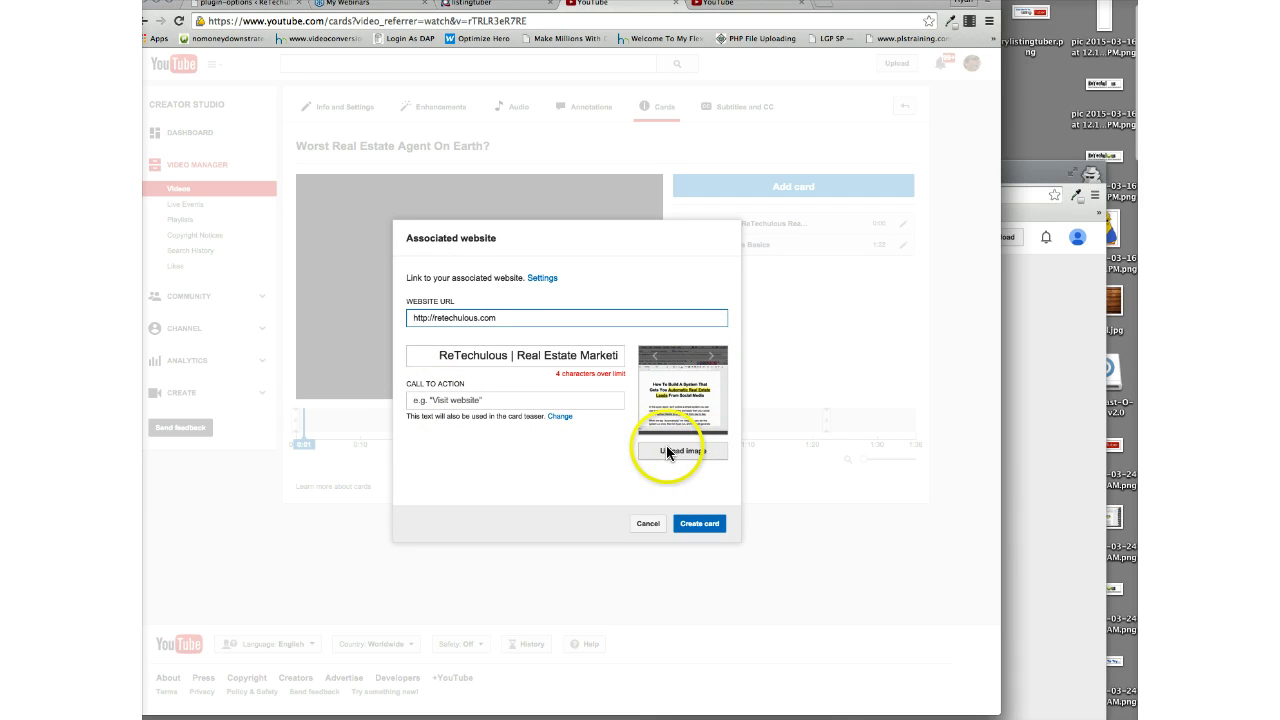
pyautogui.click(450, 400)
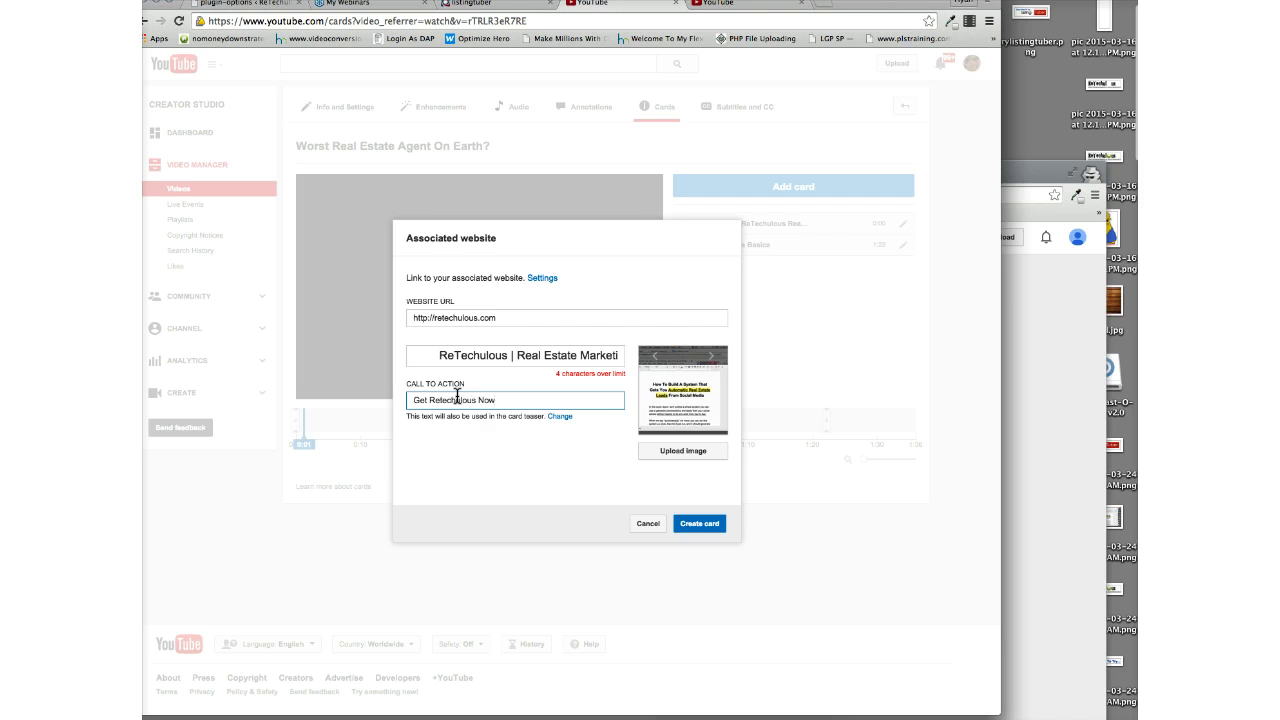
pyautogui.click(659, 524)
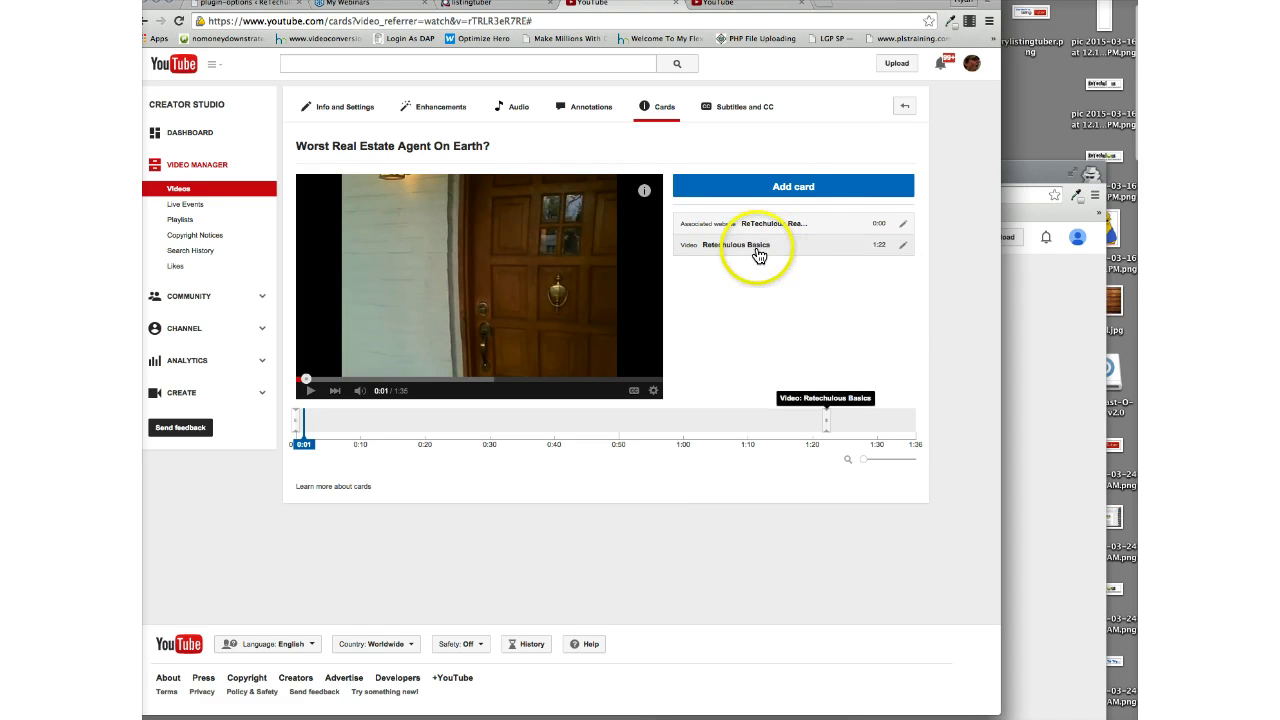
# - Browse the uploads offered for a Video or Playlist card, cancel it and list the card types again
pyautogui.click(786, 185)
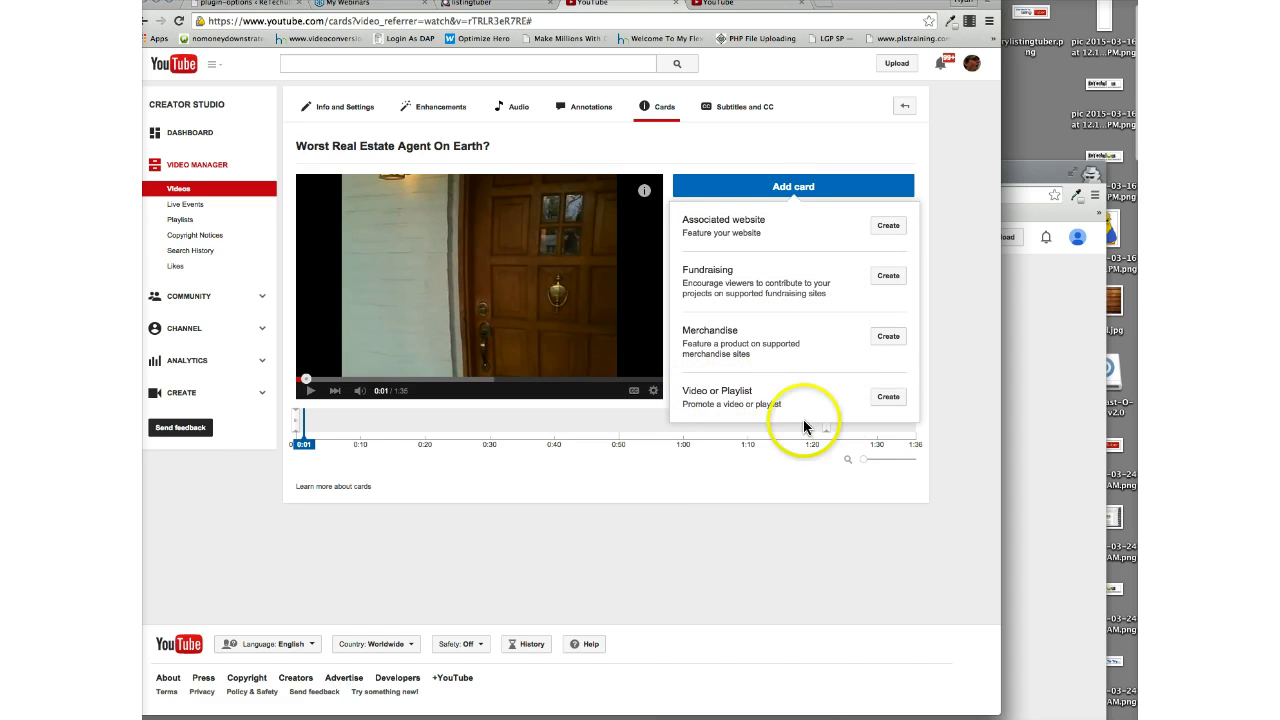
pyautogui.click(884, 398)
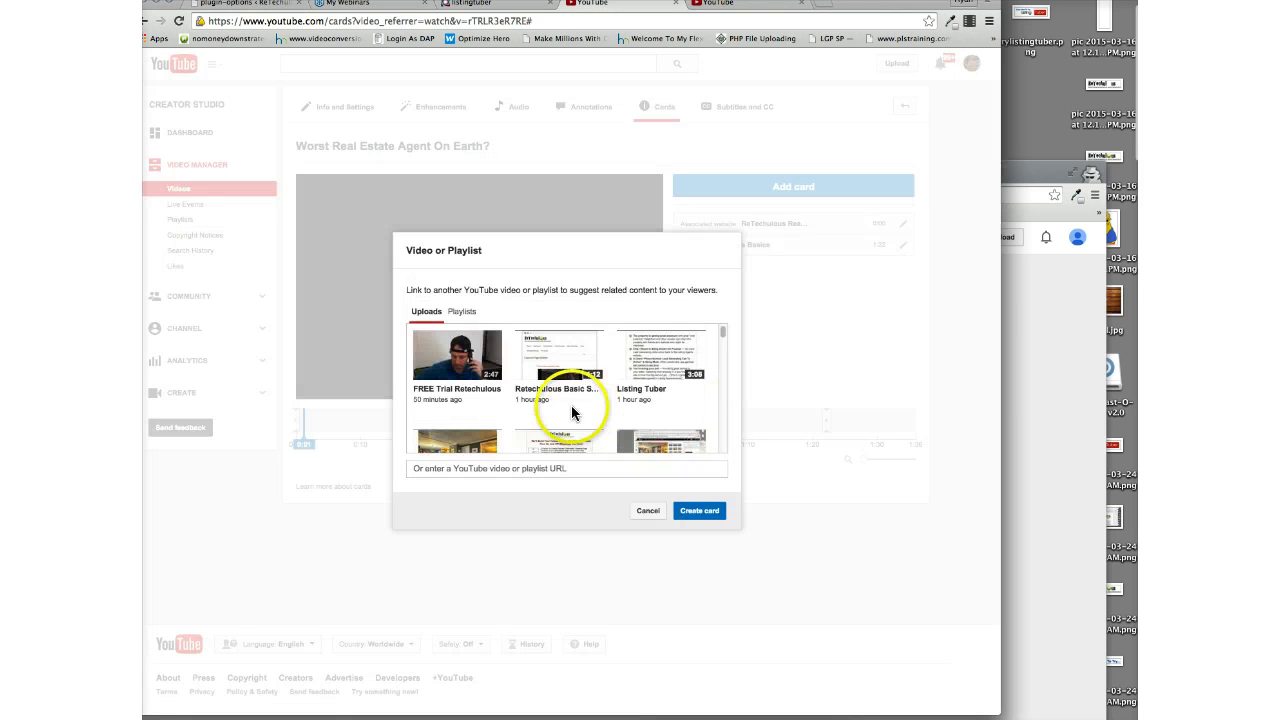
pyautogui.scroll(-10, 607, 396)
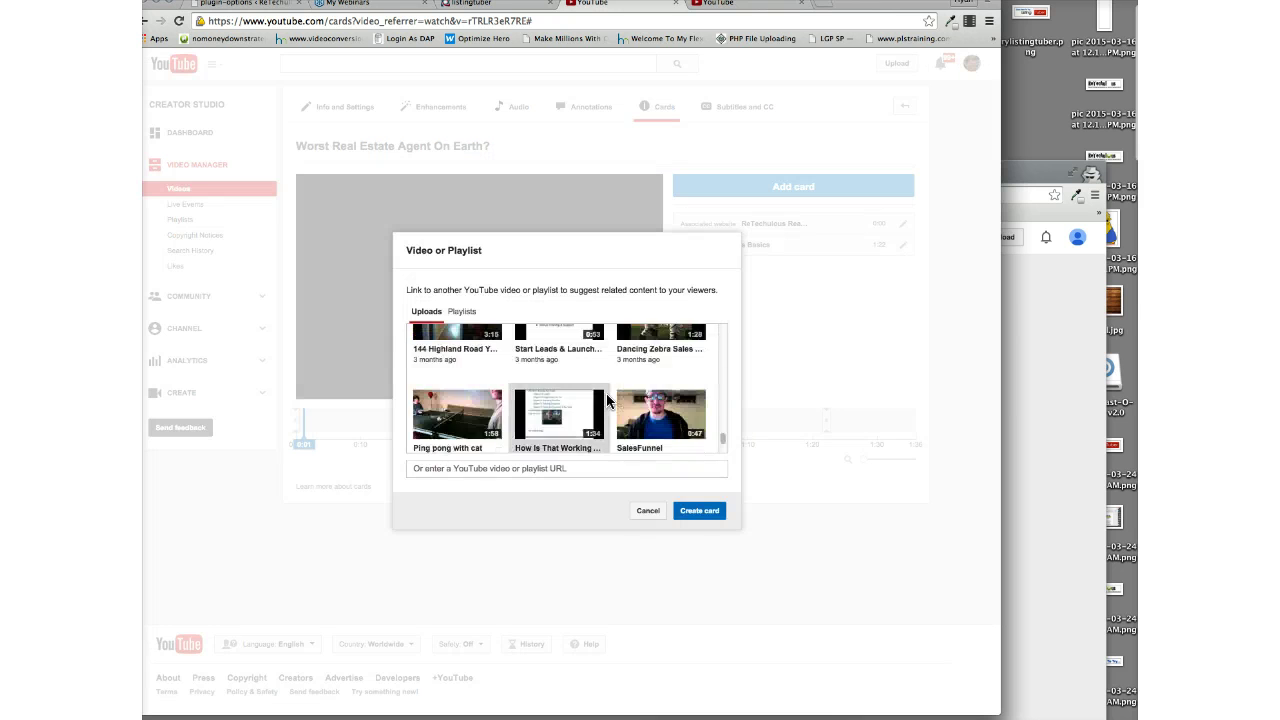
pyautogui.click(649, 513)
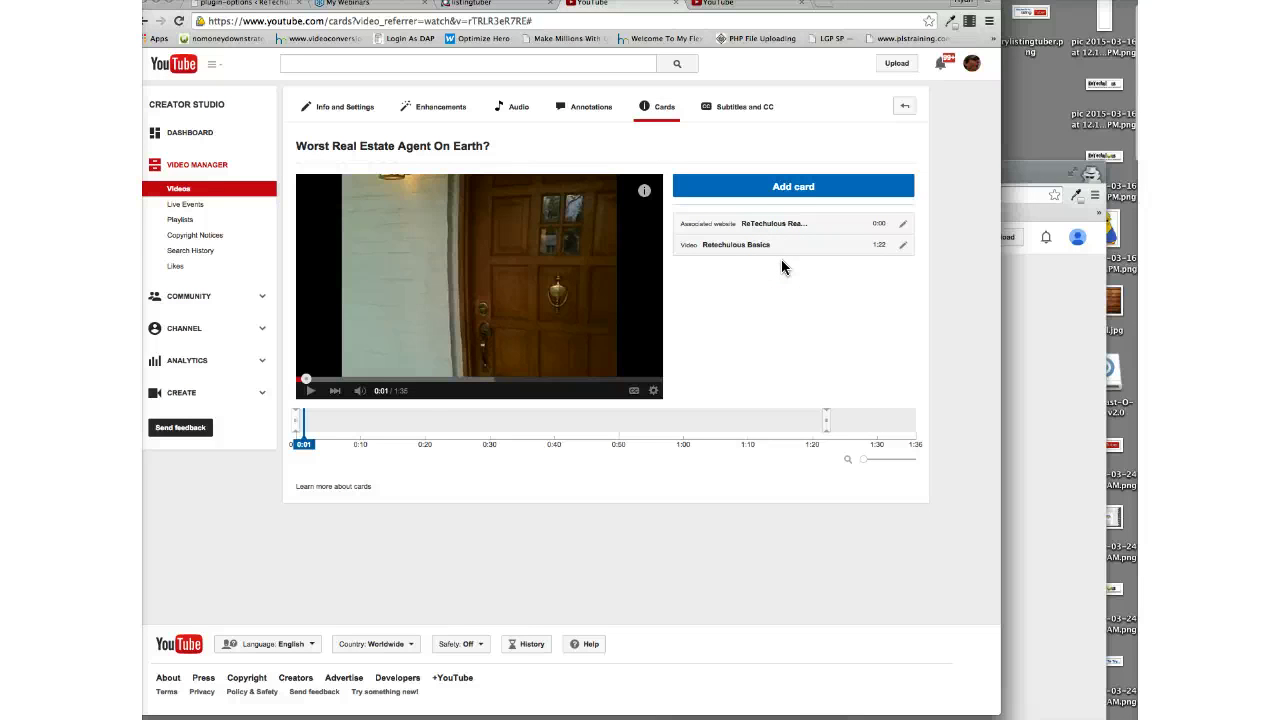
pyautogui.click(805, 189)
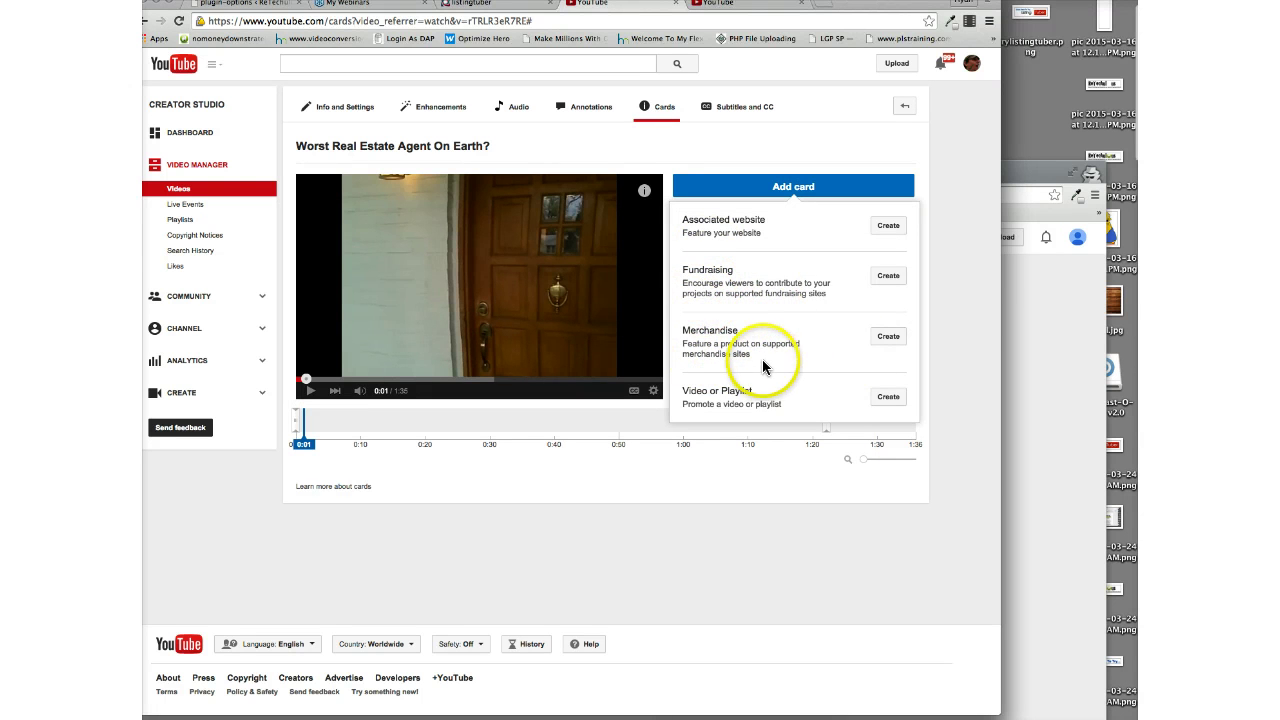
# - Close the card type list and preview the website and video cards in the video's card panel
pyautogui.moveTo(763, 367); pyautogui.dragTo(682, 275)
pyautogui.click(758, 148)
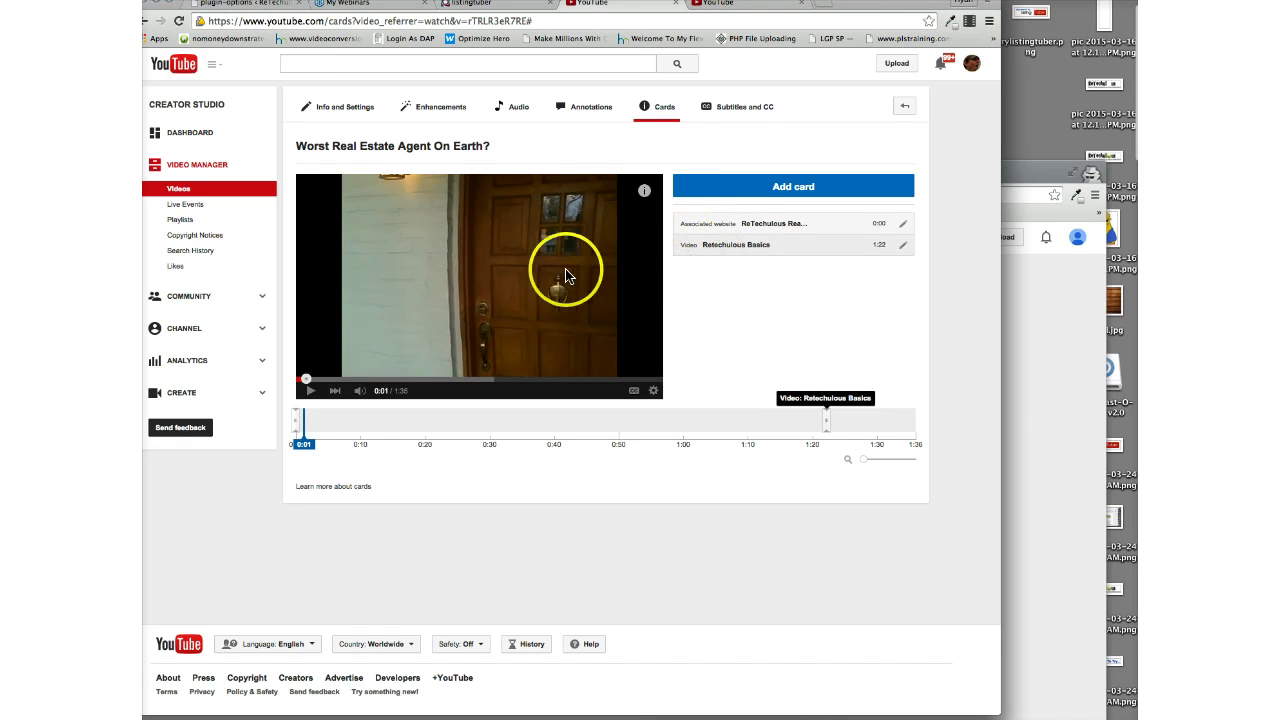
pyautogui.click(644, 190)
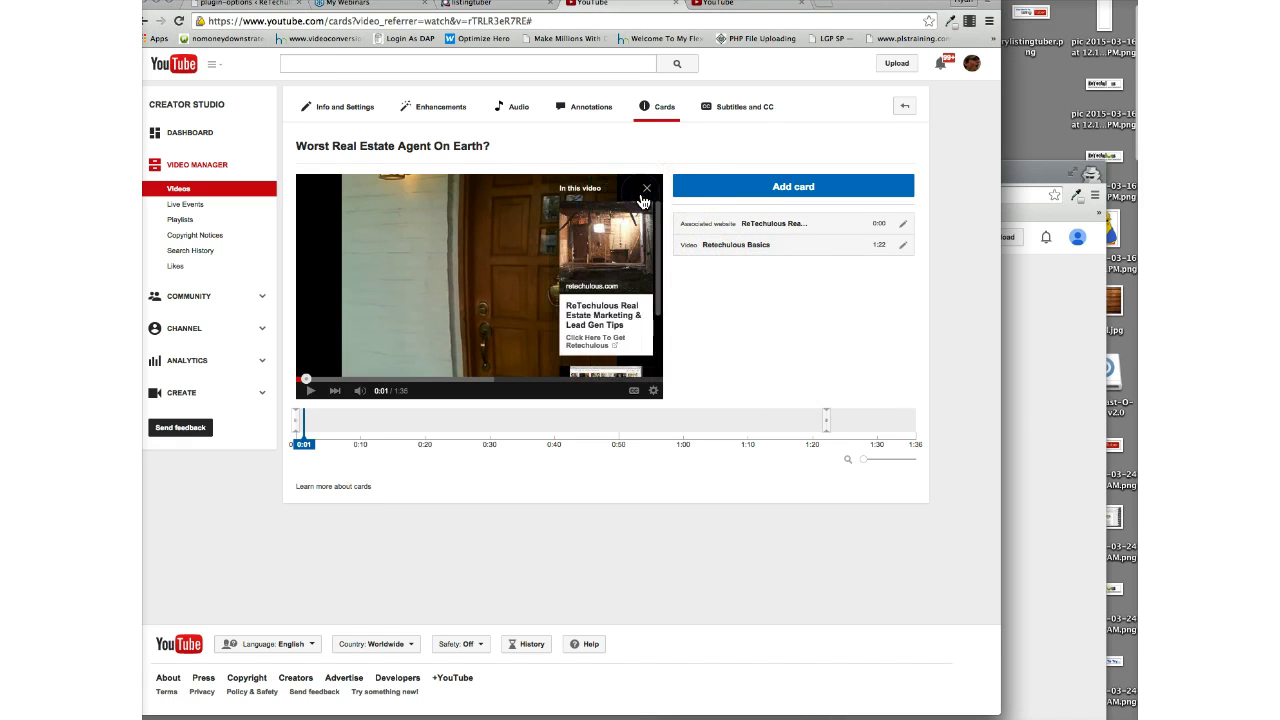
pyautogui.click(645, 190)
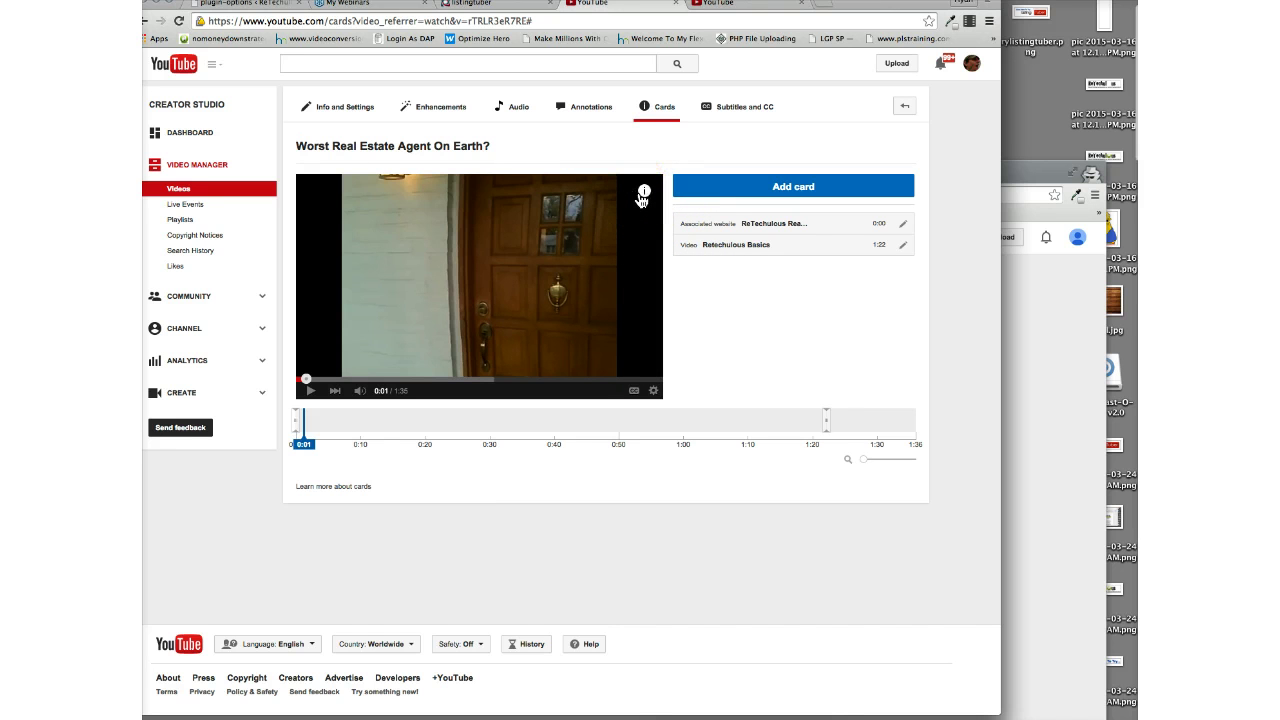
pyautogui.click(643, 194)
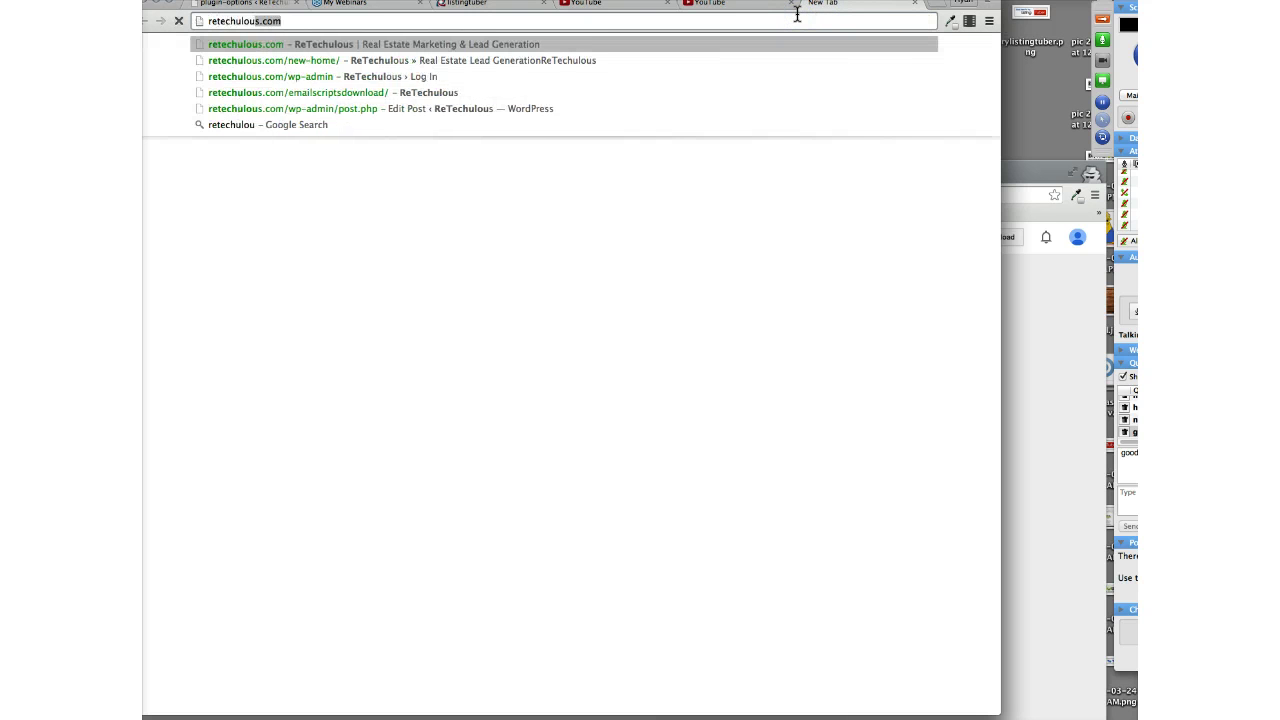
# - Open retechulous.com in a new browser tab and look through the blog posts on its home page
pyautogui.write('om')
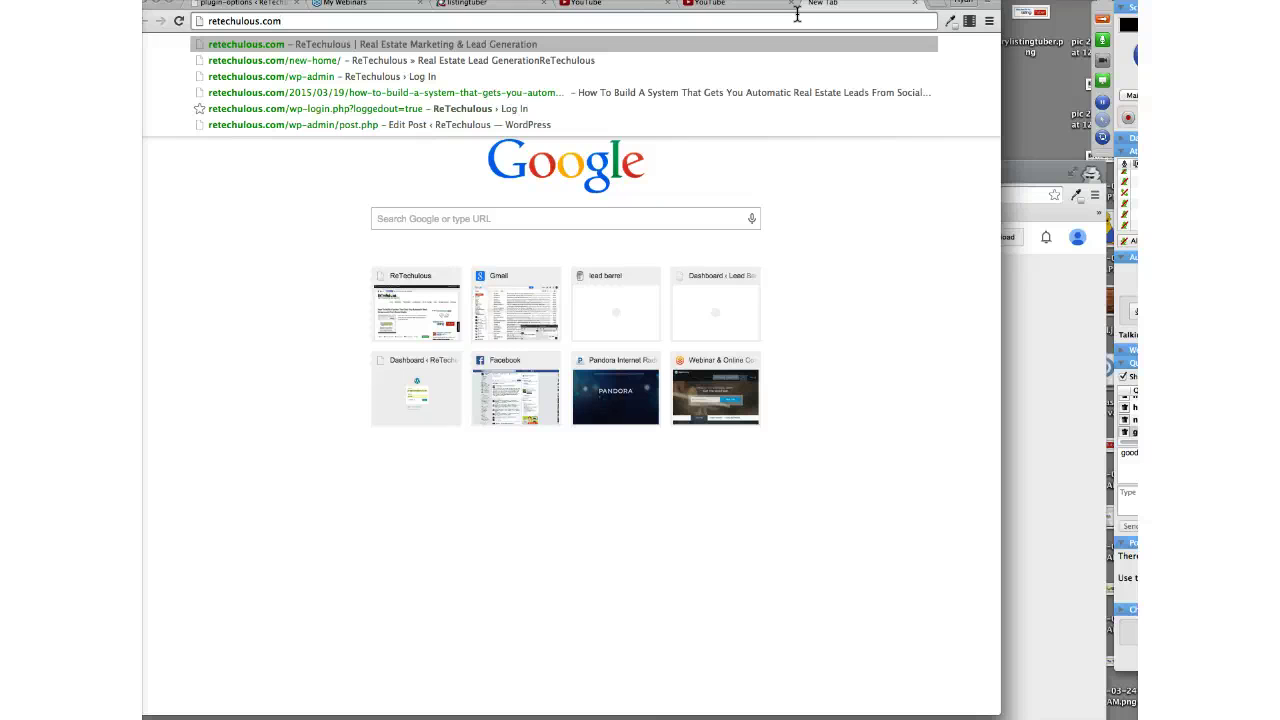
pyautogui.press('Return')
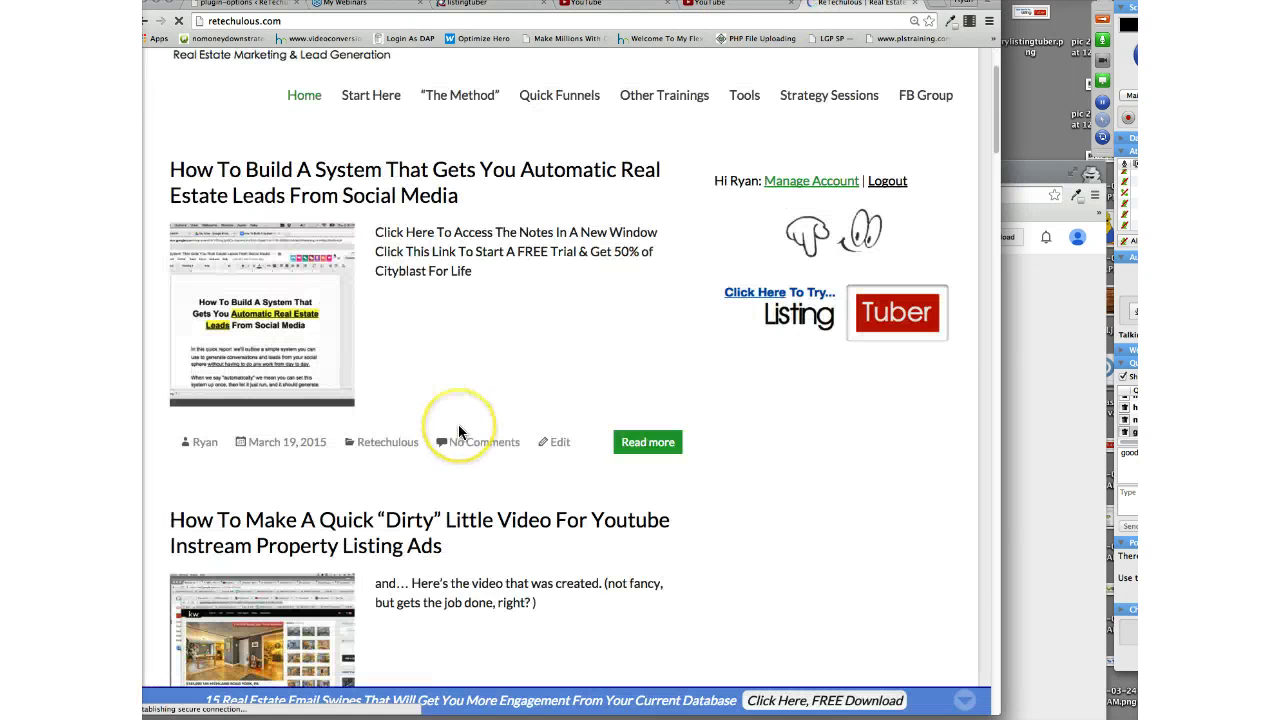
pyautogui.scroll(-3, 459, 428)
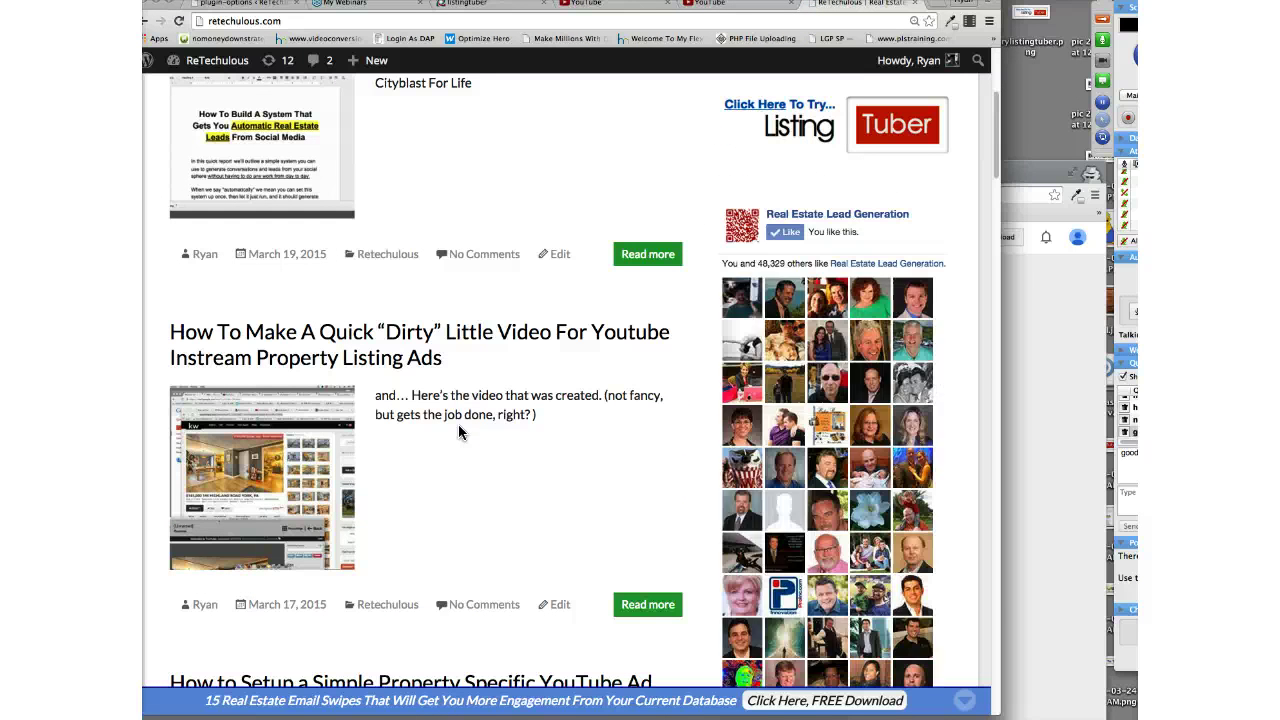
pyautogui.scroll(-2, 459, 428)
pyautogui.scroll(3, 459, 428)
pyautogui.click(446, 430)
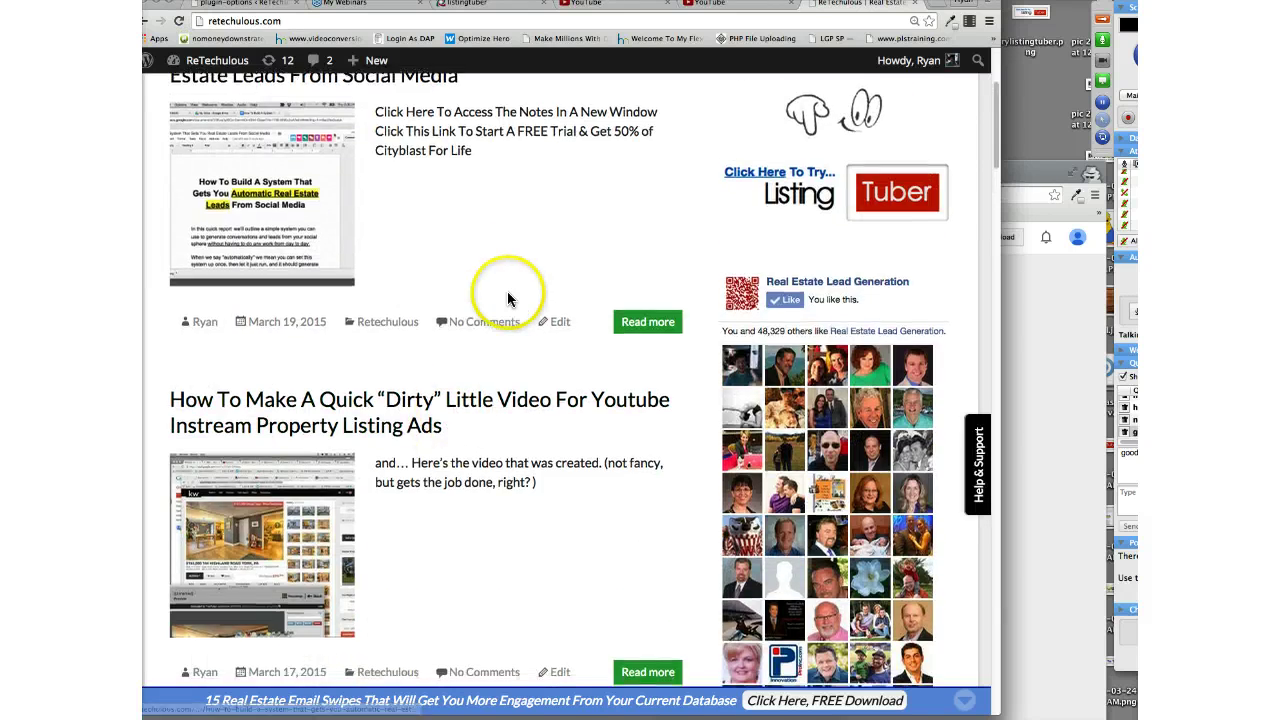
pyautogui.scroll(-5, 508, 300)
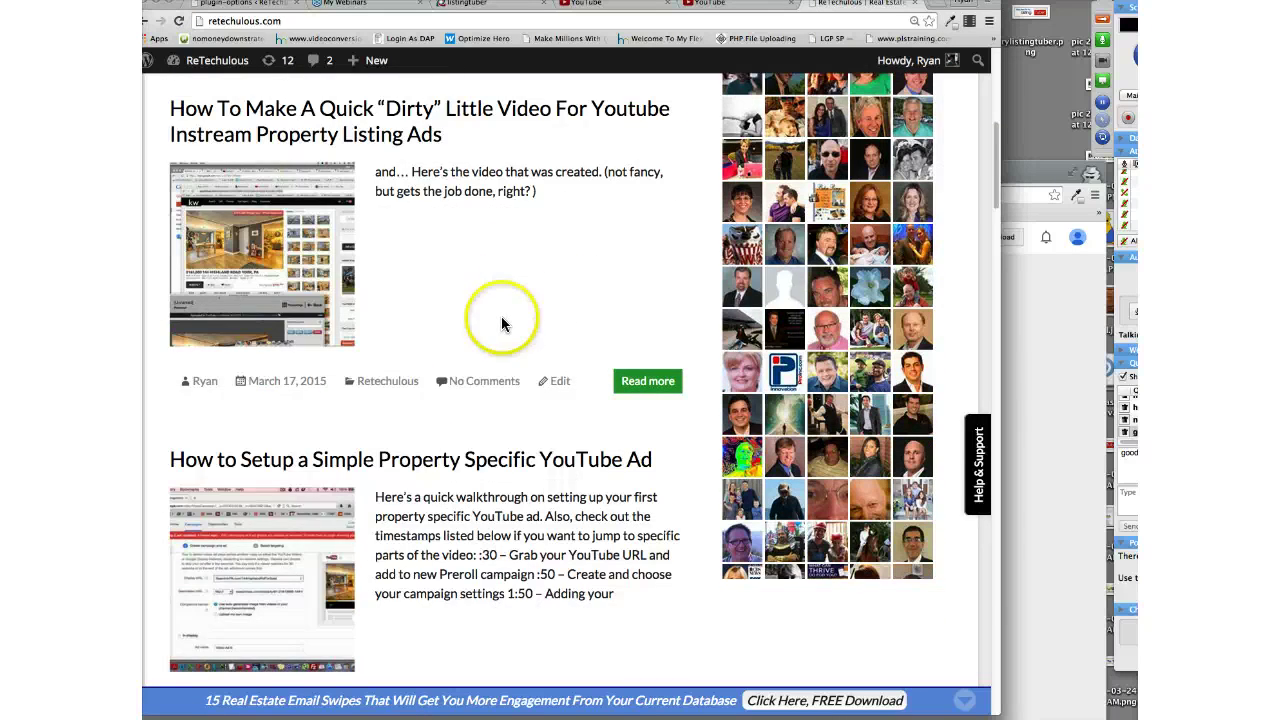
pyautogui.scroll(-4, 501, 316)
pyautogui.scroll(13, 500, 323)
pyautogui.scroll(-11, 503, 325)
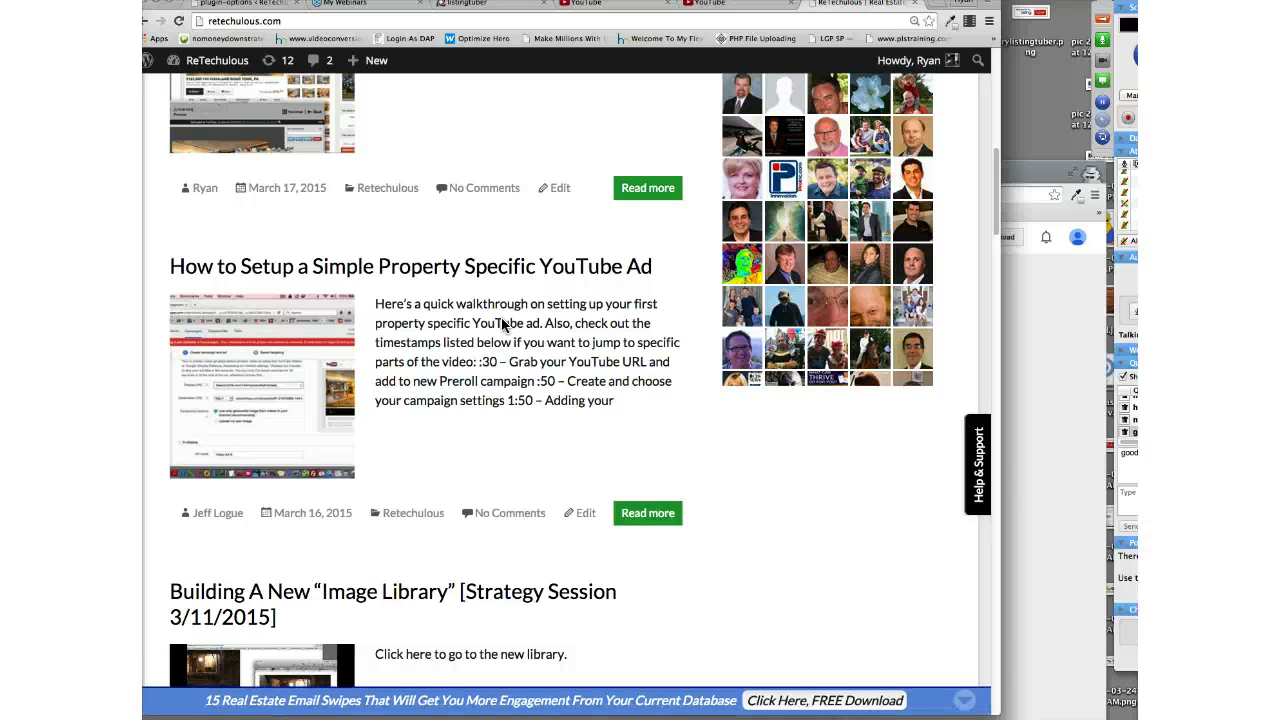
pyautogui.scroll(15, 777, 414)
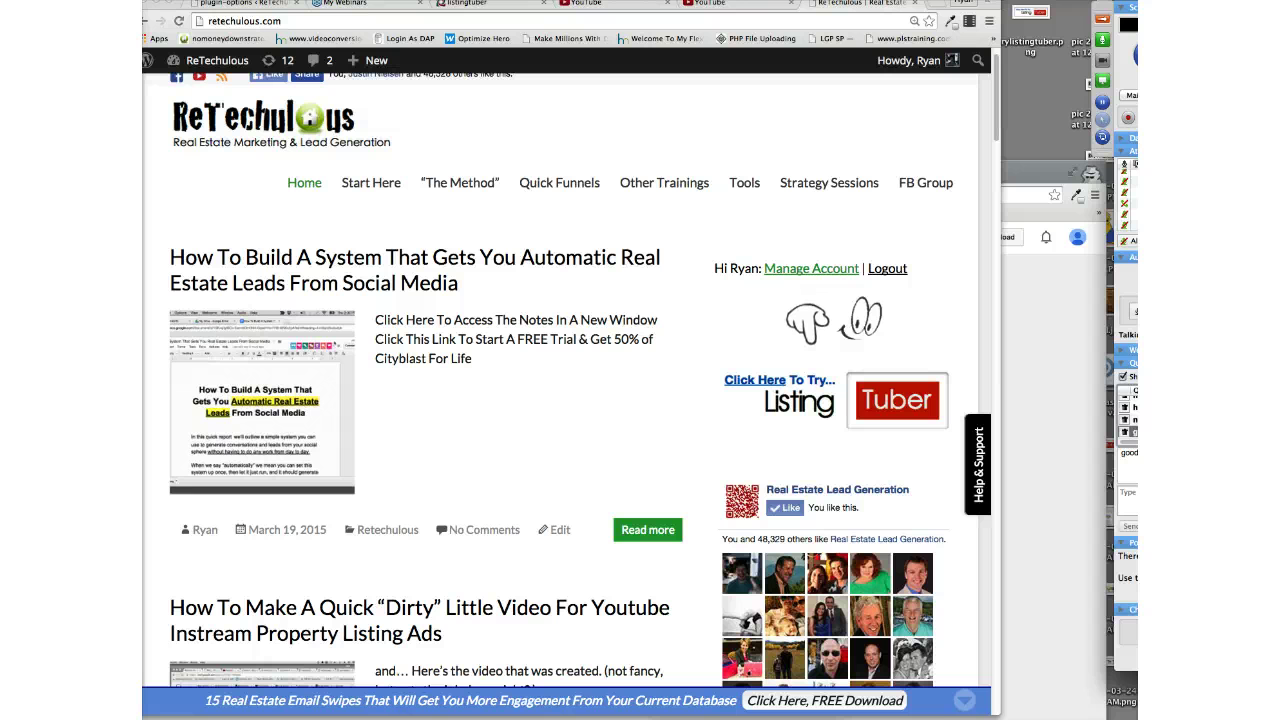
pyautogui.click(610, 229)
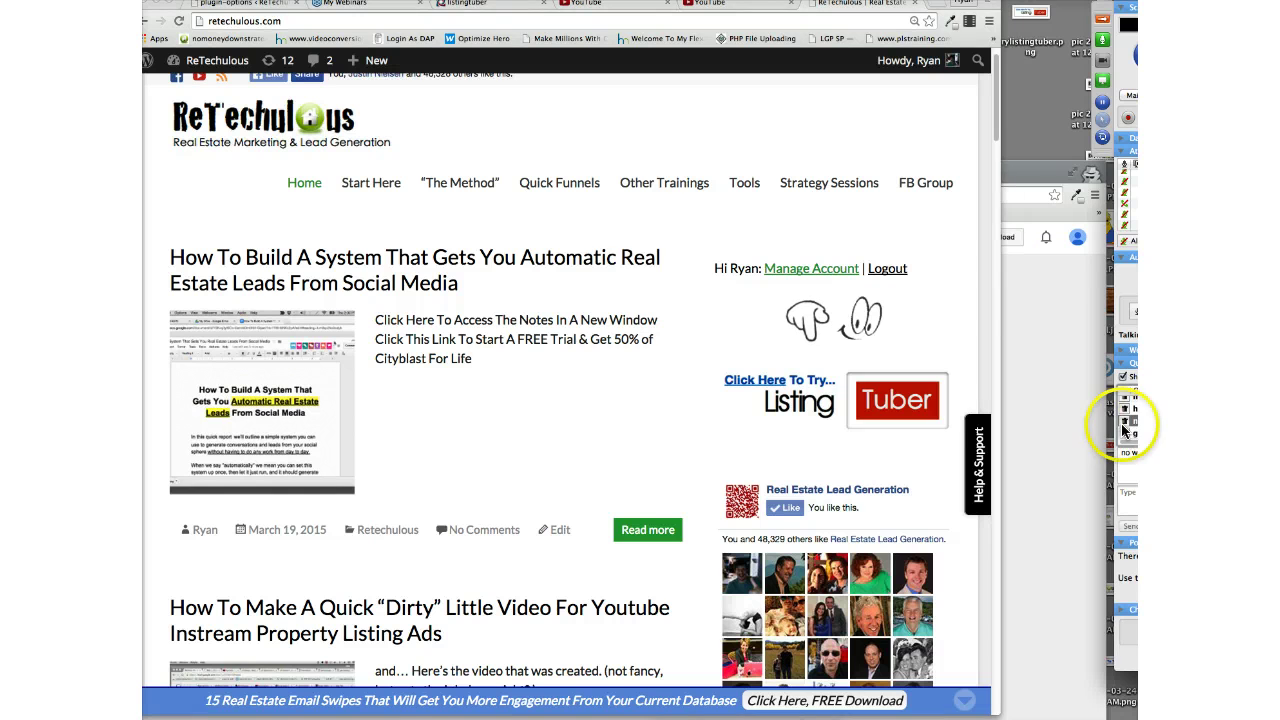
pyautogui.click(621, 232)
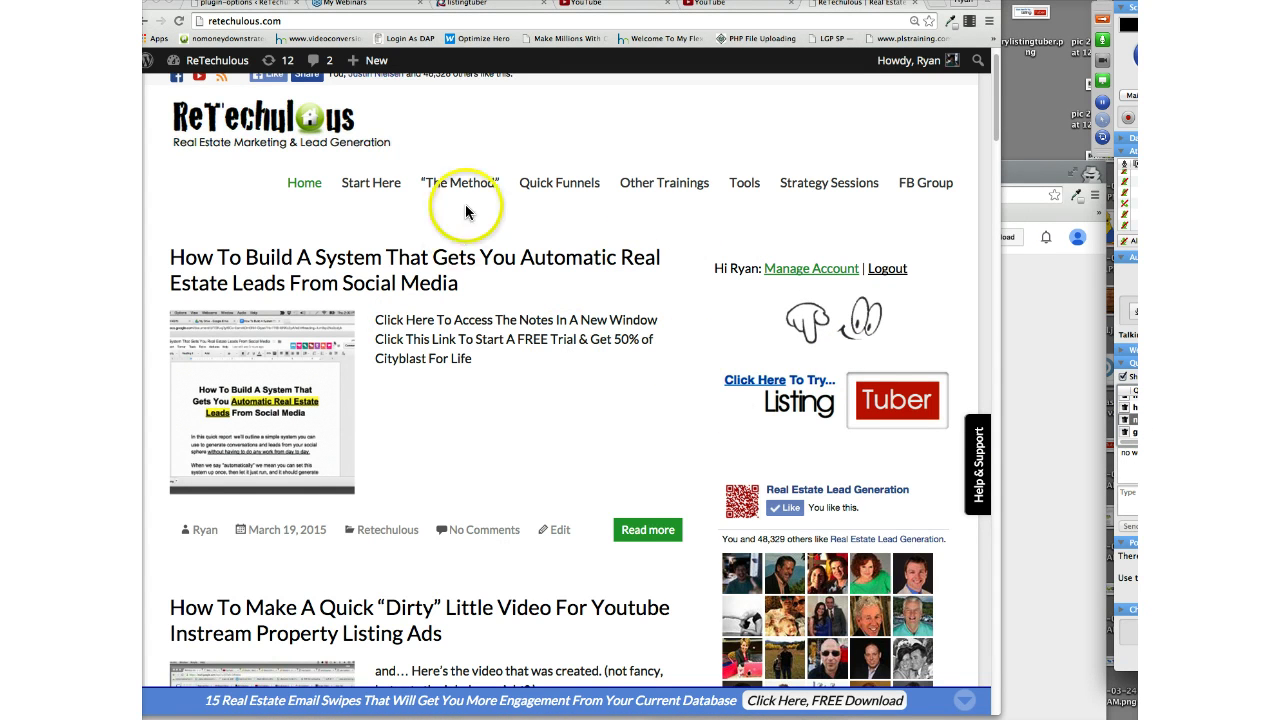
# - Enter fresyes.com as the web address and open the suggested Willow Bluff estate listing page
pyautogui.click(342, 20)
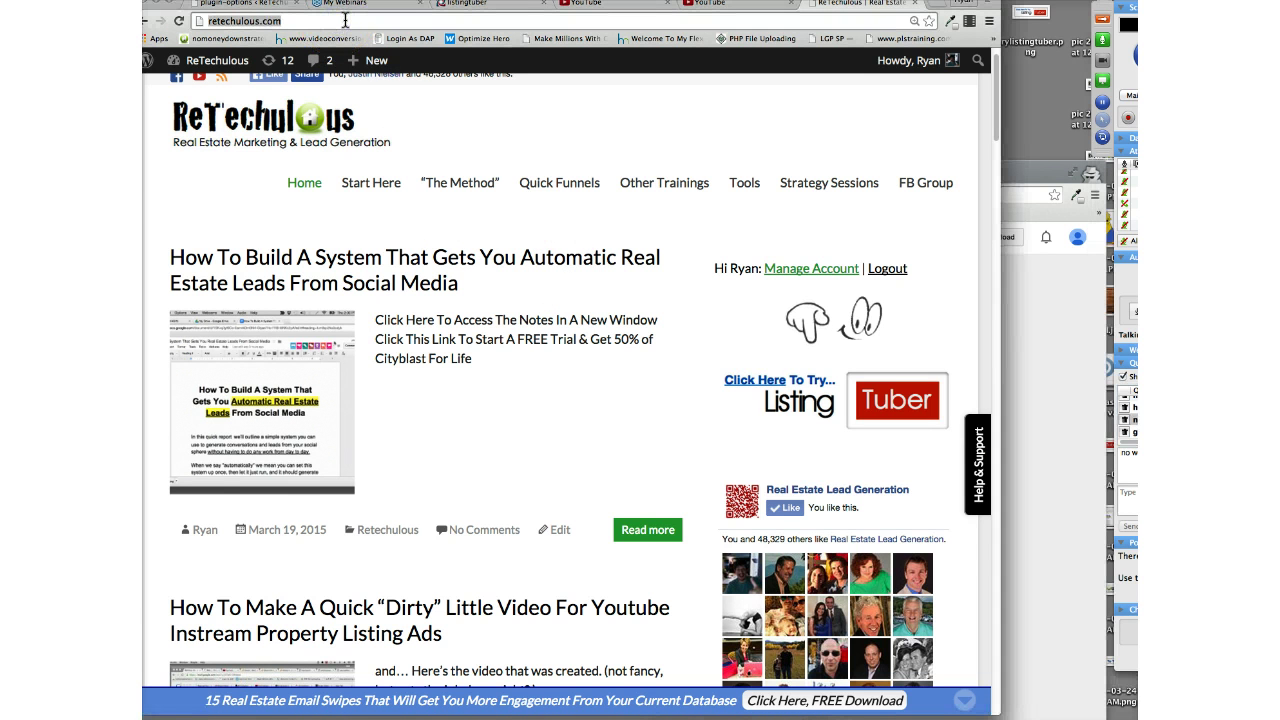
pyautogui.write('fresno')
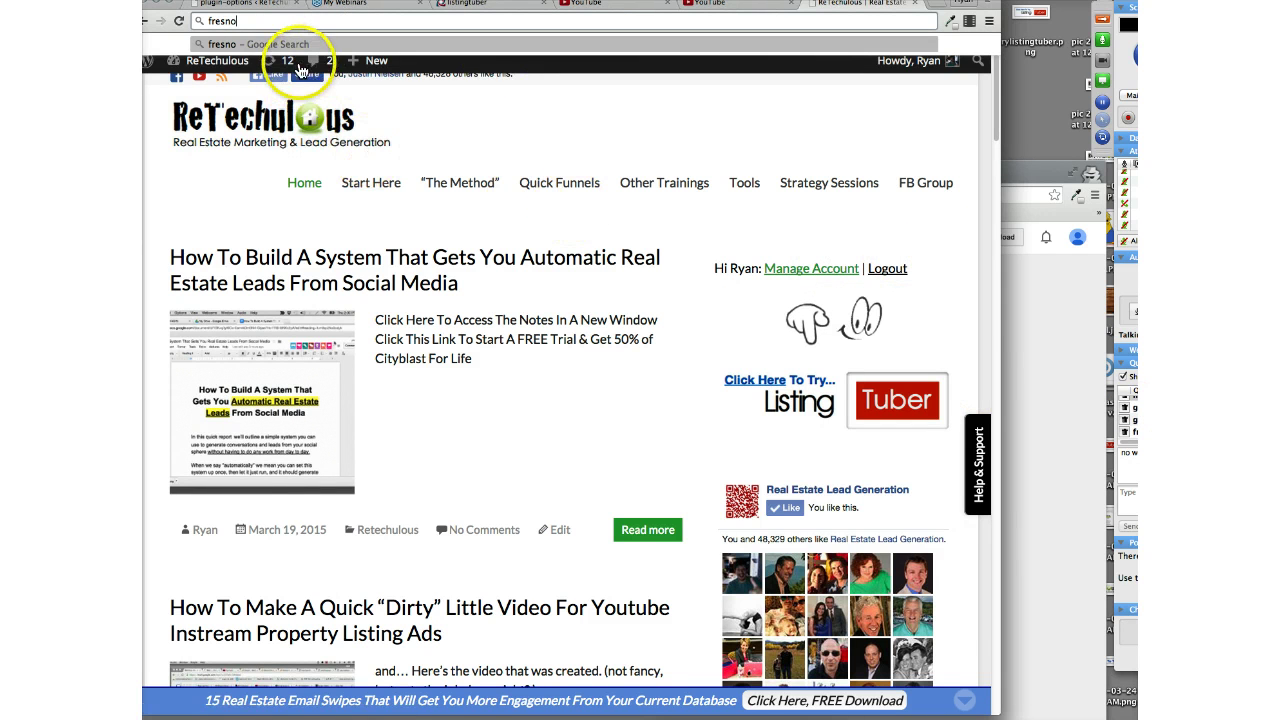
pyautogui.moveTo(247, 22); pyautogui.dragTo(225, 22)
pyautogui.write('yes')
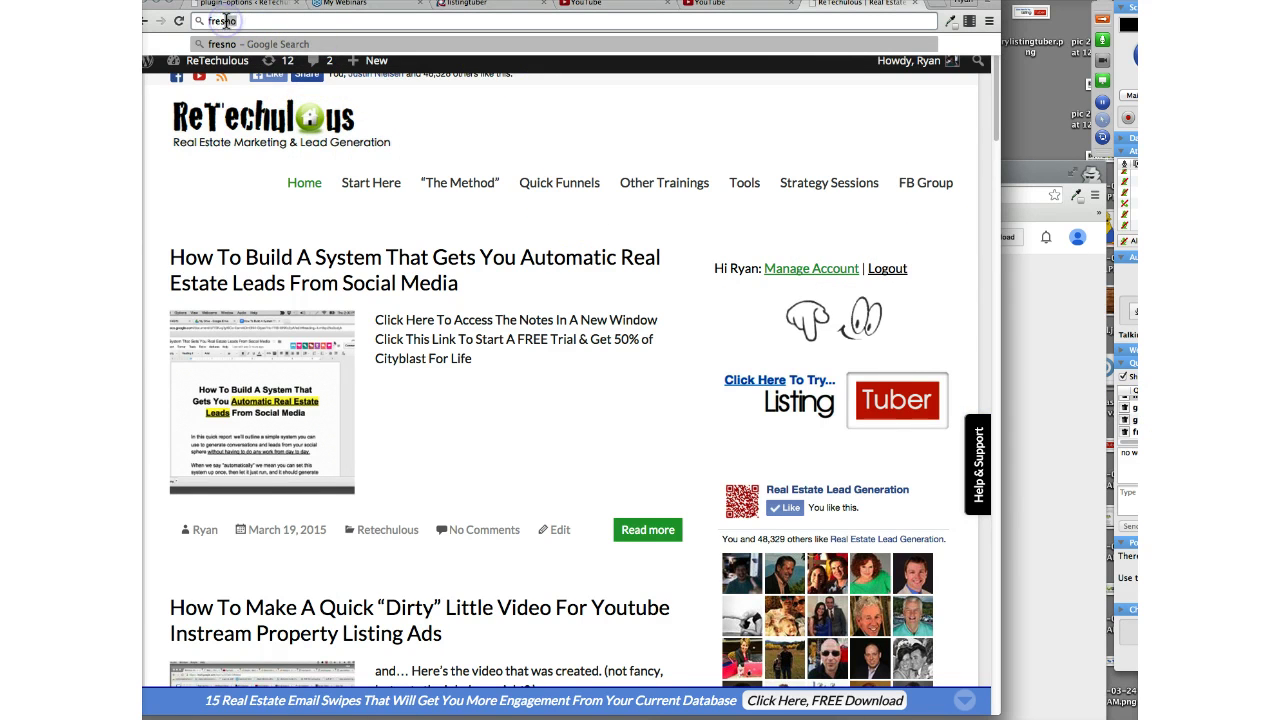
pyautogui.write('.com')
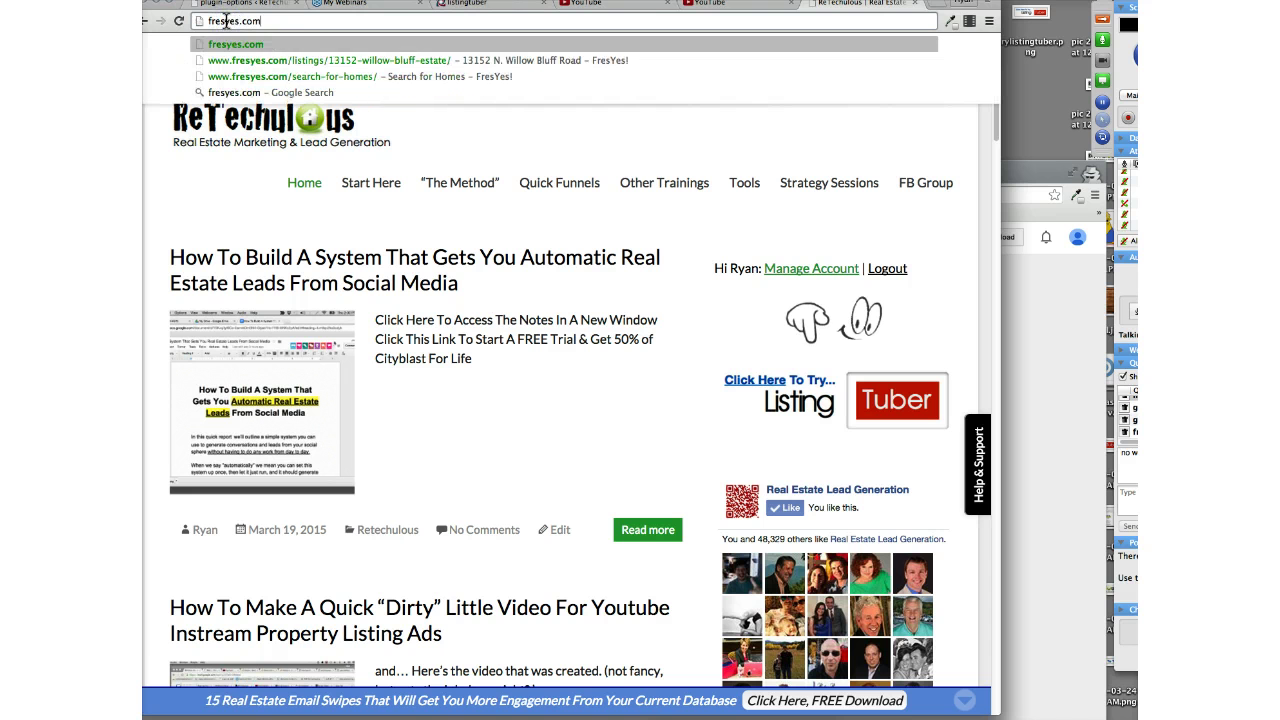
pyautogui.click(268, 60)
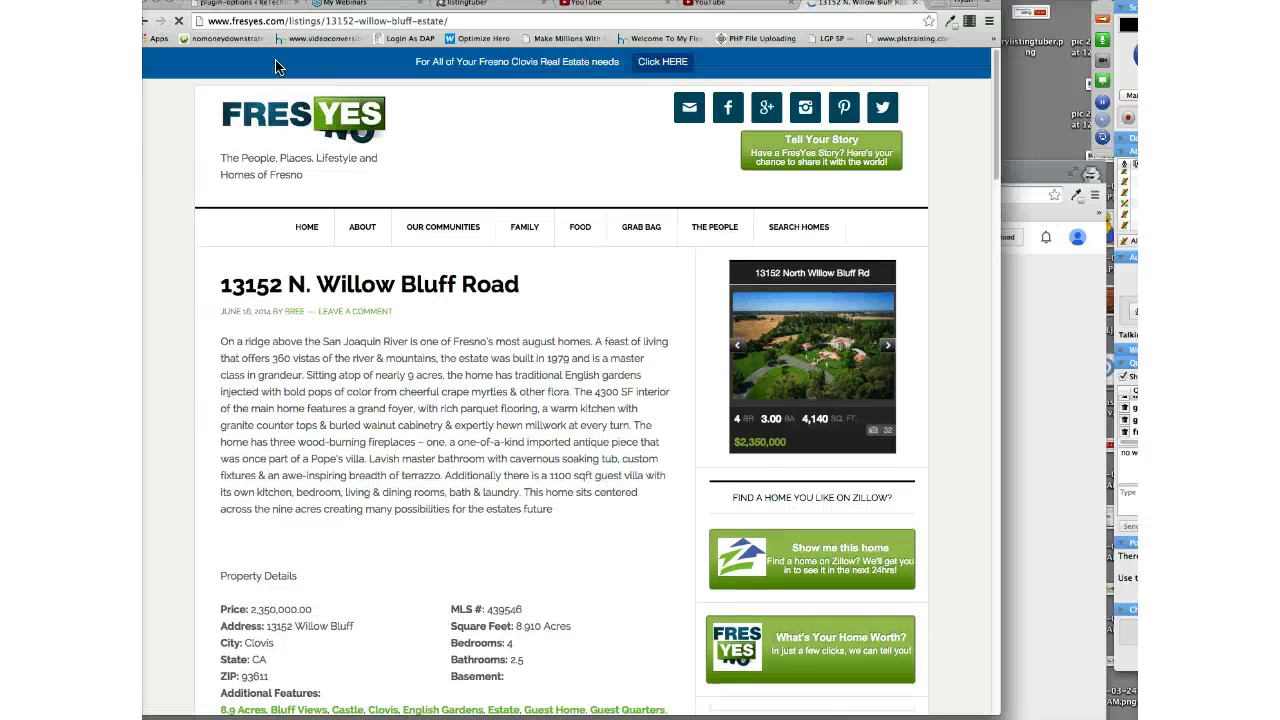
# - Follow the banner link for Fresno Clovis real estate needs, view the page for home sellers, and return to the listing
pyautogui.scroll(-3, 467, 383)
pyautogui.scroll(3, 150, 356)
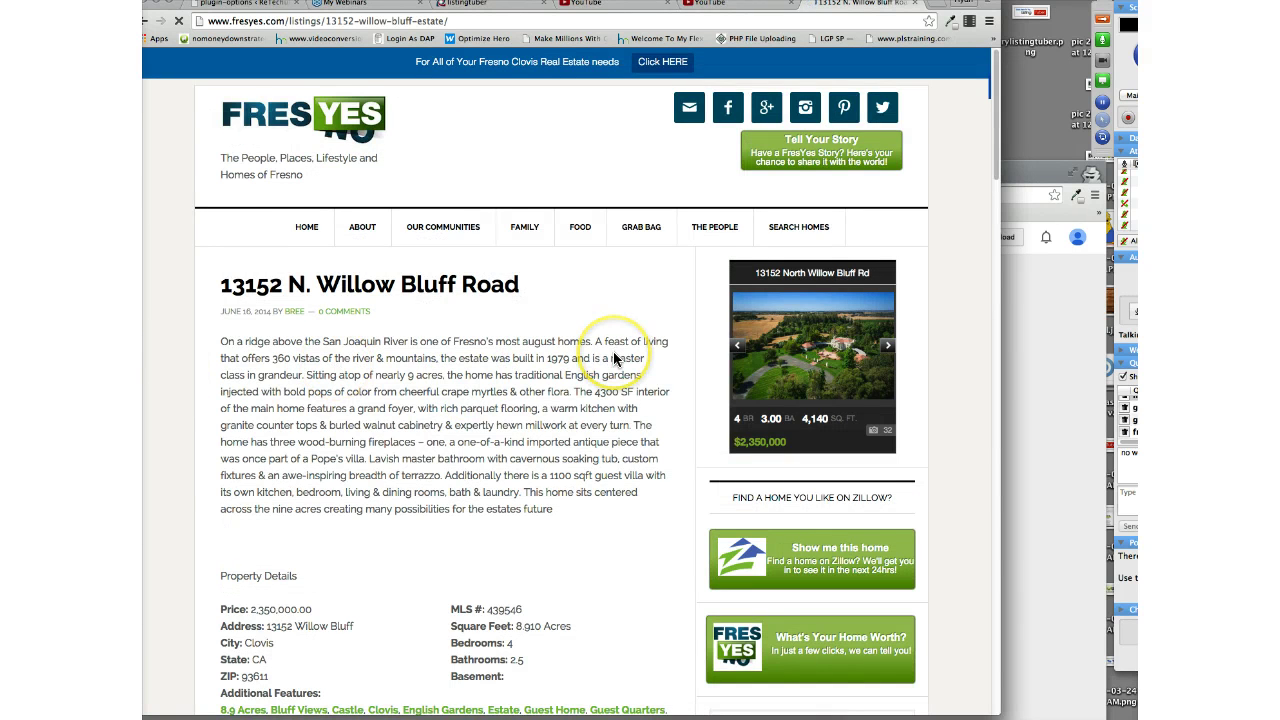
pyautogui.scroll(-3, 612, 350)
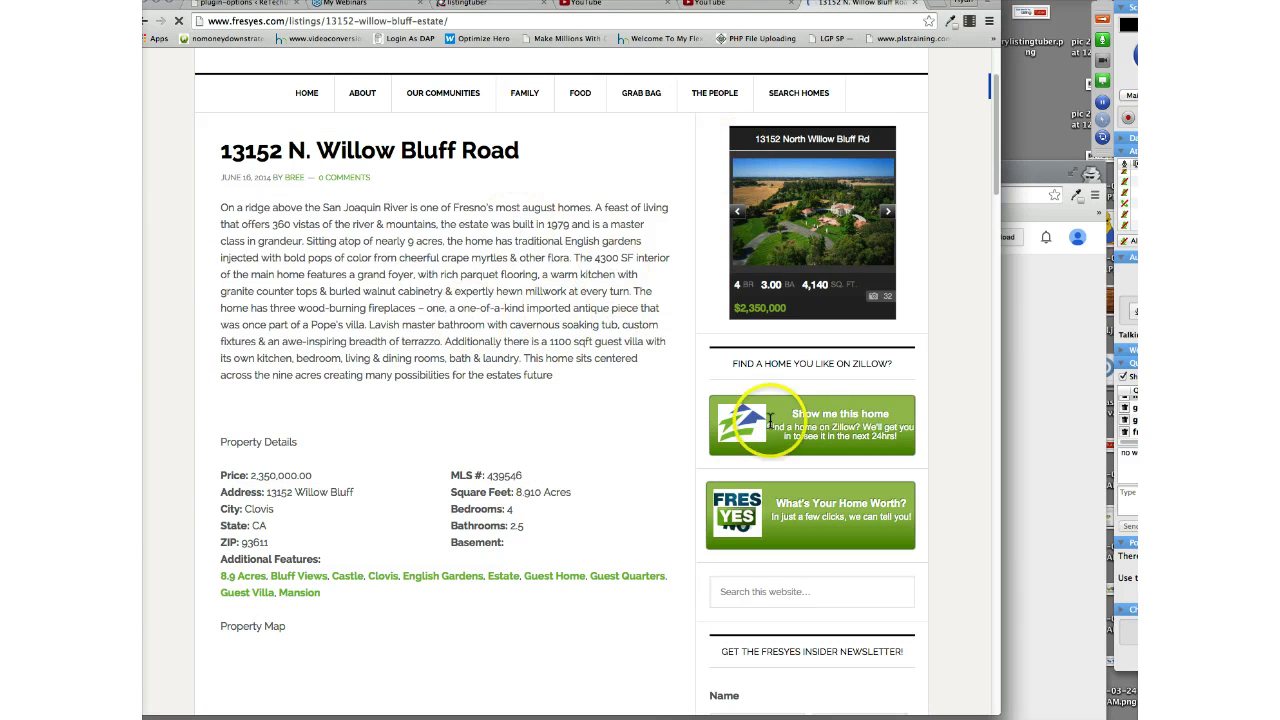
pyautogui.scroll(3, 352, 115)
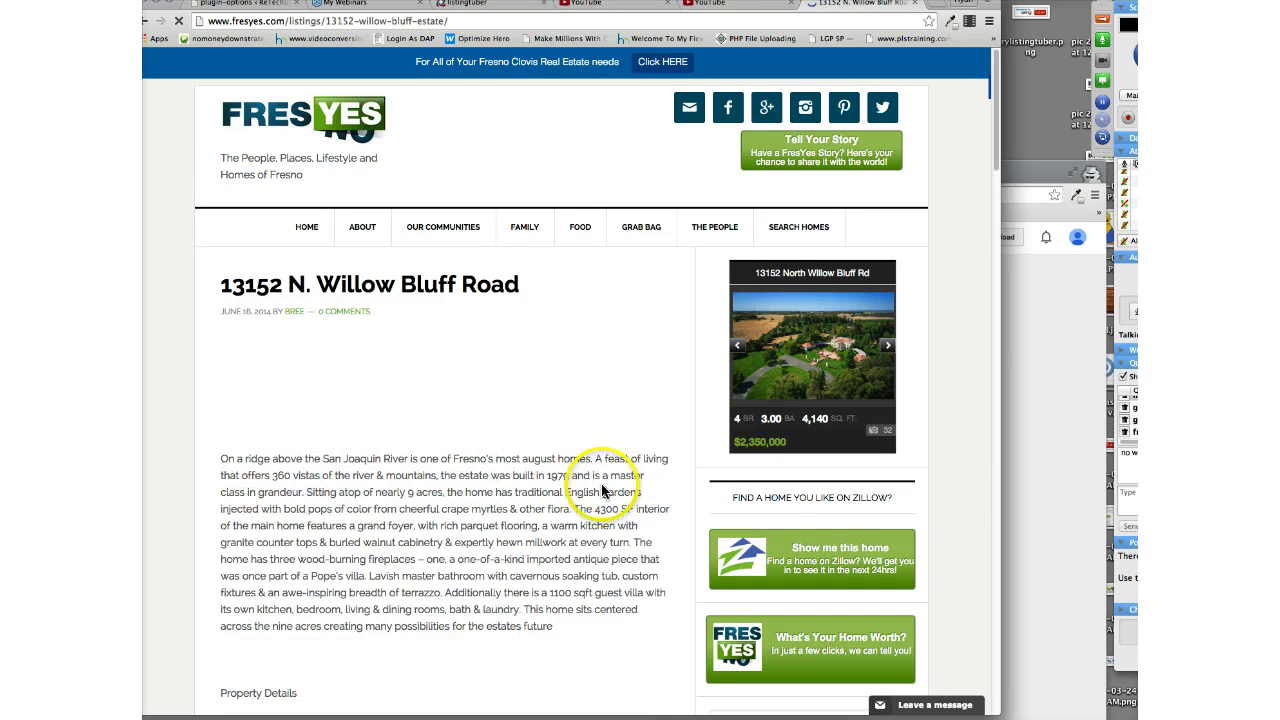
pyautogui.moveTo(414, 62); pyautogui.dragTo(626, 64)
pyautogui.click(678, 66)
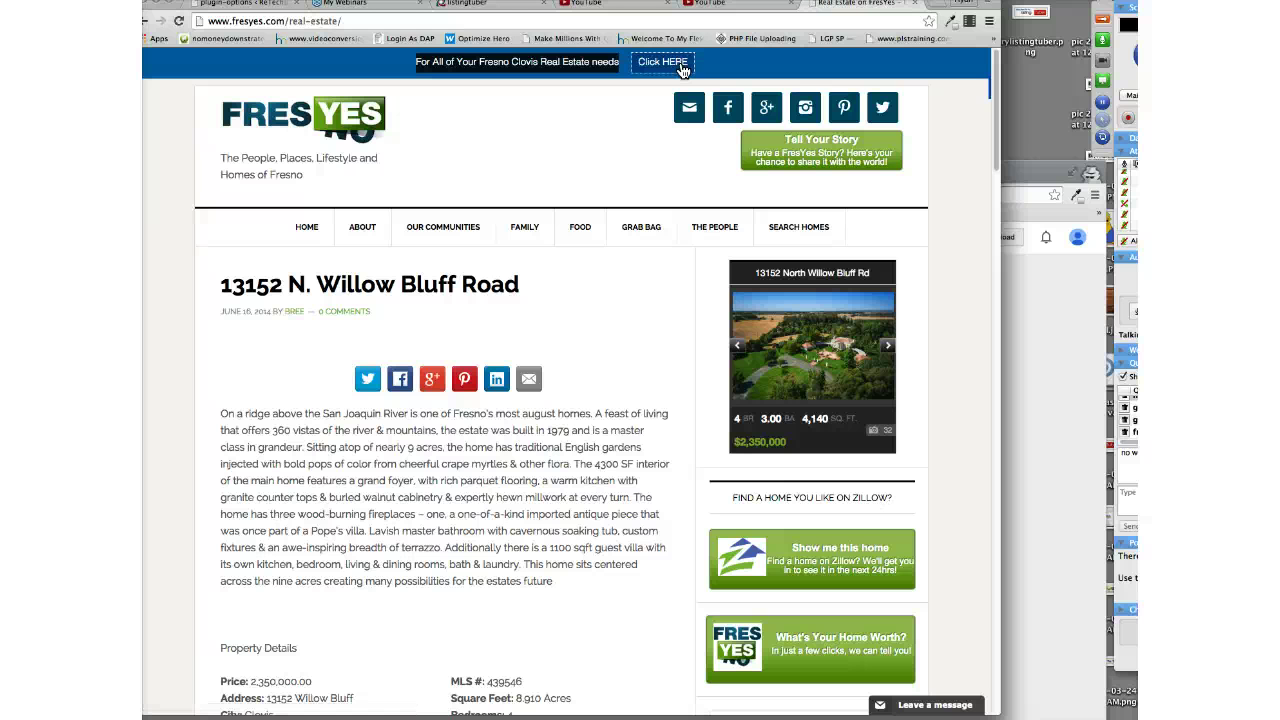
pyautogui.click(683, 70)
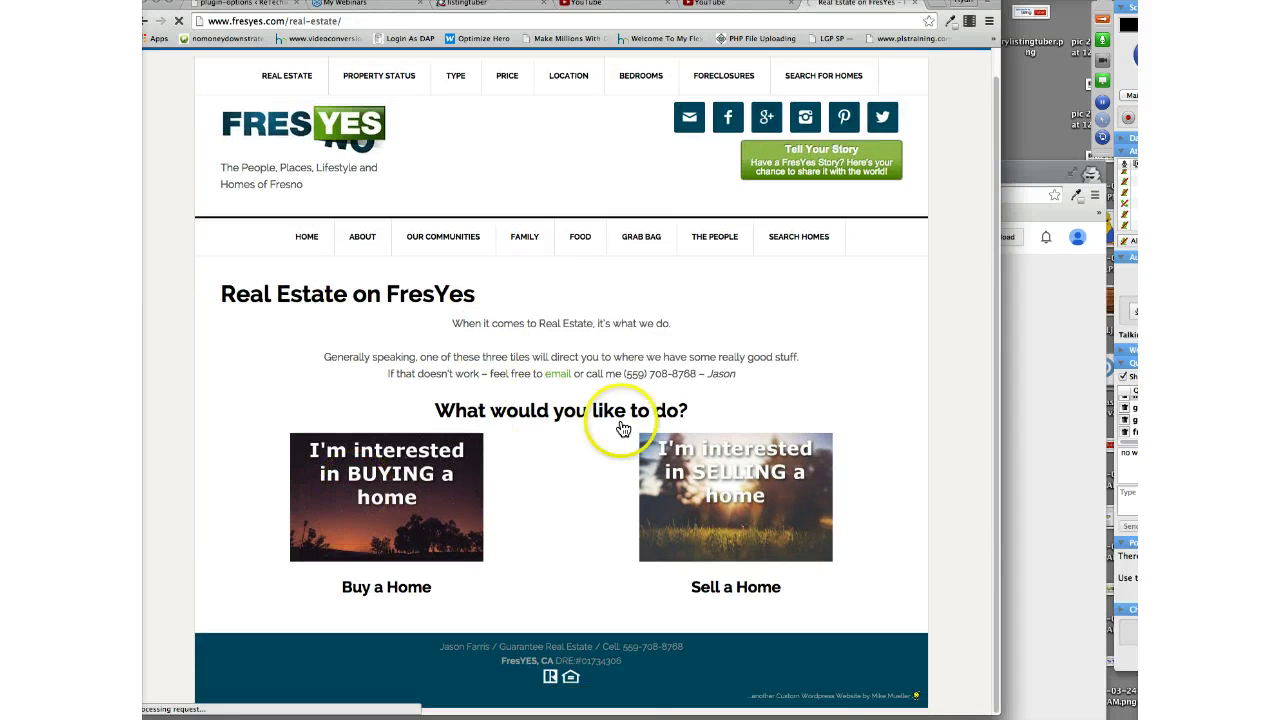
pyautogui.click(828, 508)
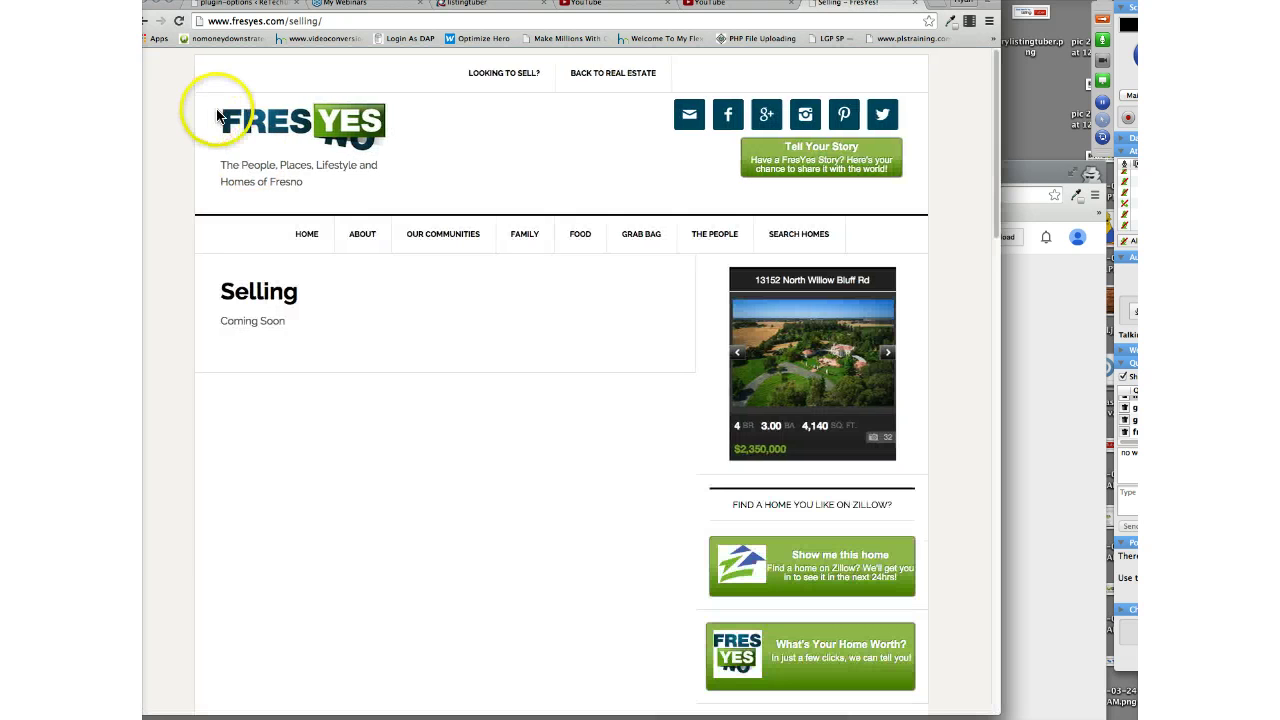
pyautogui.click(148, 22)
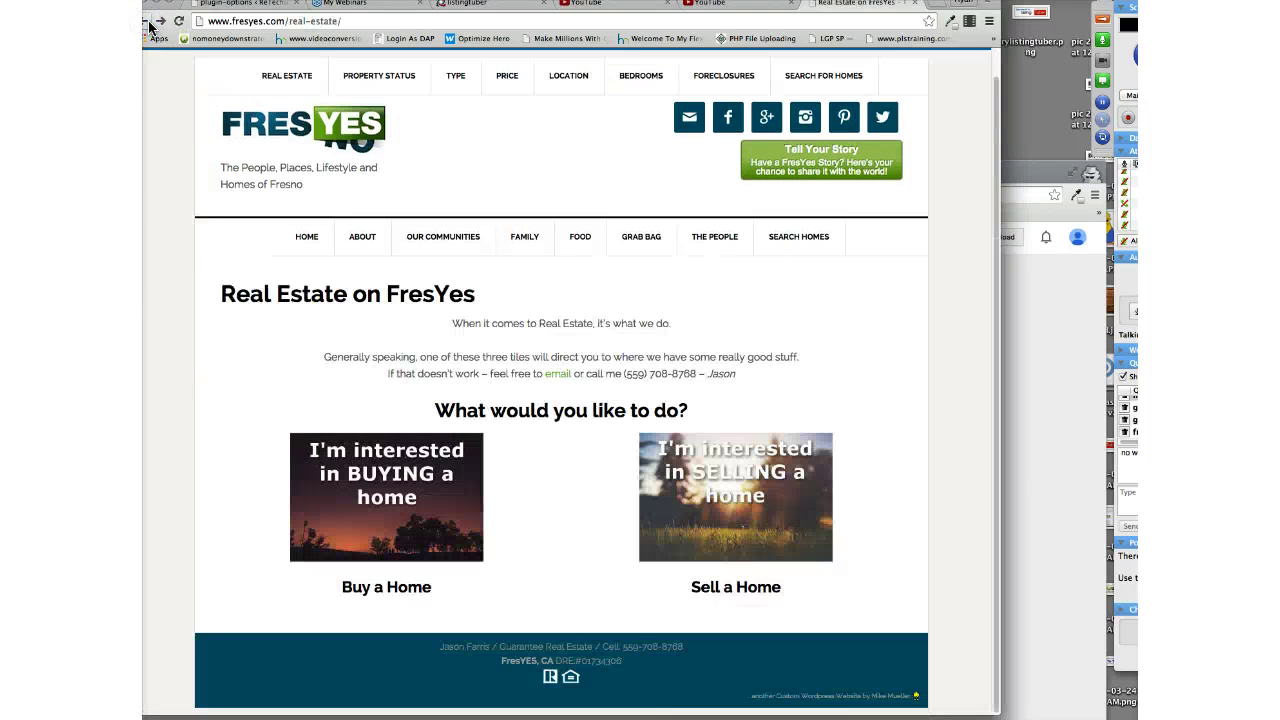
pyautogui.click(148, 22)
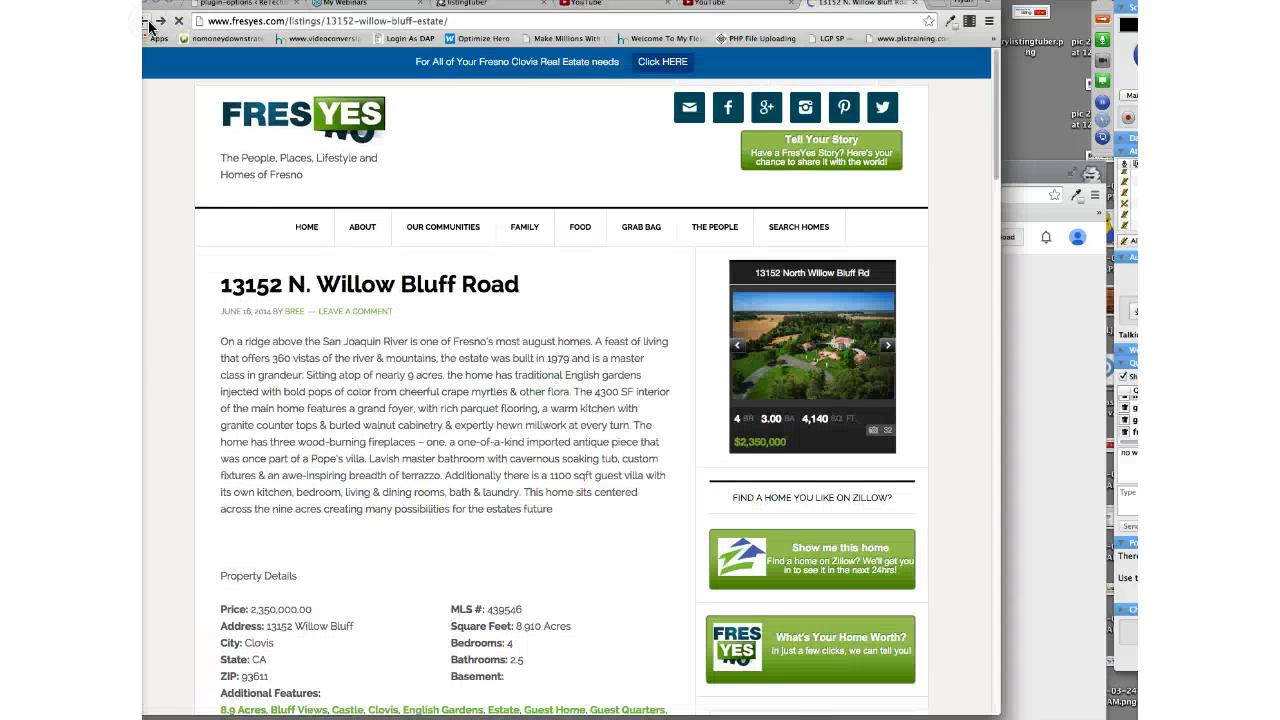
# - Examine the listing page's home-value offer, newsletter sign-up, property map, contact form and comment section
pyautogui.scroll(-1, 770, 630)
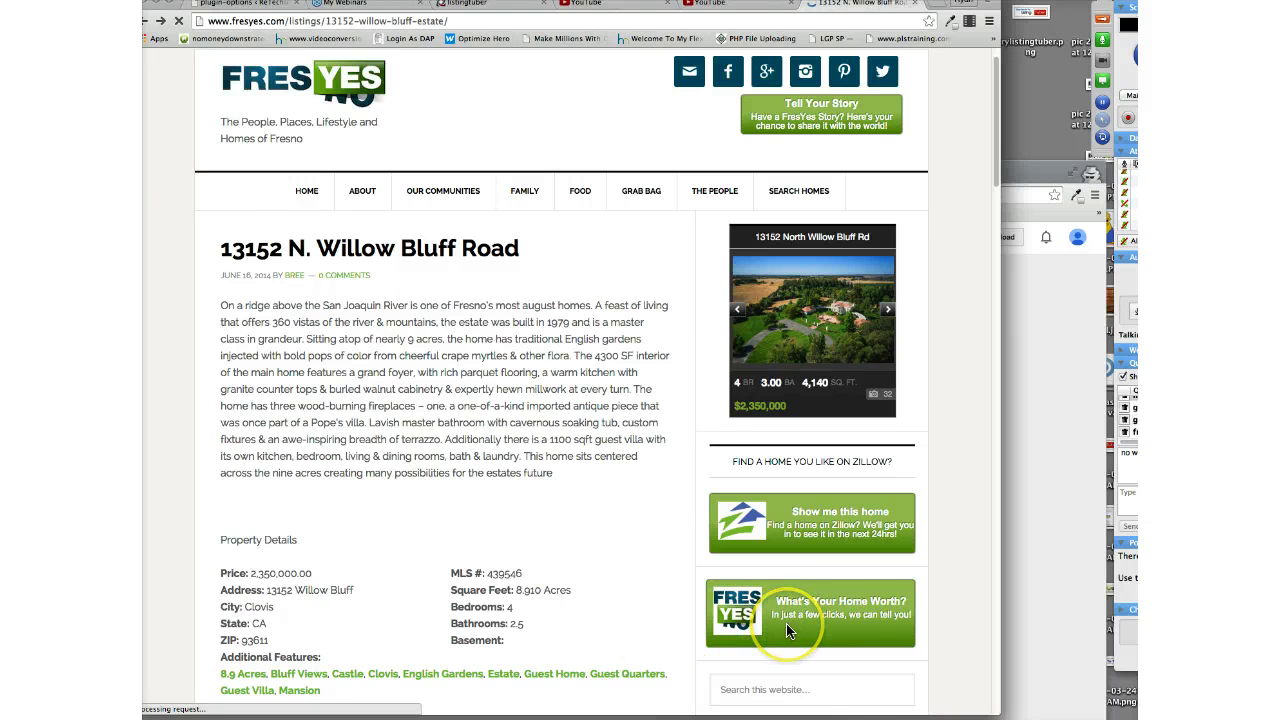
pyautogui.scroll(-5, 500, 495)
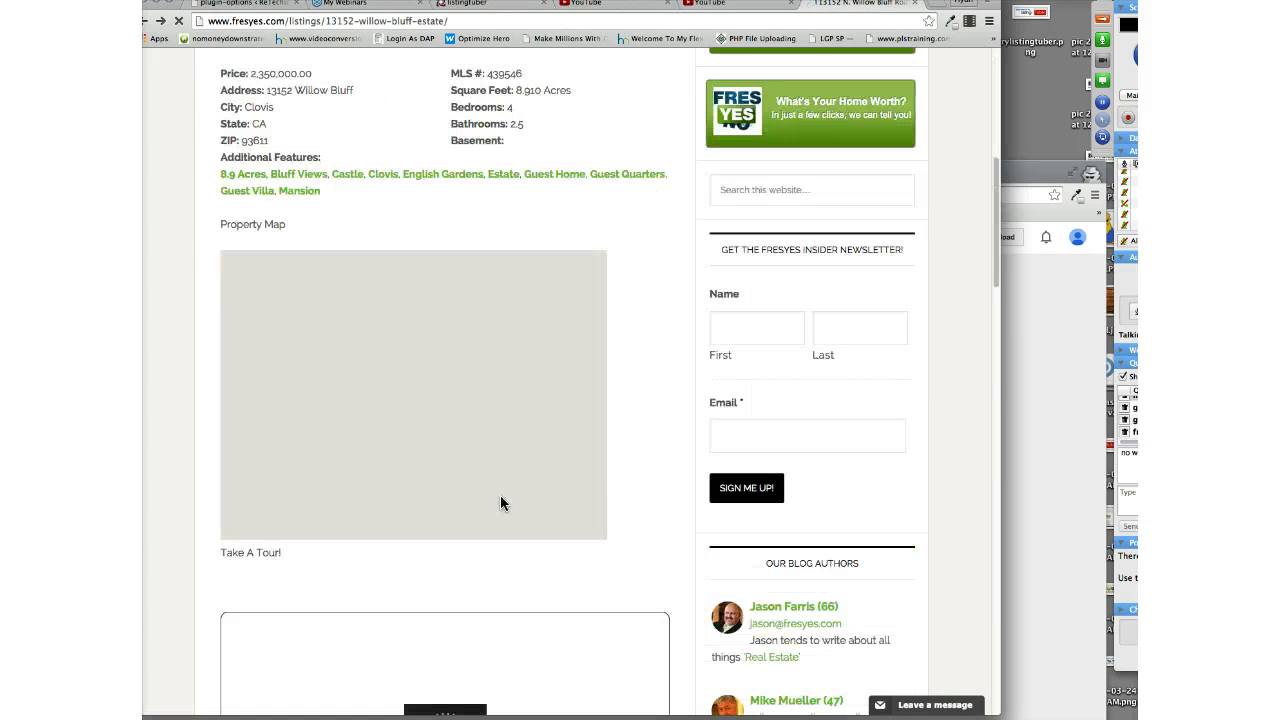
pyautogui.click(674, 428)
pyautogui.scroll(-15, 674, 428)
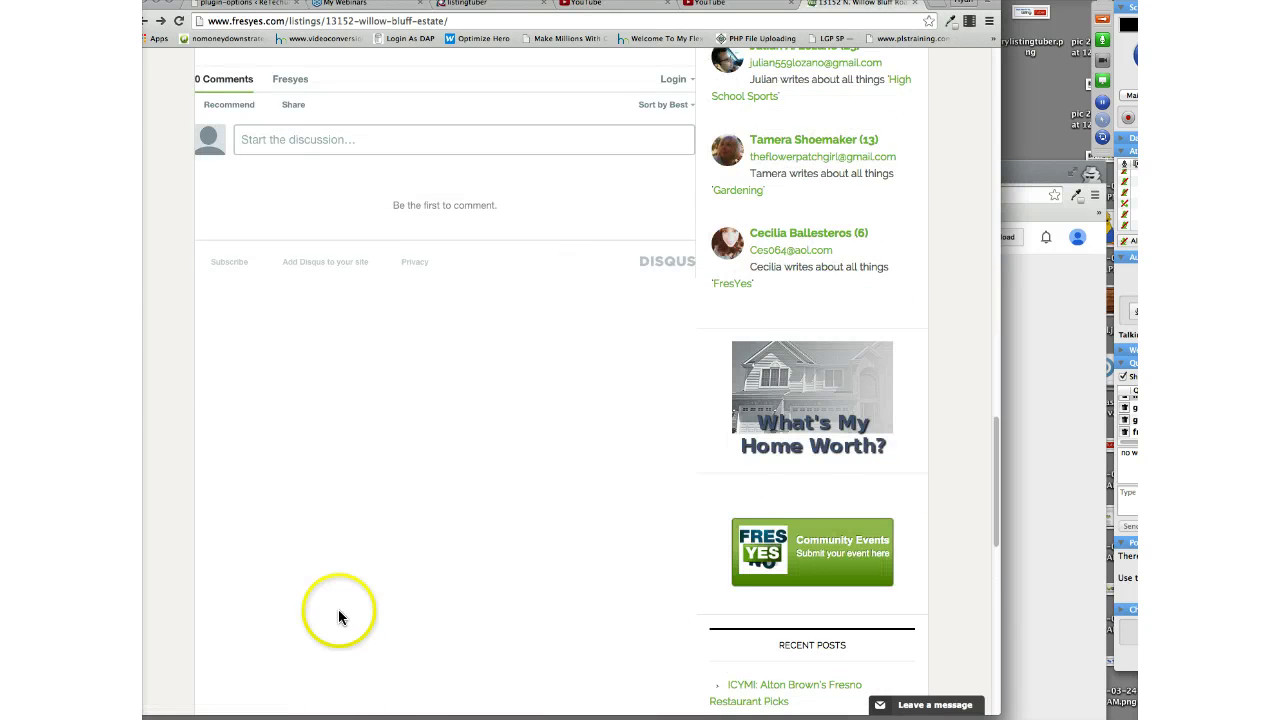
pyautogui.scroll(6, 543, 445)
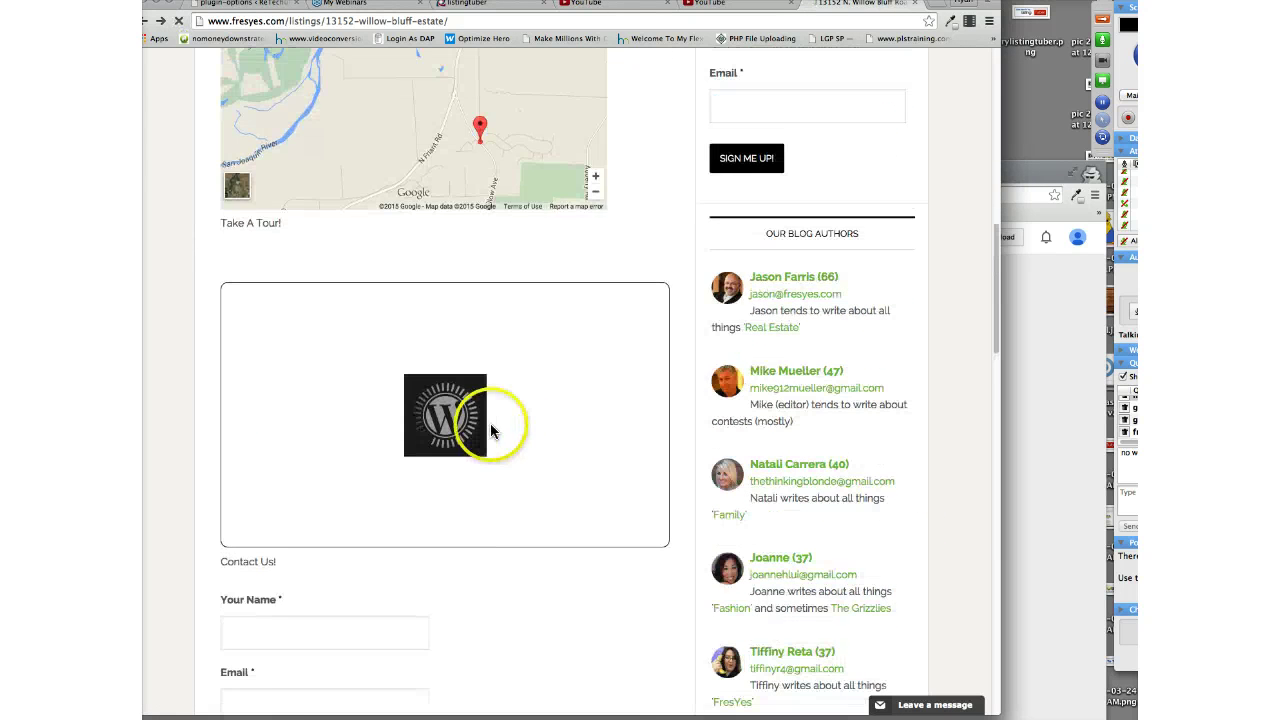
pyautogui.scroll(2, 489, 425)
pyautogui.scroll(4, 569, 455)
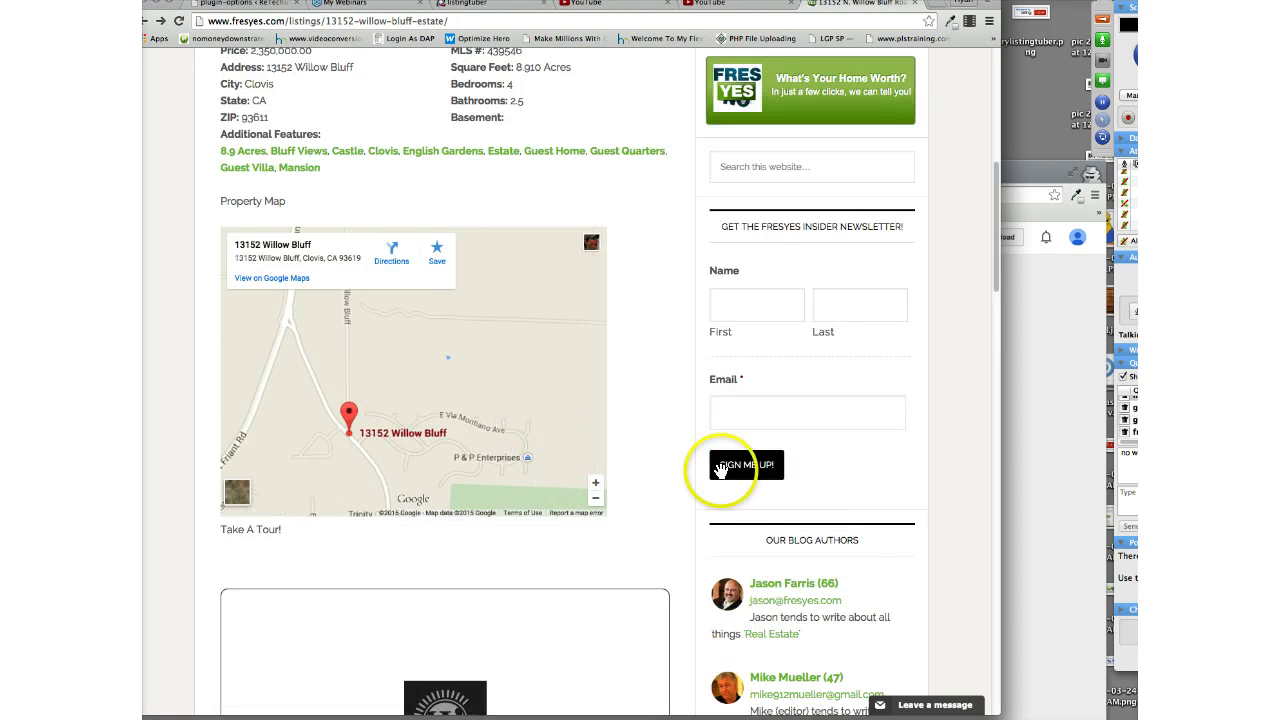
pyautogui.scroll(-10, 723, 486)
pyautogui.scroll(-3, 508, 537)
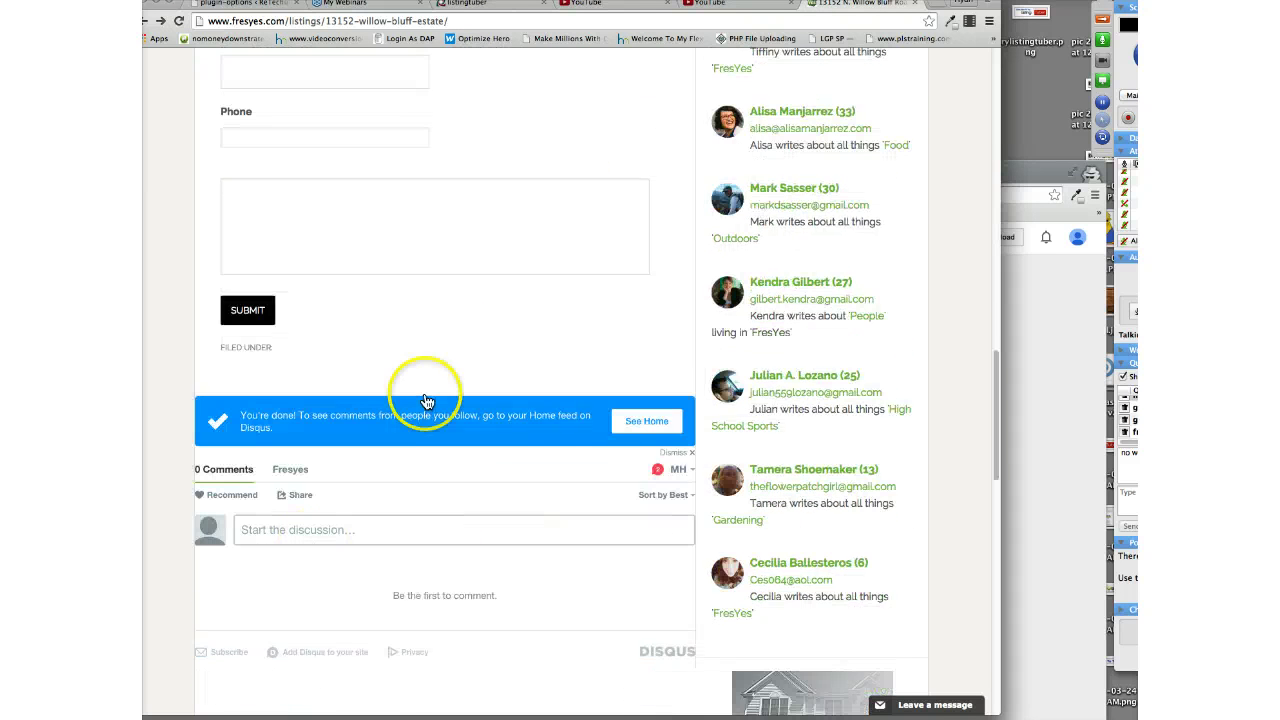
pyautogui.scroll(-3, 463, 560)
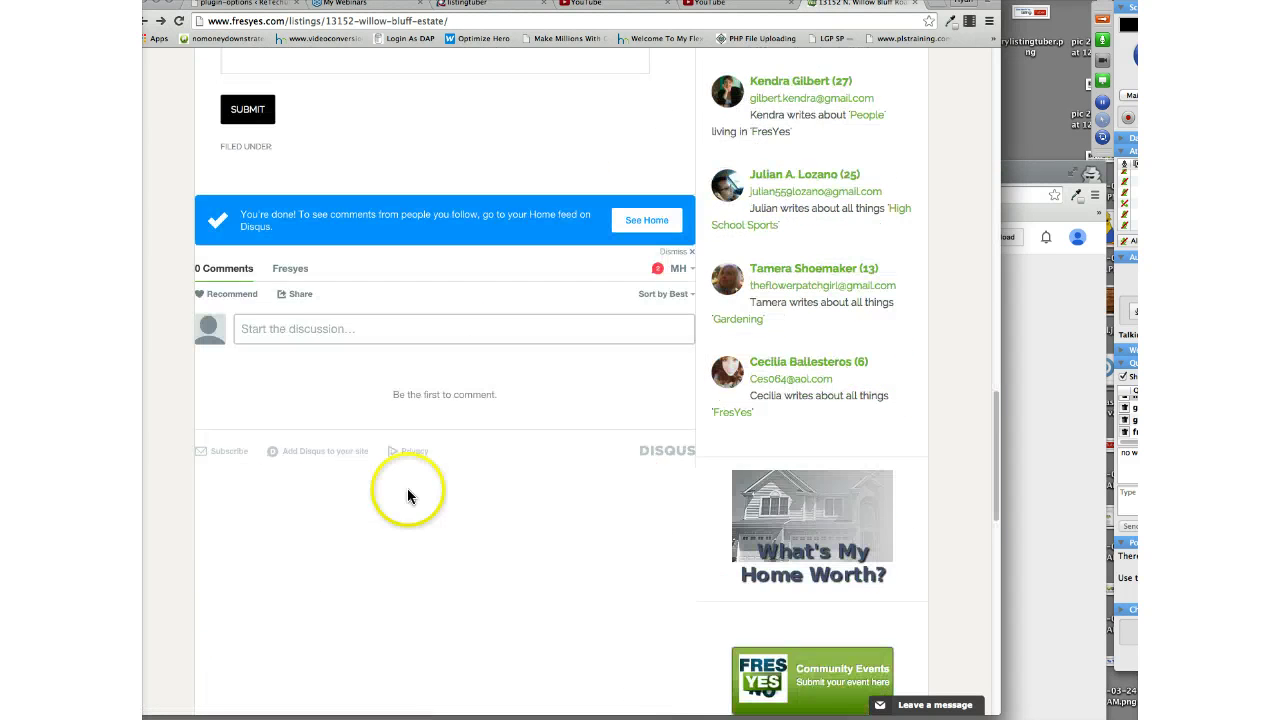
pyautogui.scroll(3, 314, 394)
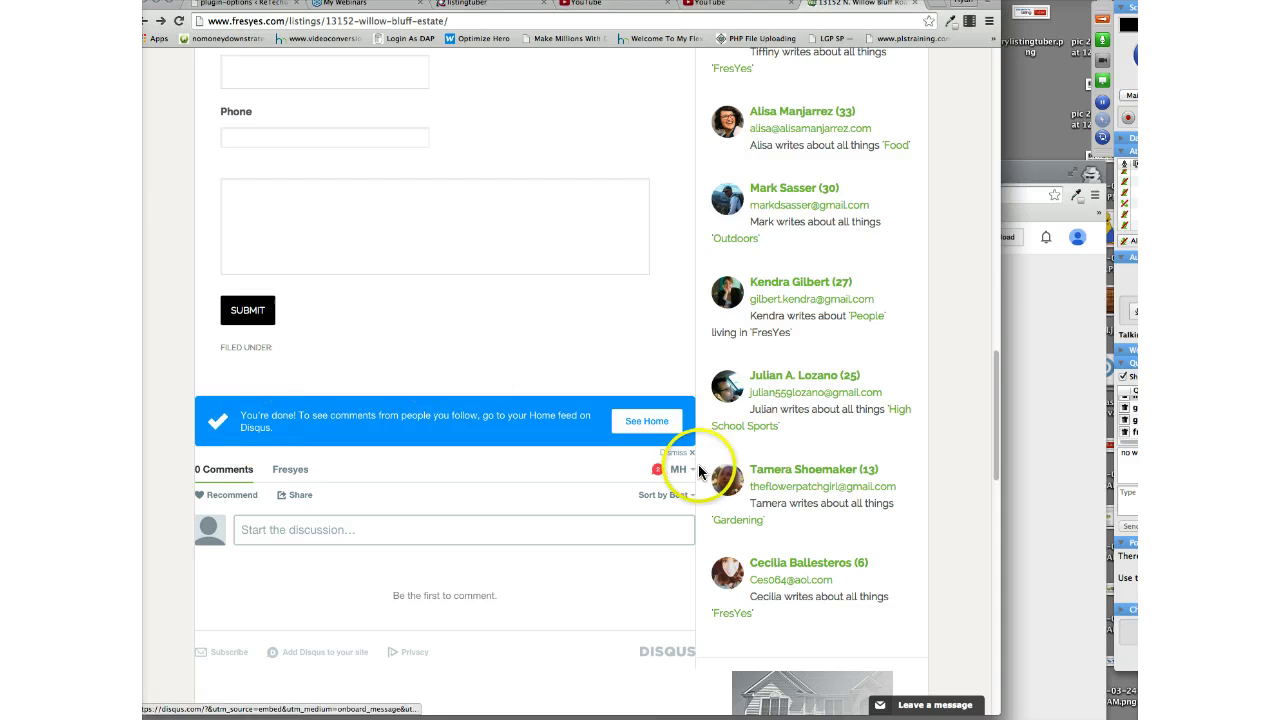
pyautogui.scroll(10, 519, 400)
pyautogui.doubleClick(509, 402)
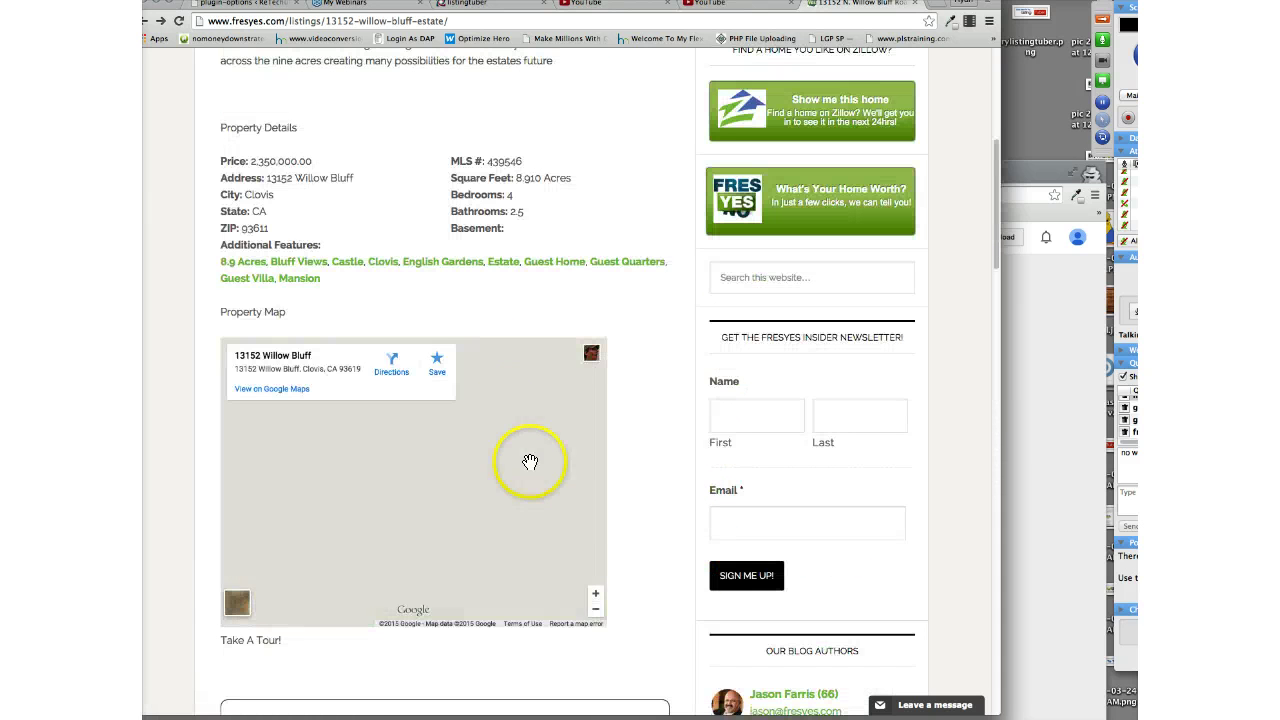
# - Examine the Willow Bluff listing page's description, property details, map, photo tour and sidebar sections, returning to the page header
pyautogui.scroll(-3, 874, 386)
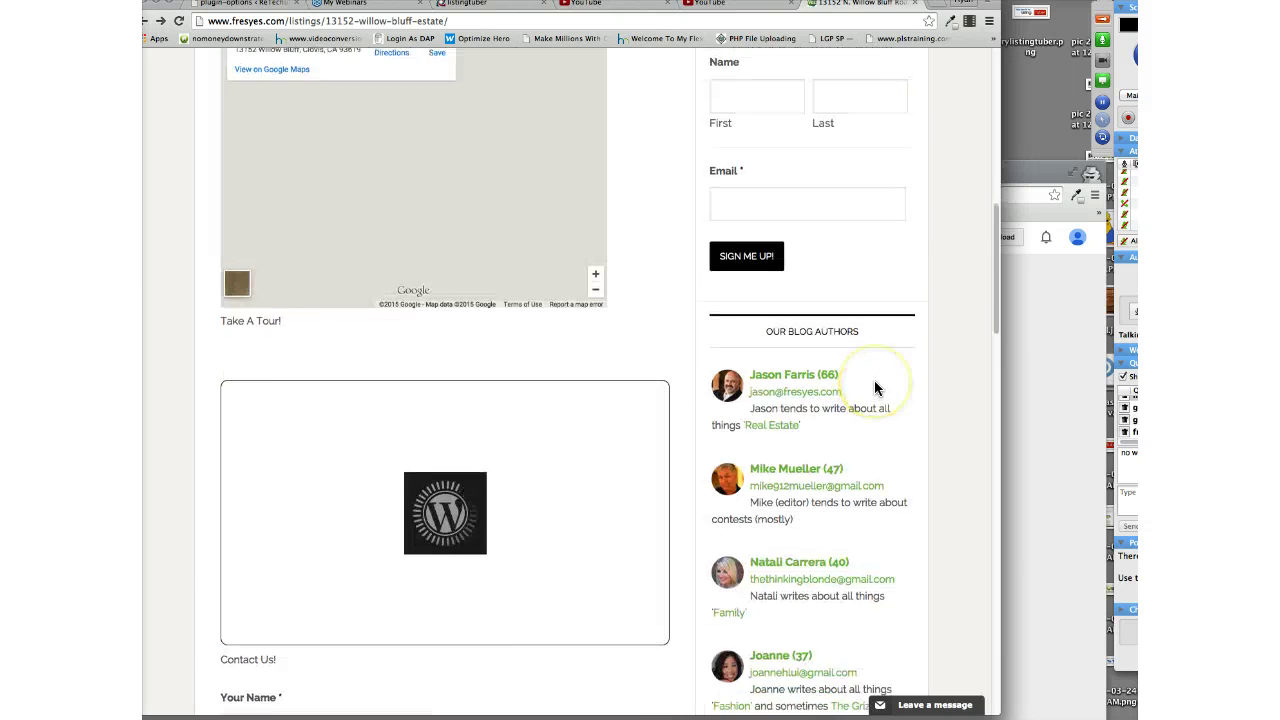
pyautogui.scroll(8, 600, 388)
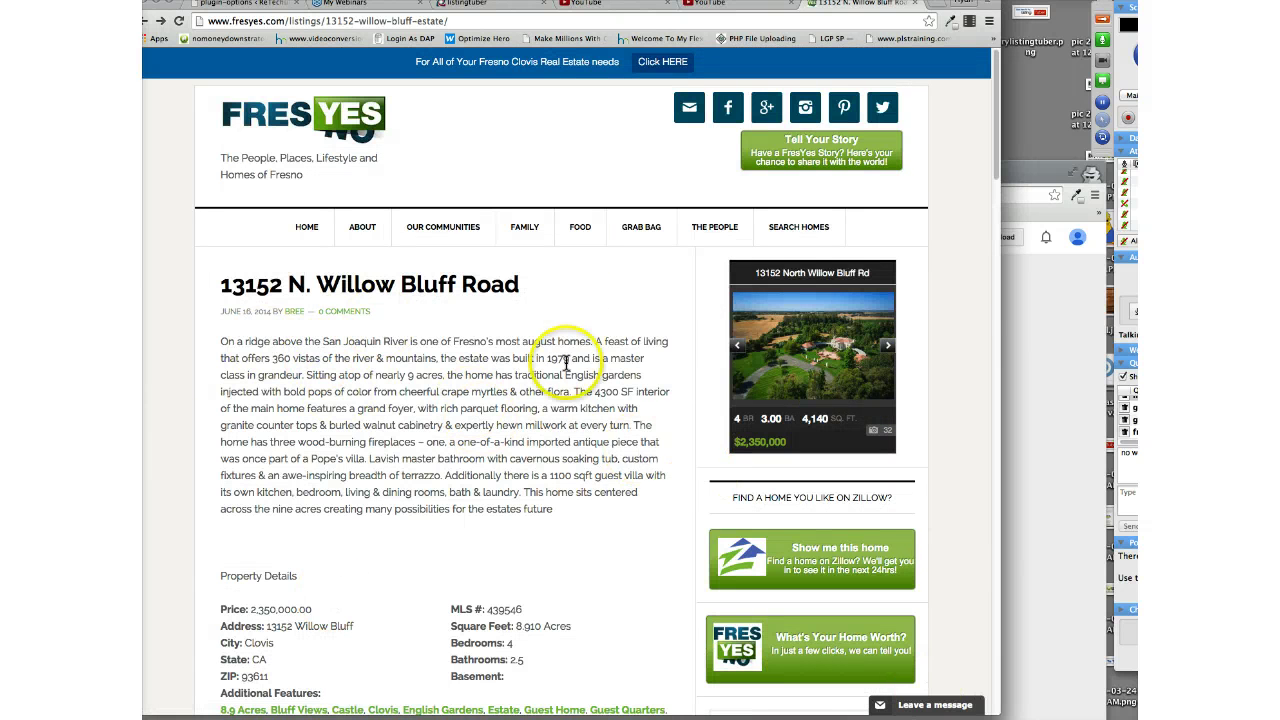
pyautogui.scroll(-1, 445, 455)
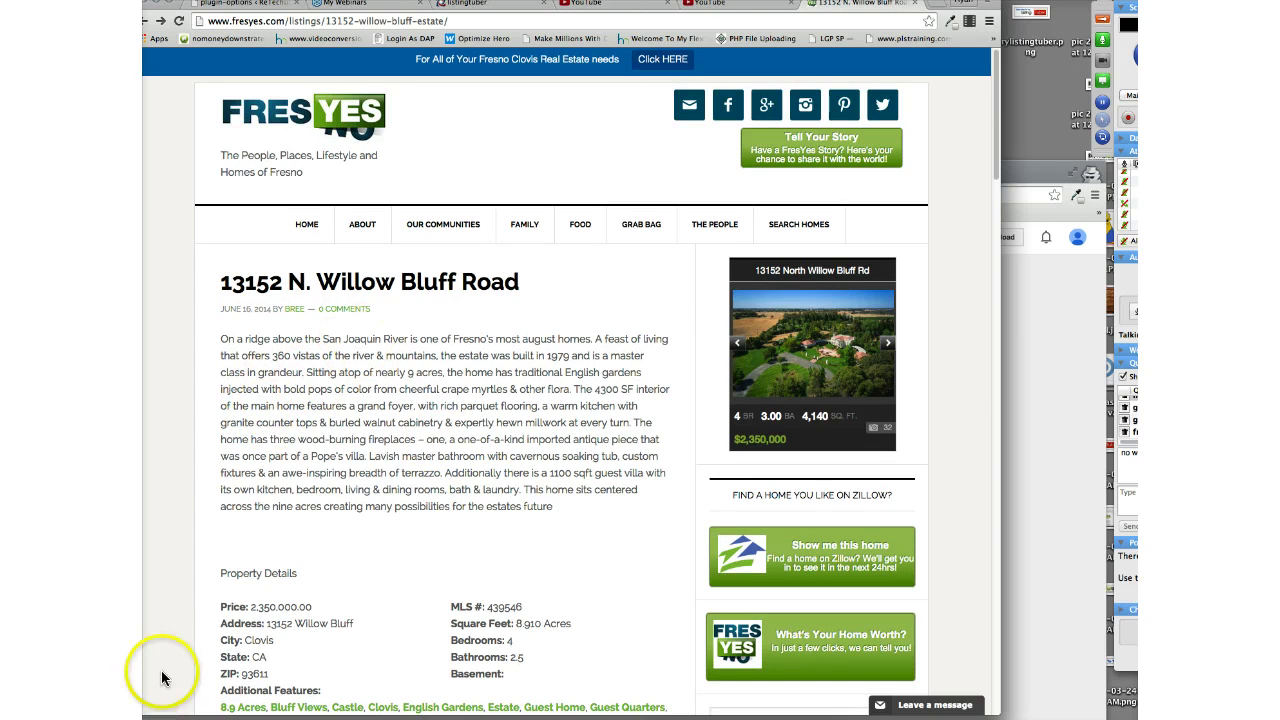
pyautogui.scroll(-3, 210, 640)
pyautogui.scroll(-5, 390, 285)
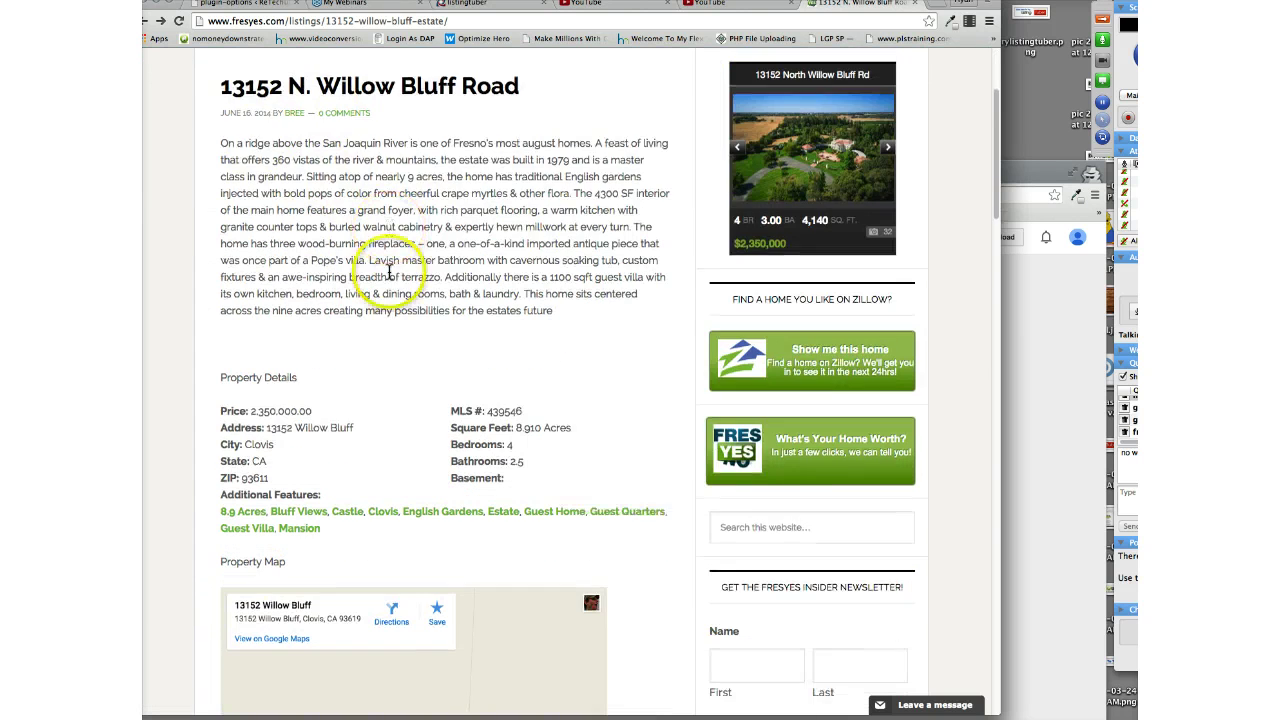
pyautogui.scroll(-5, 662, 303)
pyautogui.scroll(-5, 662, 303)
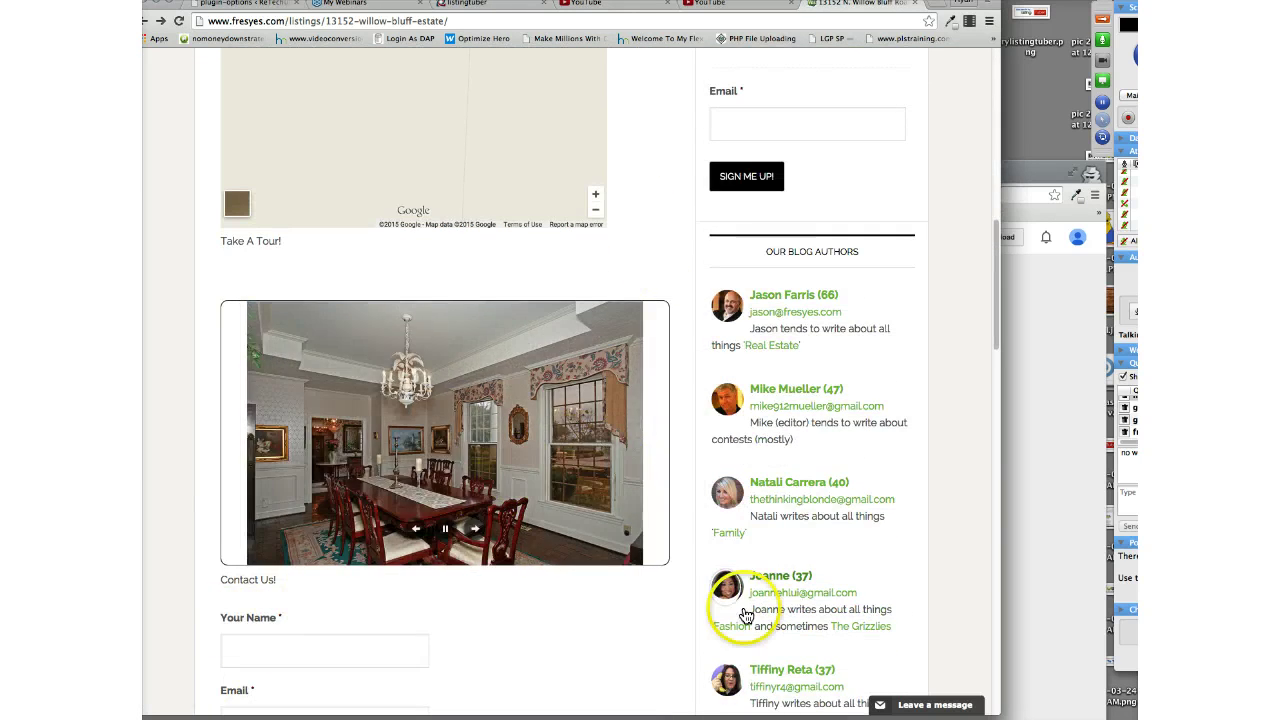
pyautogui.scroll(-2, 700, 612)
pyautogui.scroll(15, 666, 614)
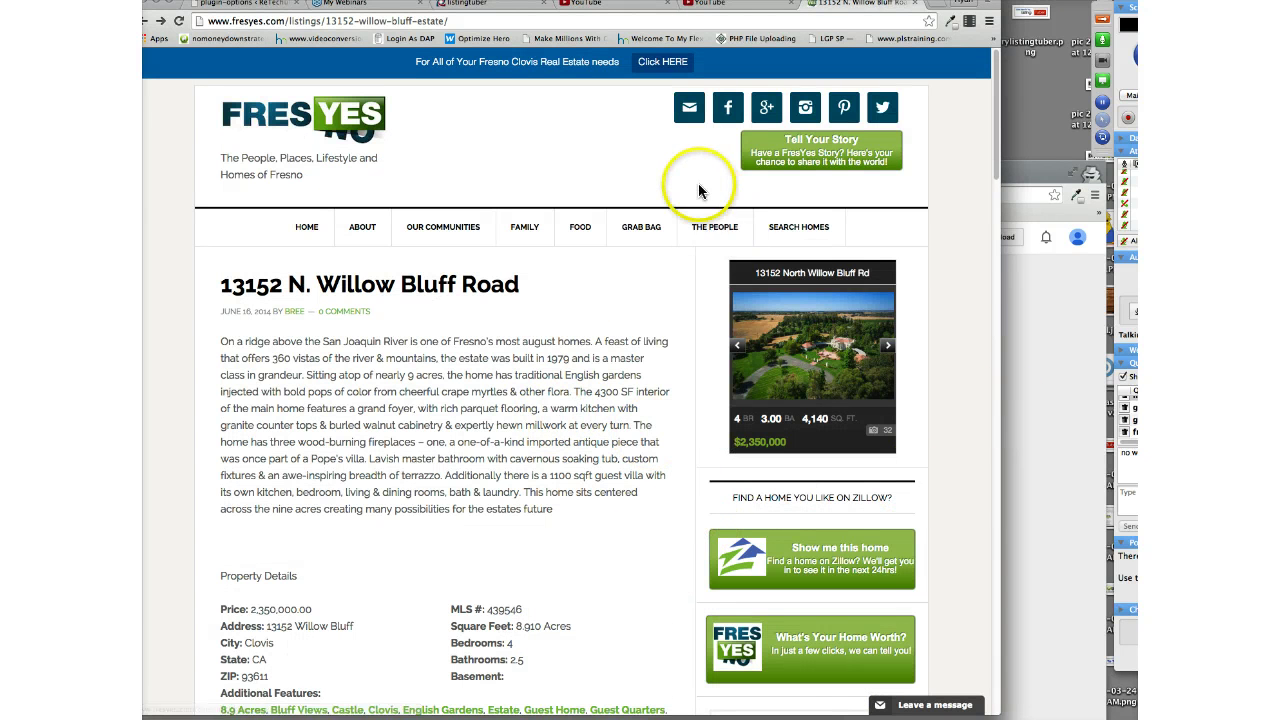
pyautogui.scroll(-5, 635, 323)
pyautogui.scroll(5, 640, 346)
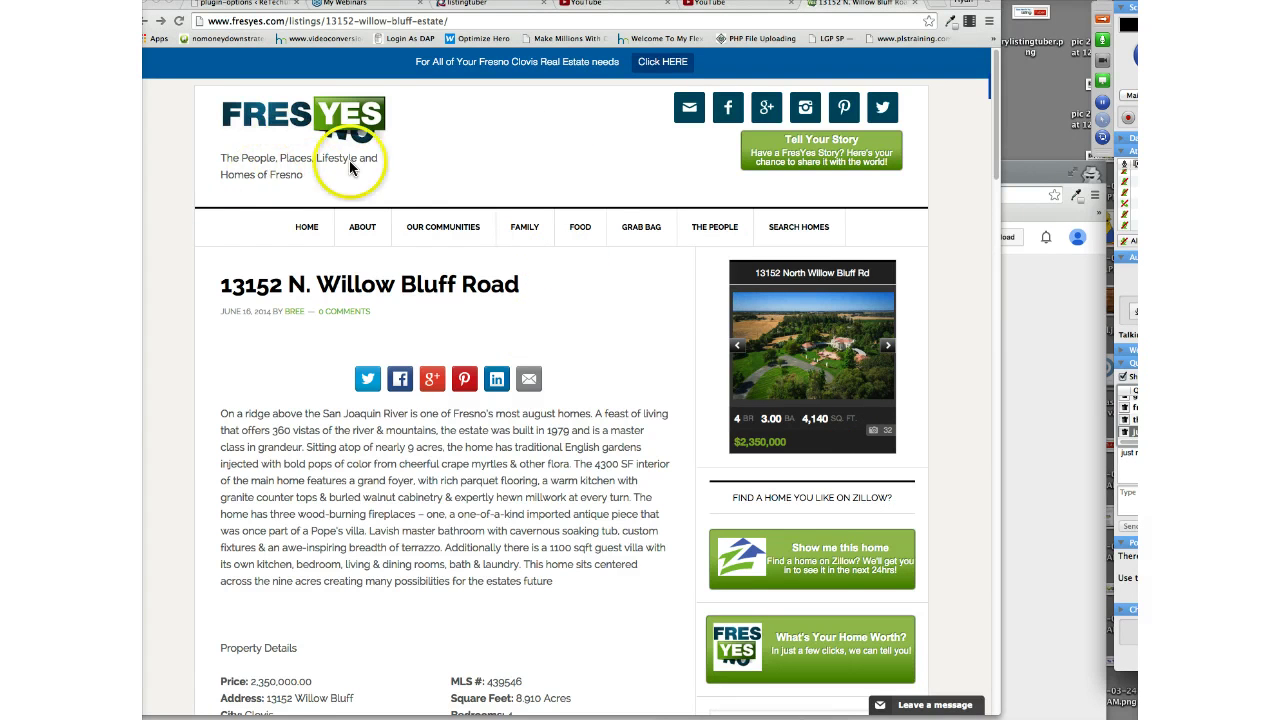
# - Copy the Willow Bluff listing's web address and open it in a separate browser window
pyautogui.moveTo(474, 232)
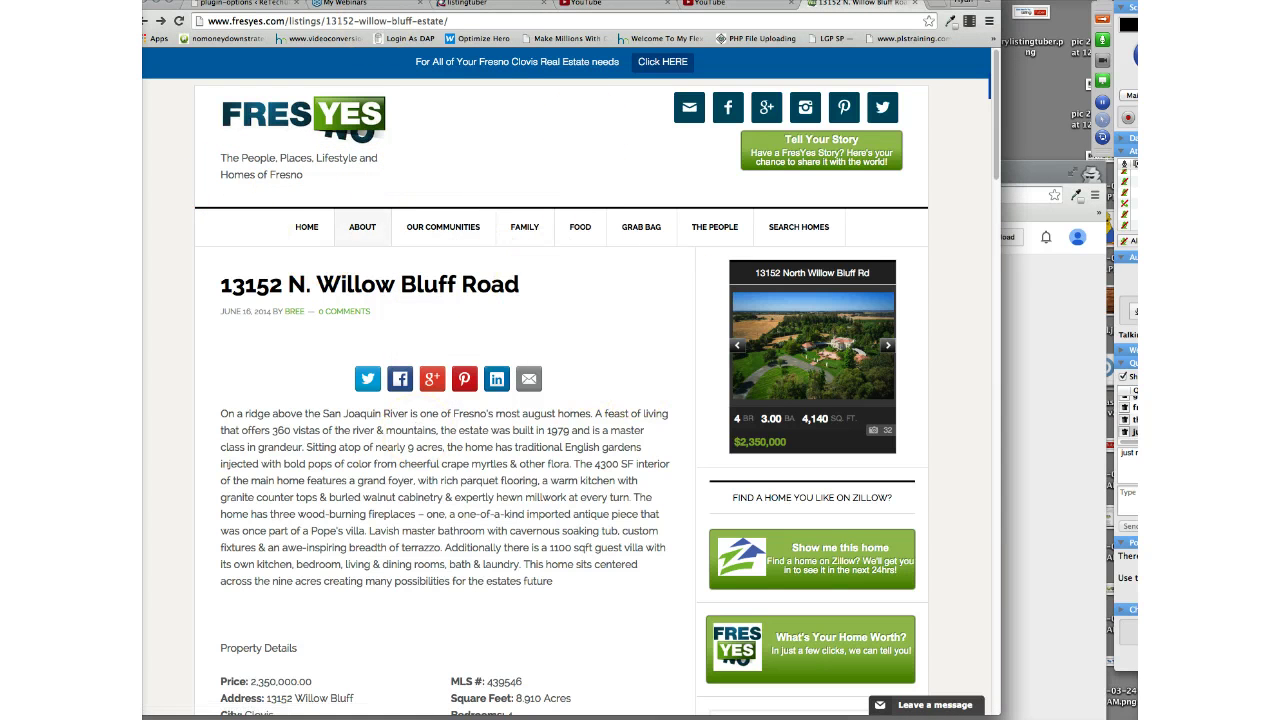
pyautogui.rightClick(222, 20)
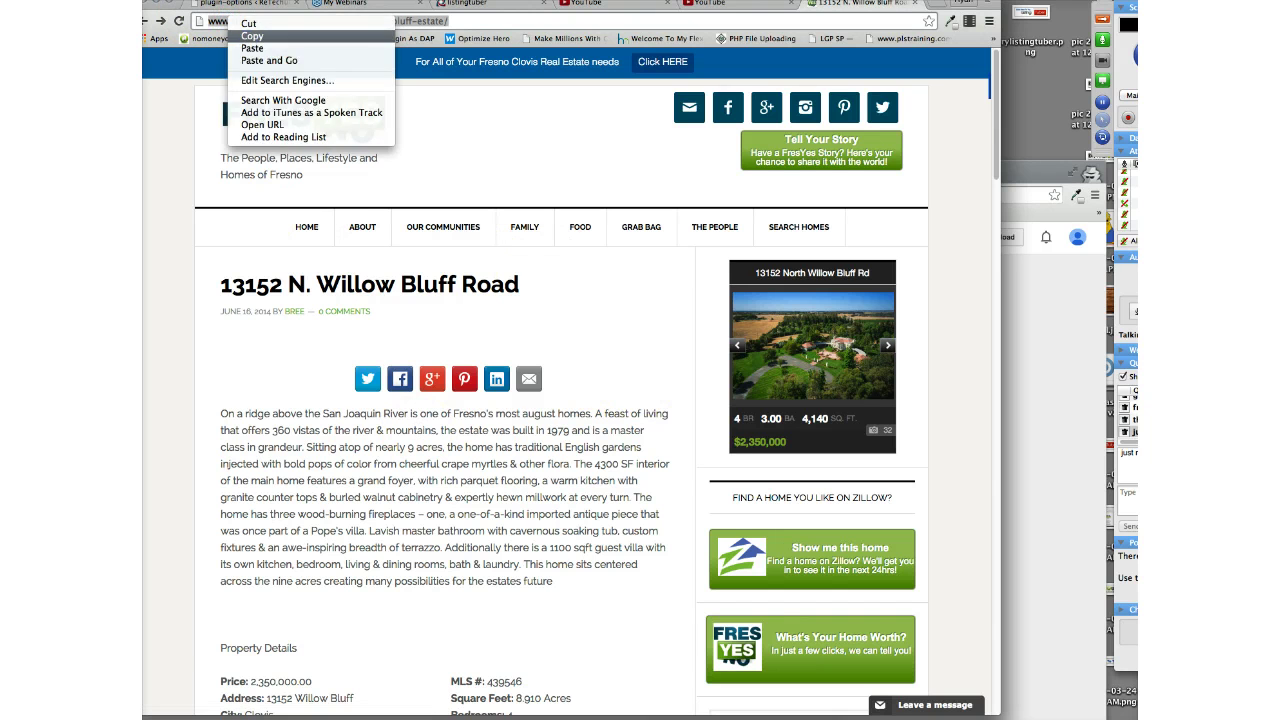
pyautogui.click(245, 36)
pyautogui.click(314, 120)
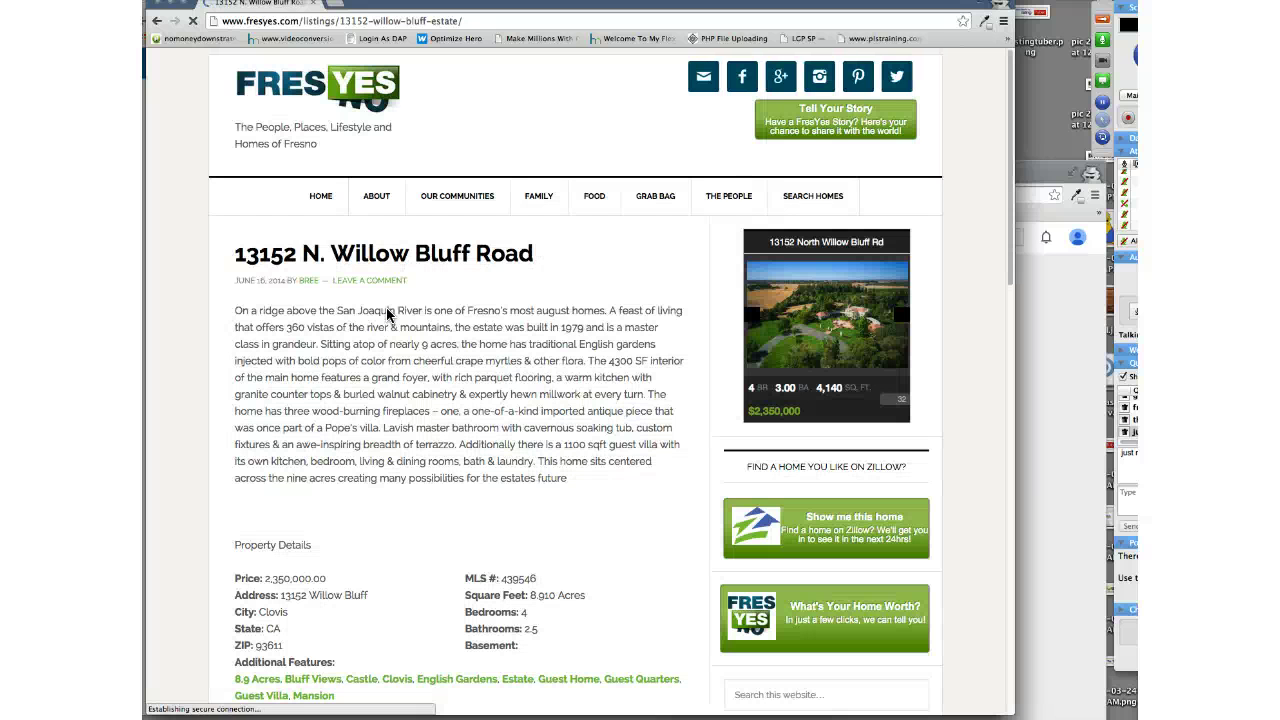
# - Look over the listing page in the separate window and open the site's Tell Your Story page
pyautogui.scroll(-10, 645, 260)
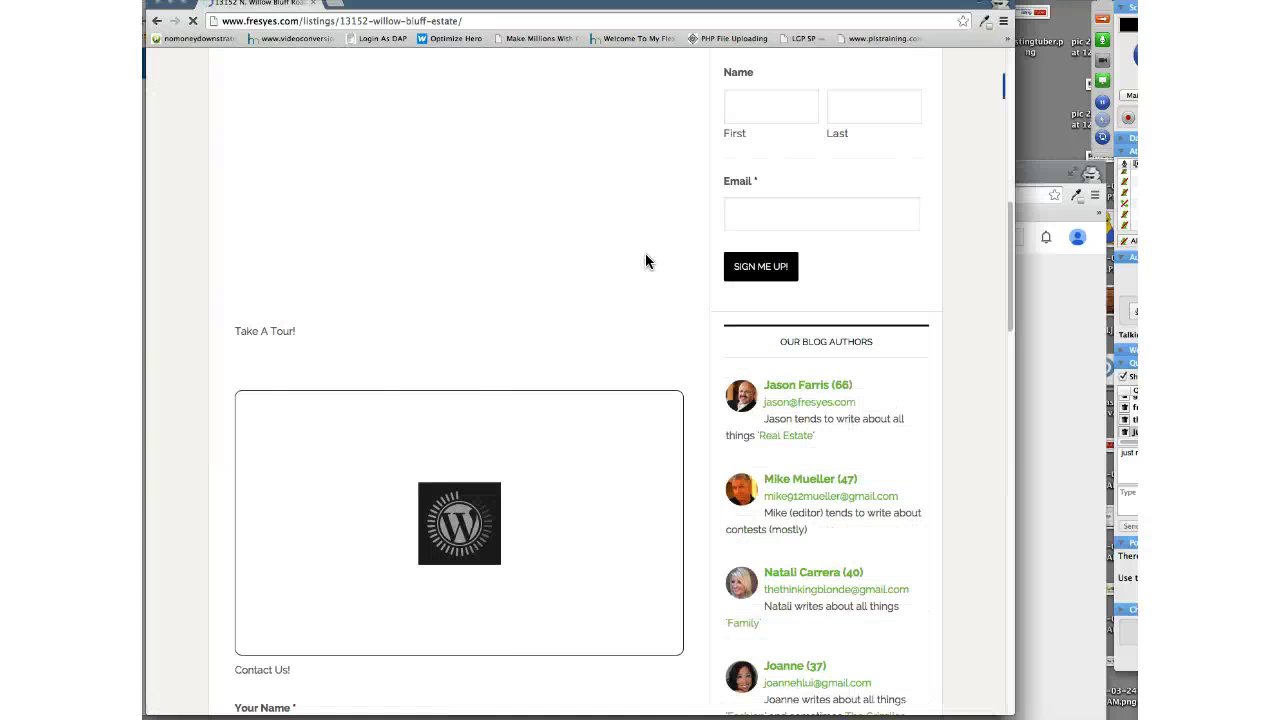
pyautogui.scroll(10, 645, 261)
pyautogui.scroll(-1, 645, 261)
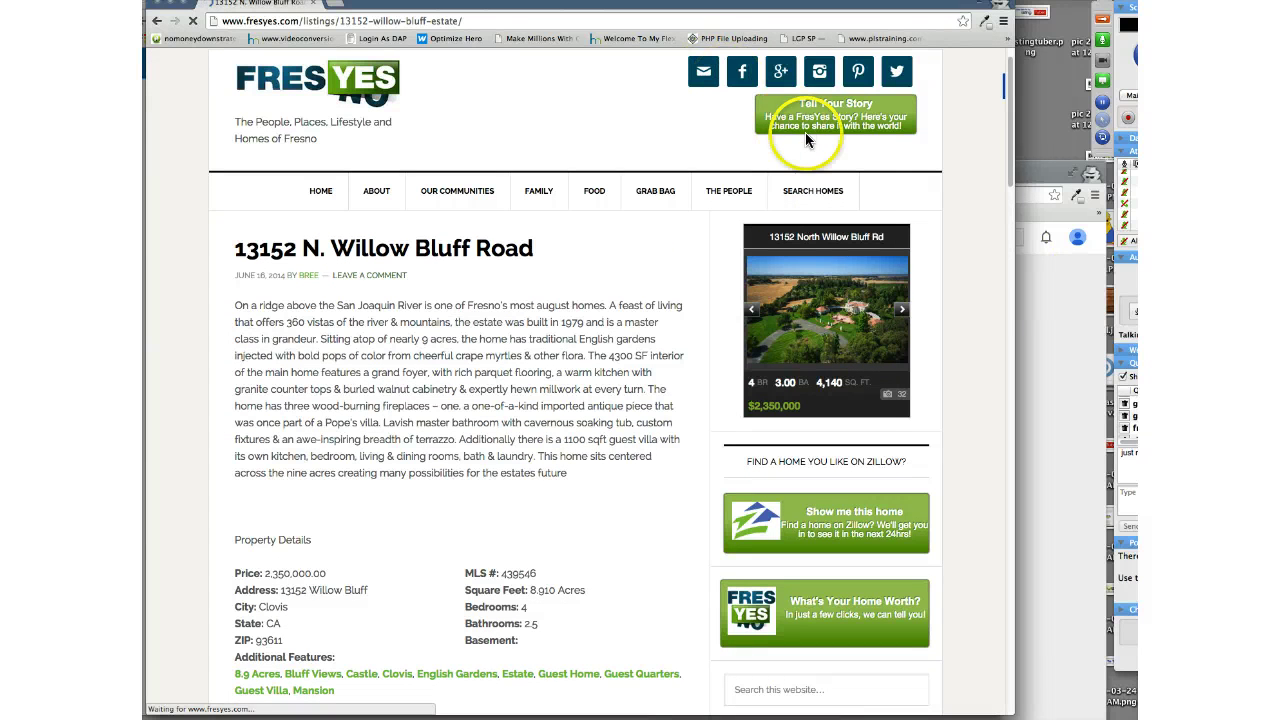
pyautogui.click(846, 110)
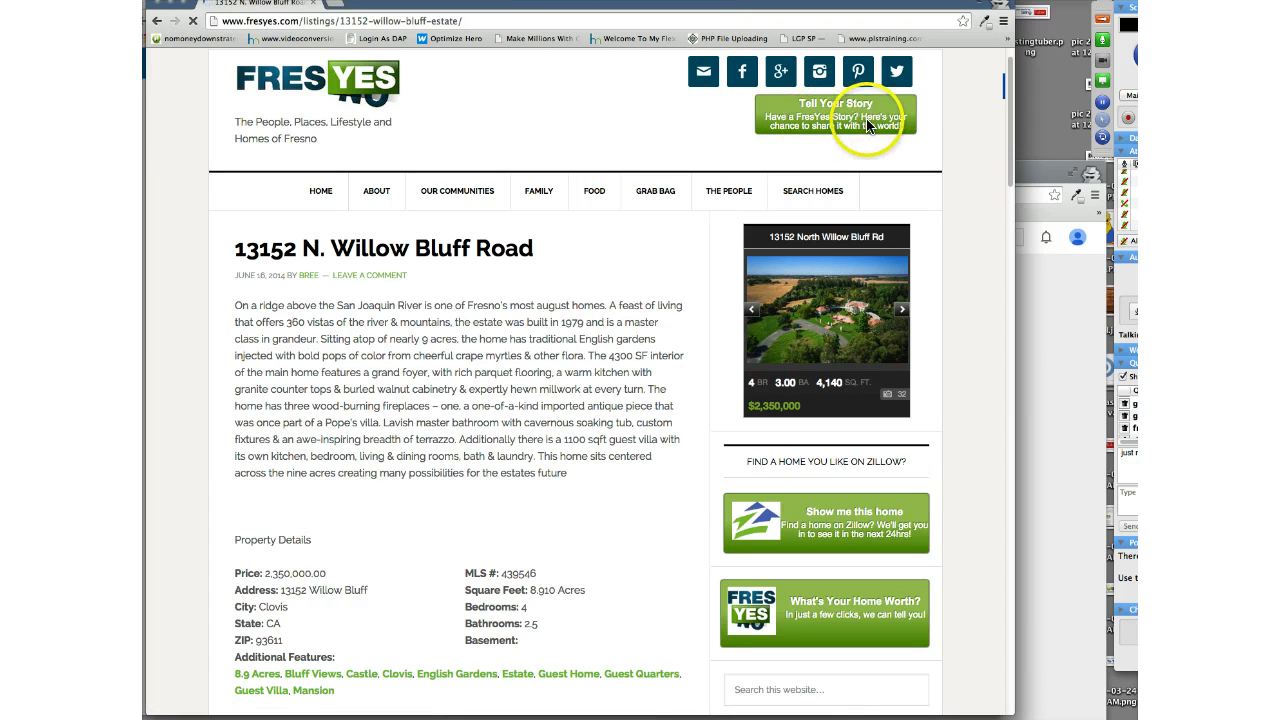
pyautogui.click(812, 130)
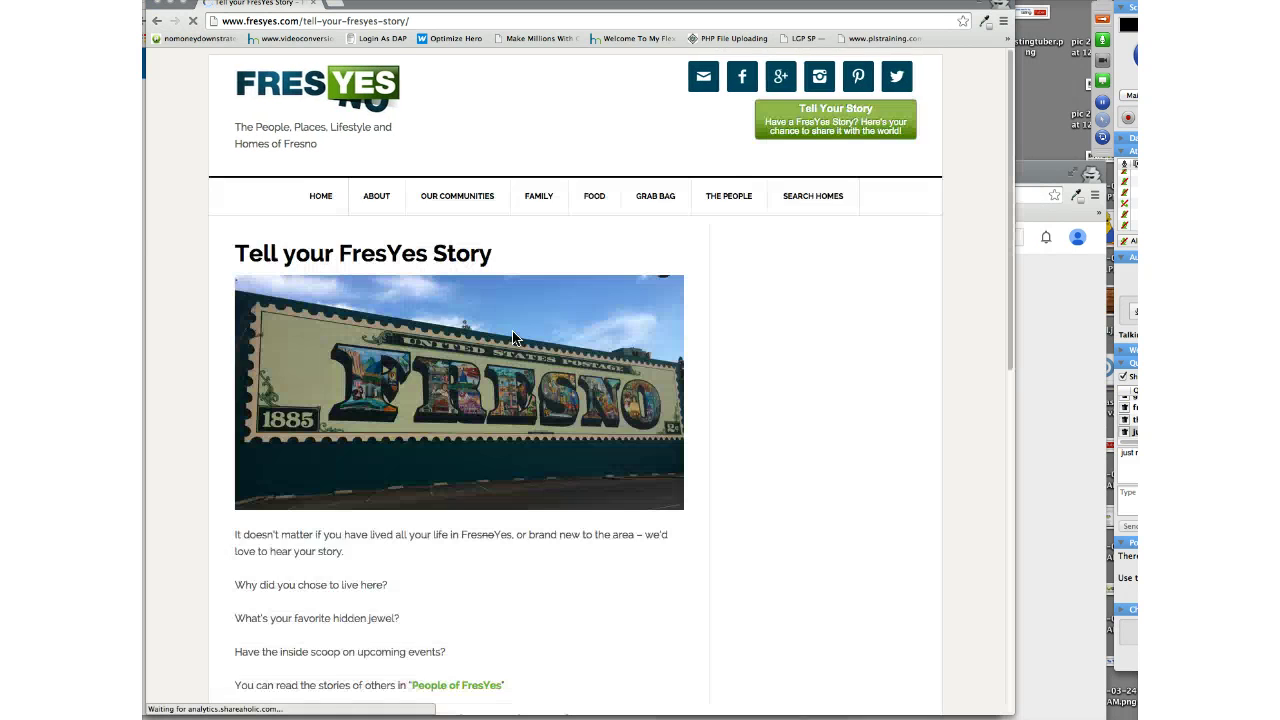
# - Examine the Tell your FresYes Story page and its submission form with name, email, story and image upload fields
pyautogui.scroll(-3, 572, 475)
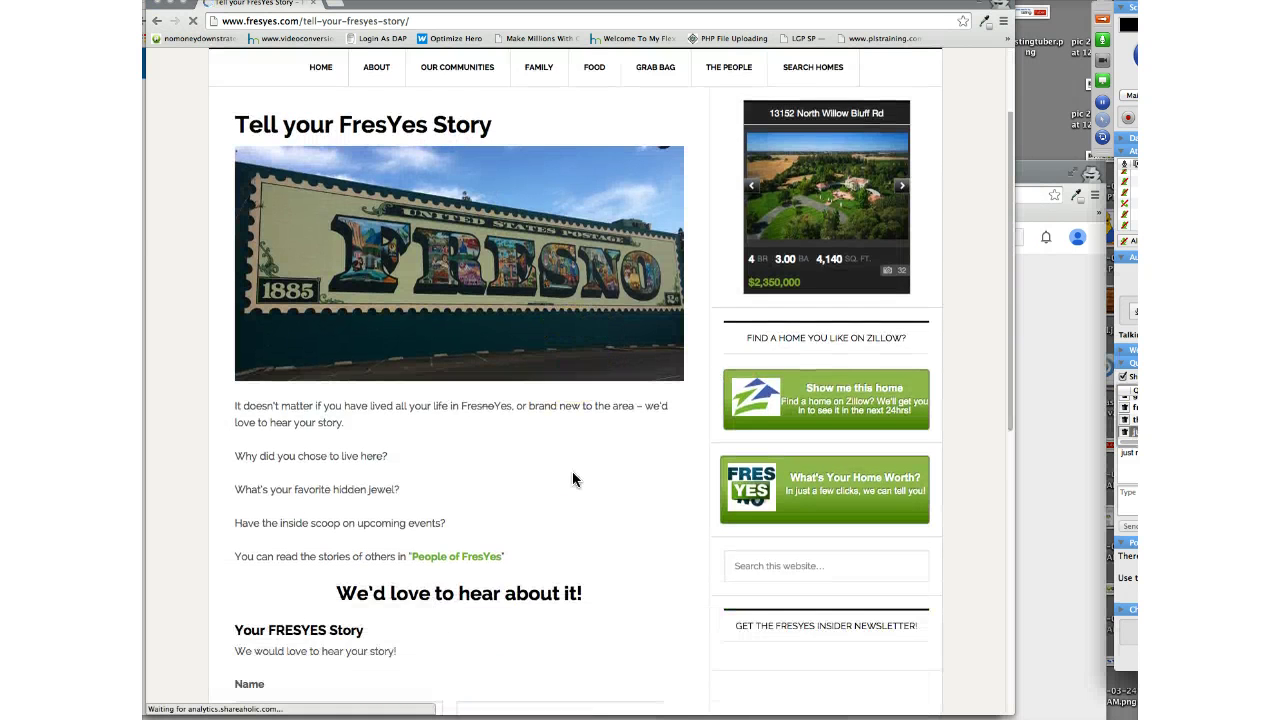
pyautogui.scroll(-10, 572, 479)
pyautogui.click(572, 479)
pyautogui.scroll(-2, 577, 485)
pyautogui.scroll(-5, 577, 493)
pyautogui.click(514, 527)
pyautogui.scroll(15, 514, 527)
pyautogui.scroll(-1, 512, 523)
pyautogui.scroll(4, 512, 523)
pyautogui.click(471, 514)
pyautogui.scroll(-4, 544, 527)
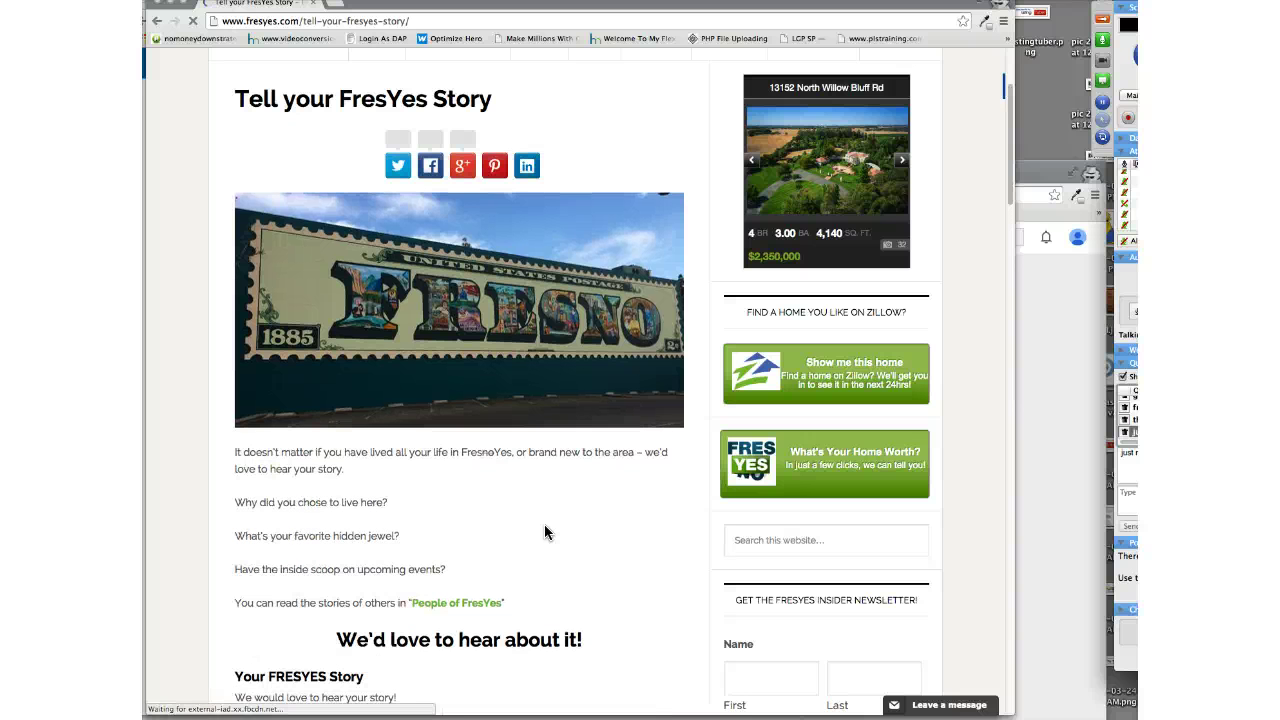
pyautogui.scroll(-4, 544, 526)
pyautogui.scroll(-3, 500, 523)
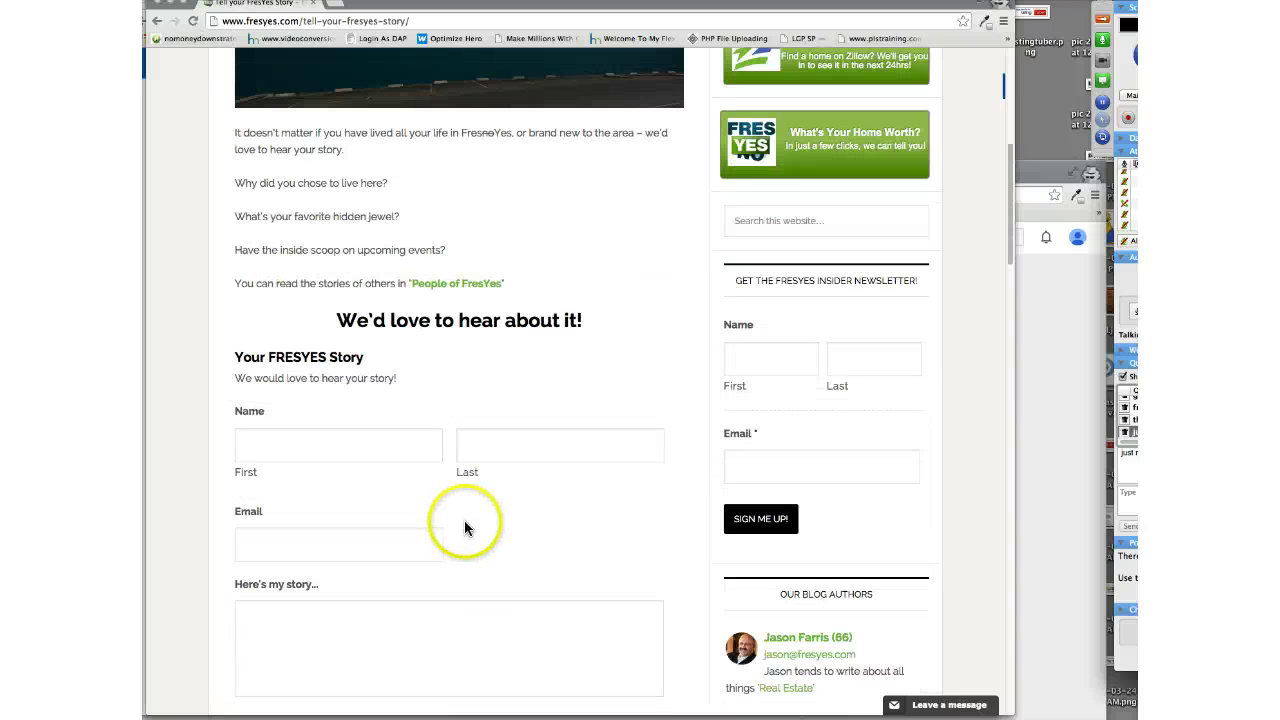
pyautogui.scroll(-10, 586, 320)
pyautogui.scroll(8, 563, 347)
pyautogui.scroll(5, 457, 368)
pyautogui.scroll(-10, 500, 526)
pyautogui.scroll(18, 585, 491)
pyautogui.scroll(-10, 564, 490)
pyautogui.scroll(2, 449, 491)
pyautogui.scroll(-5, 441, 548)
pyautogui.scroll(-5, 364, 600)
pyautogui.scroll(5, 450, 560)
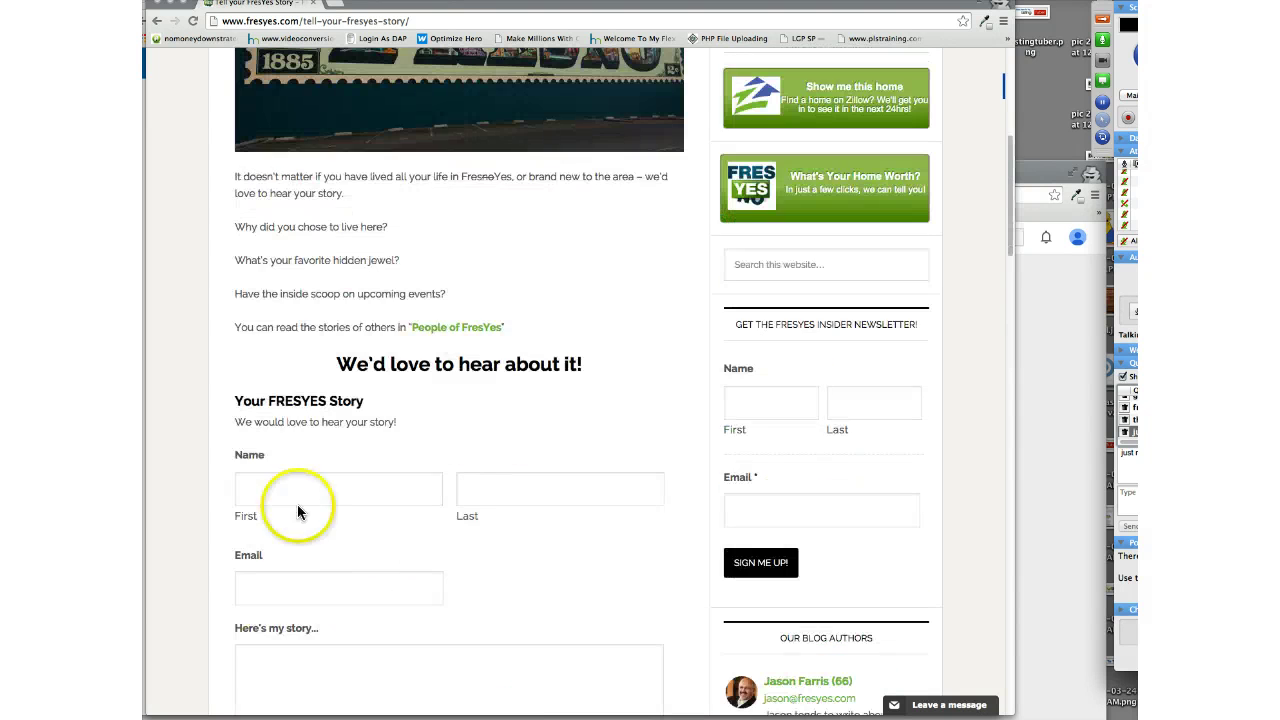
pyautogui.scroll(-1, 430, 470)
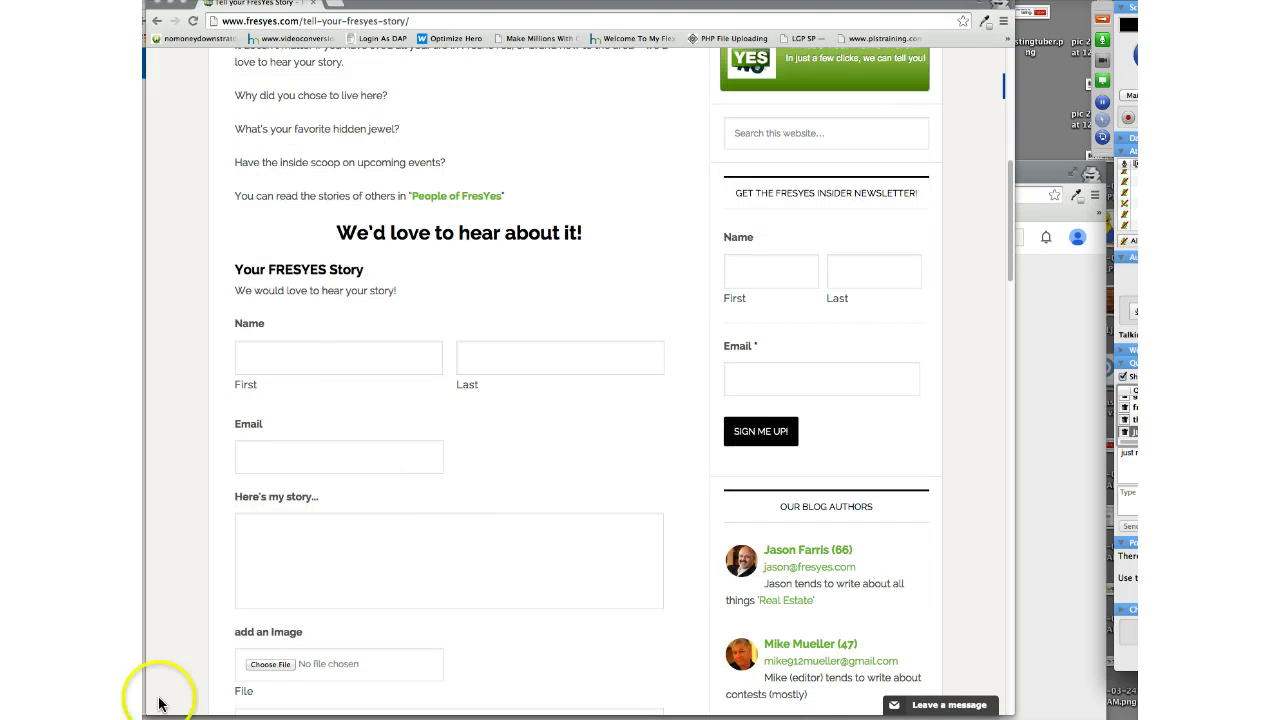
pyautogui.scroll(-3, 460, 423)
pyautogui.scroll(3, 700, 480)
pyautogui.scroll(-1, 986, 531)
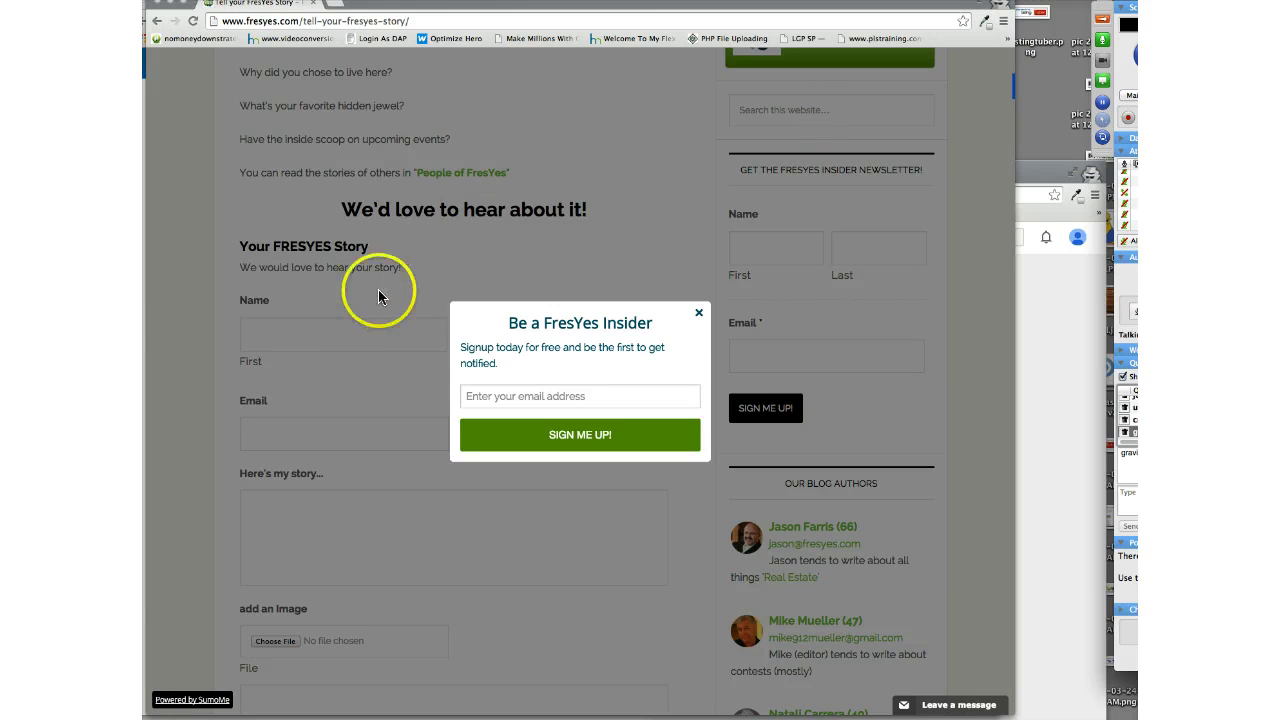
# - Dismiss the FresYes Insider sign-up pop-up and move the story window aside to return to the Willow Bluff listing
pyautogui.click(699, 314)
pyautogui.scroll(6, 665, 350)
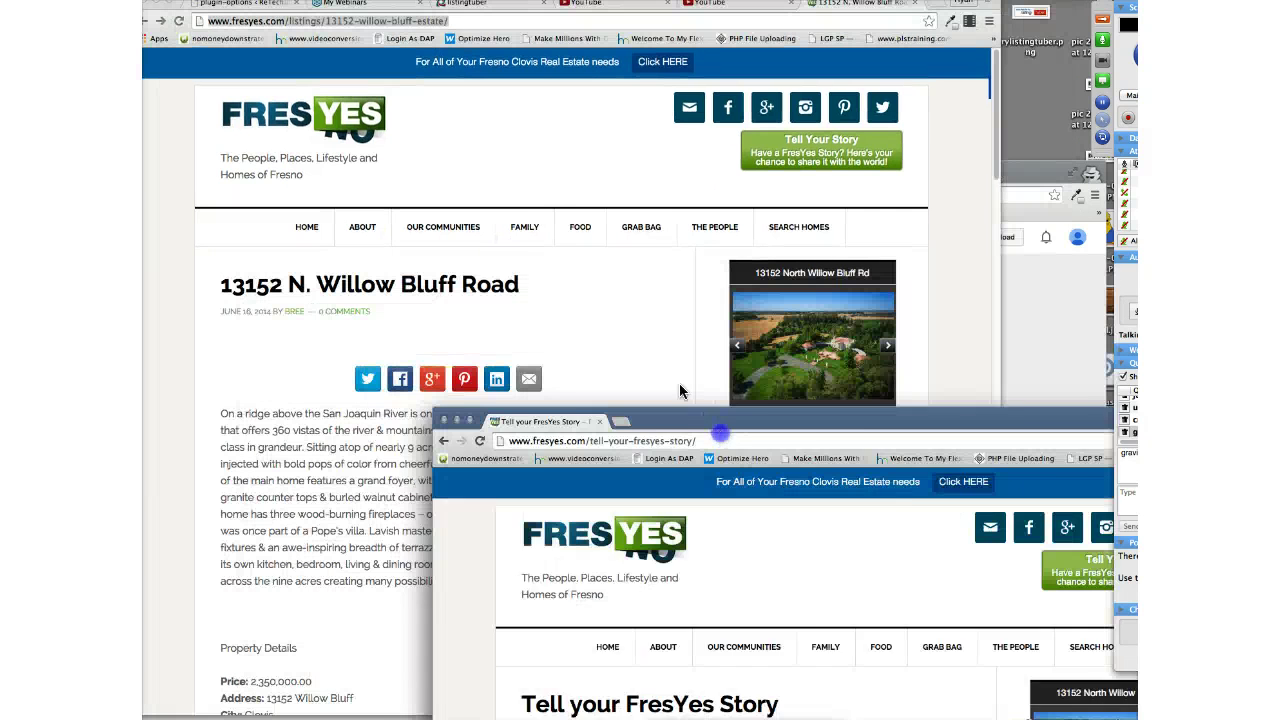
pyautogui.click(519, 206)
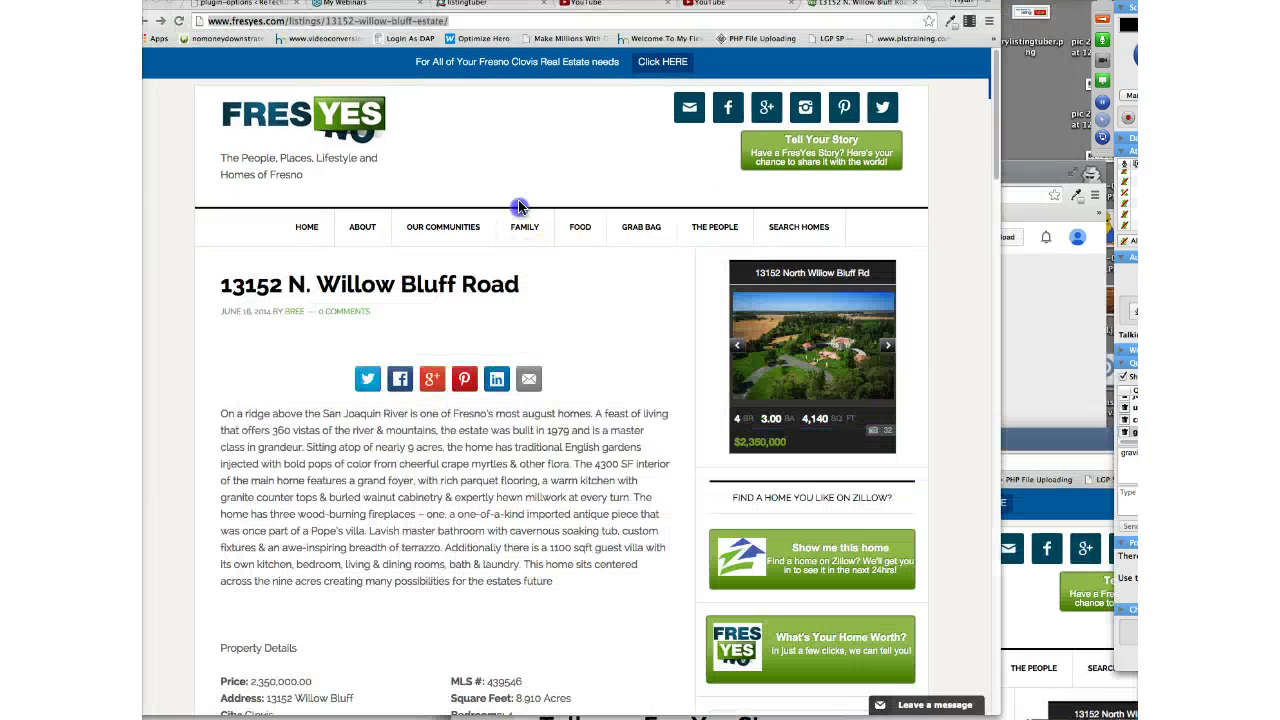
# - Review the cards on the YouTube video "Worst Real Estate Agent On Earth?" and the channel's associated website setting
pyautogui.click(570, 6)
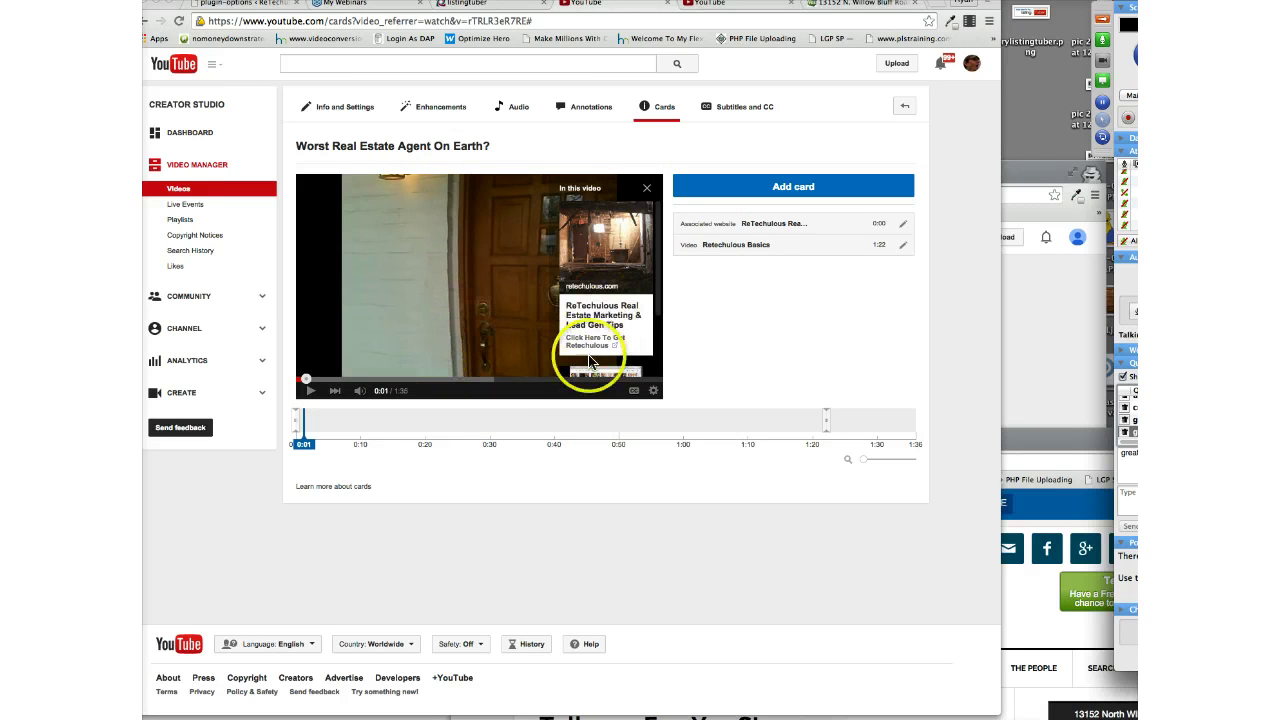
pyautogui.scroll(-1, 595, 340)
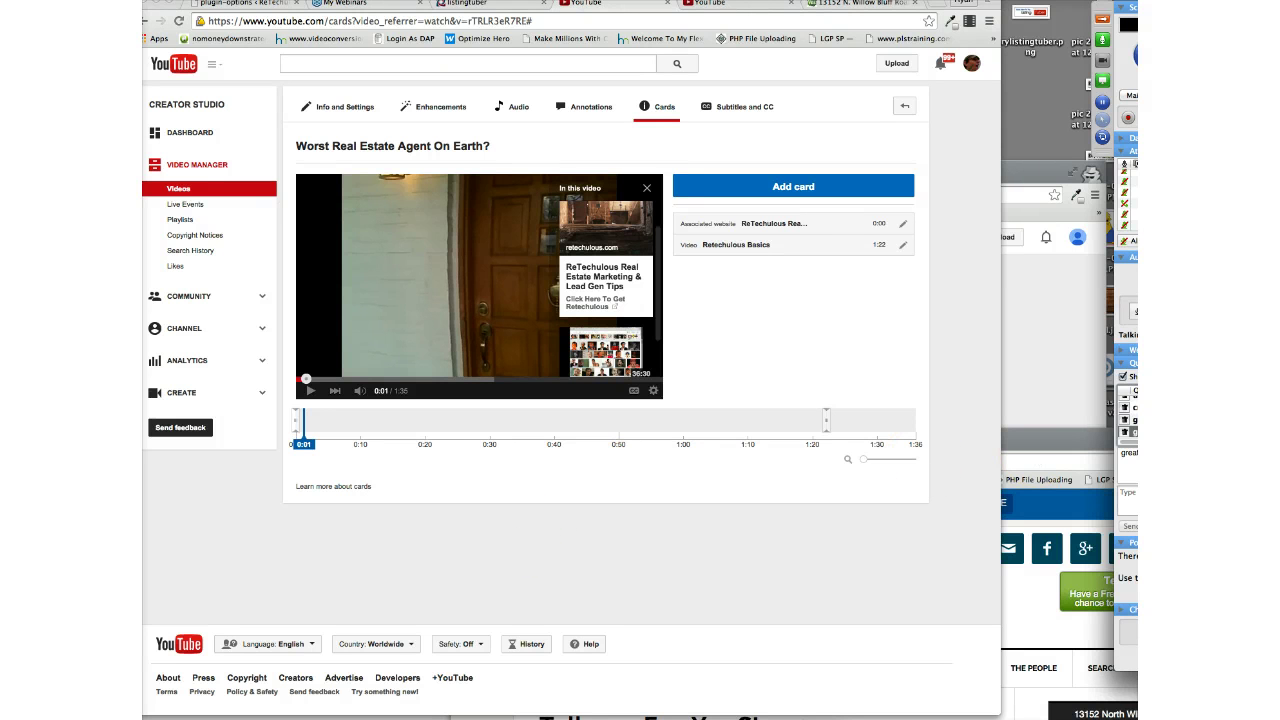
pyautogui.click(1126, 419)
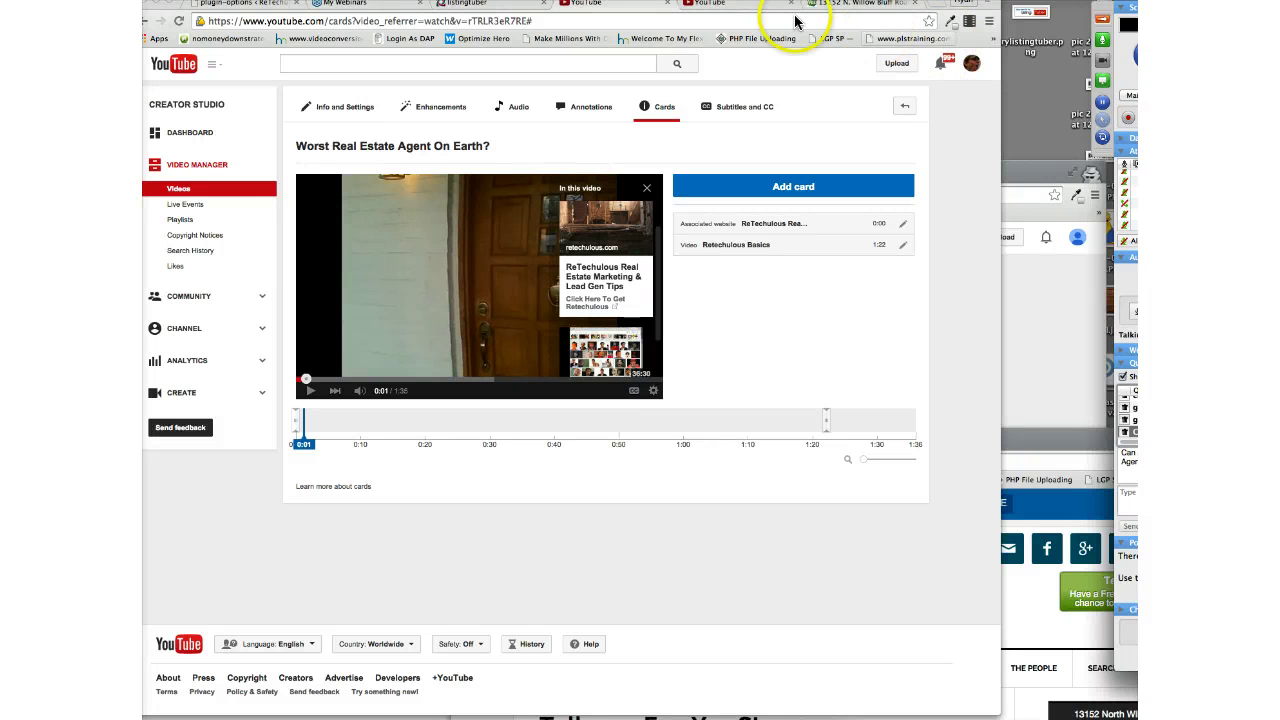
pyautogui.click(598, 6)
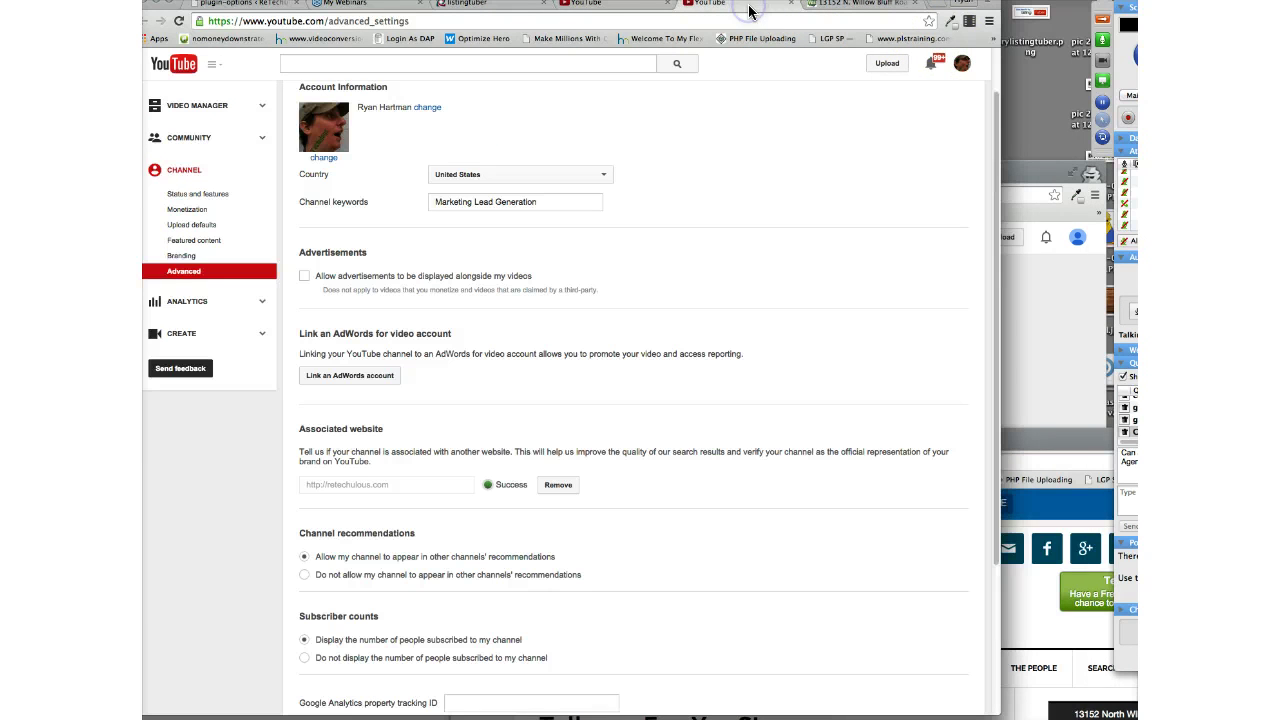
pyautogui.click(600, 8)
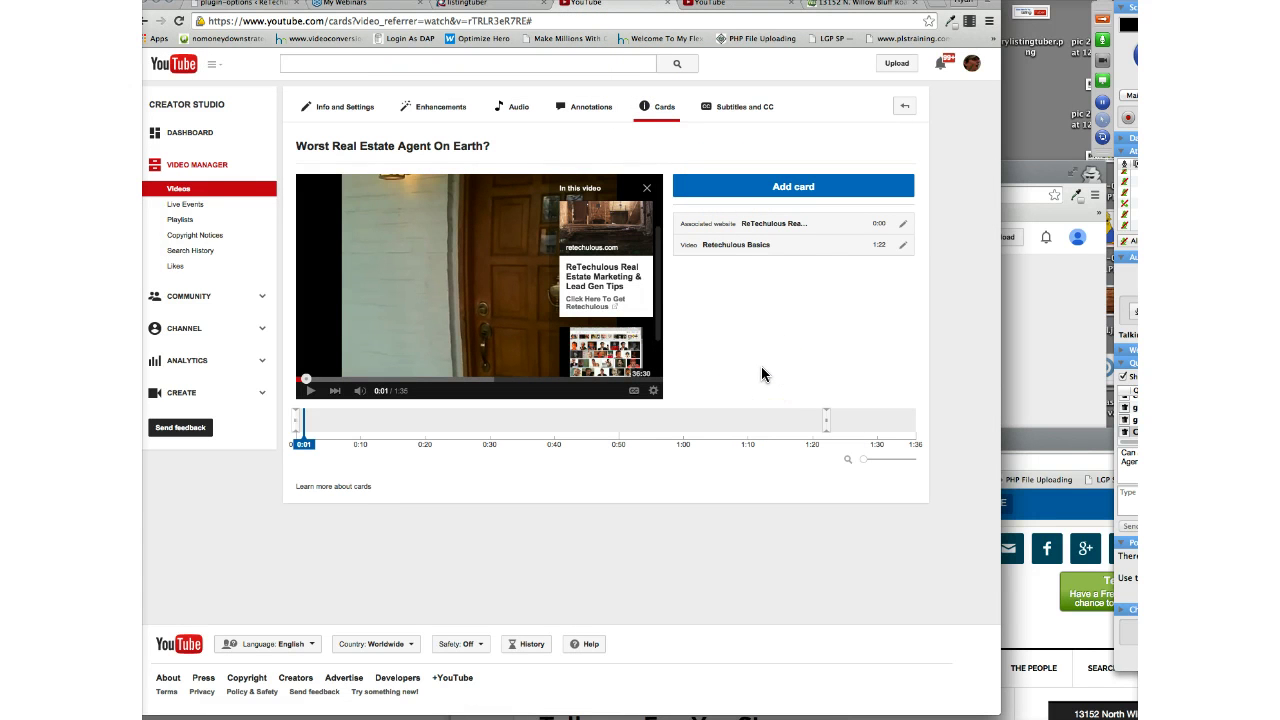
# - Return to the Willow Bluff listing page and look over its description and property details
pyautogui.moveTo(757, 286)
pyautogui.mouseDown()
pyautogui.moveTo(843, 143)
pyautogui.moveTo(826, 71)
pyautogui.moveTo(835, 8)
pyautogui.mouseUp()
pyautogui.click(835, 8)
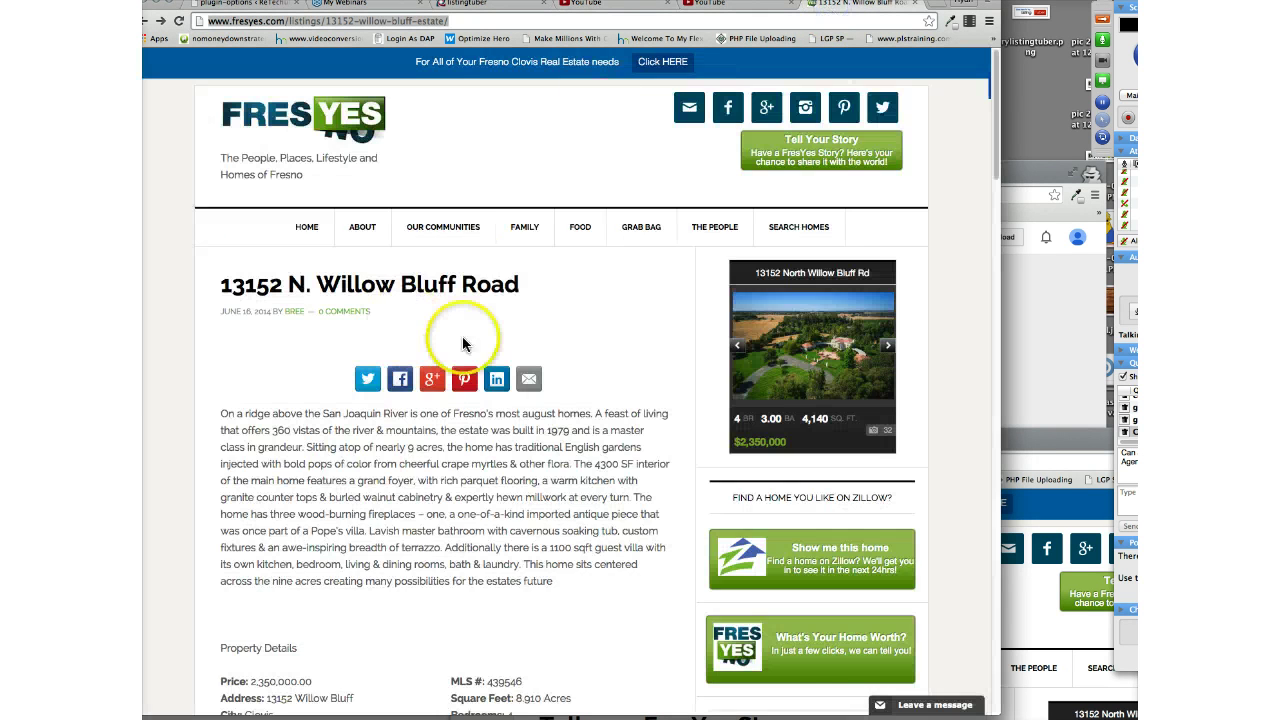
pyautogui.click(471, 349)
pyautogui.scroll(-1, 472, 355)
pyautogui.scroll(-3, 468, 360)
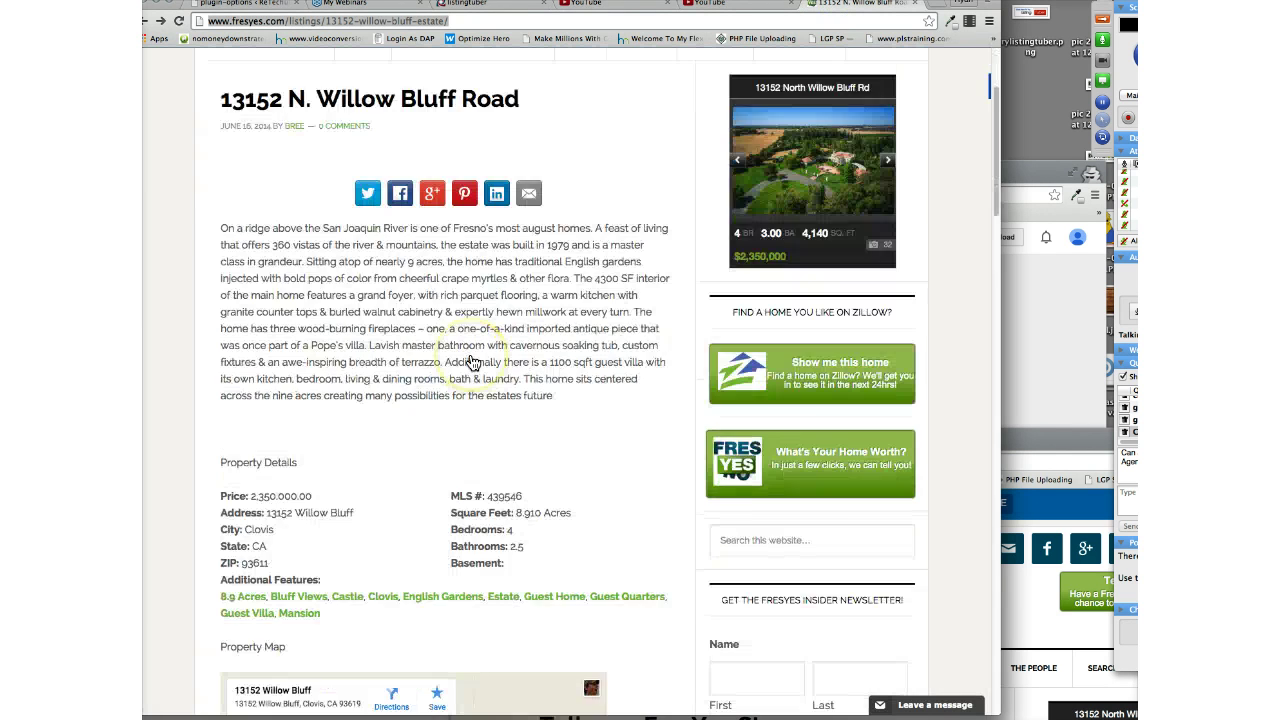
pyautogui.scroll(4, 478, 355)
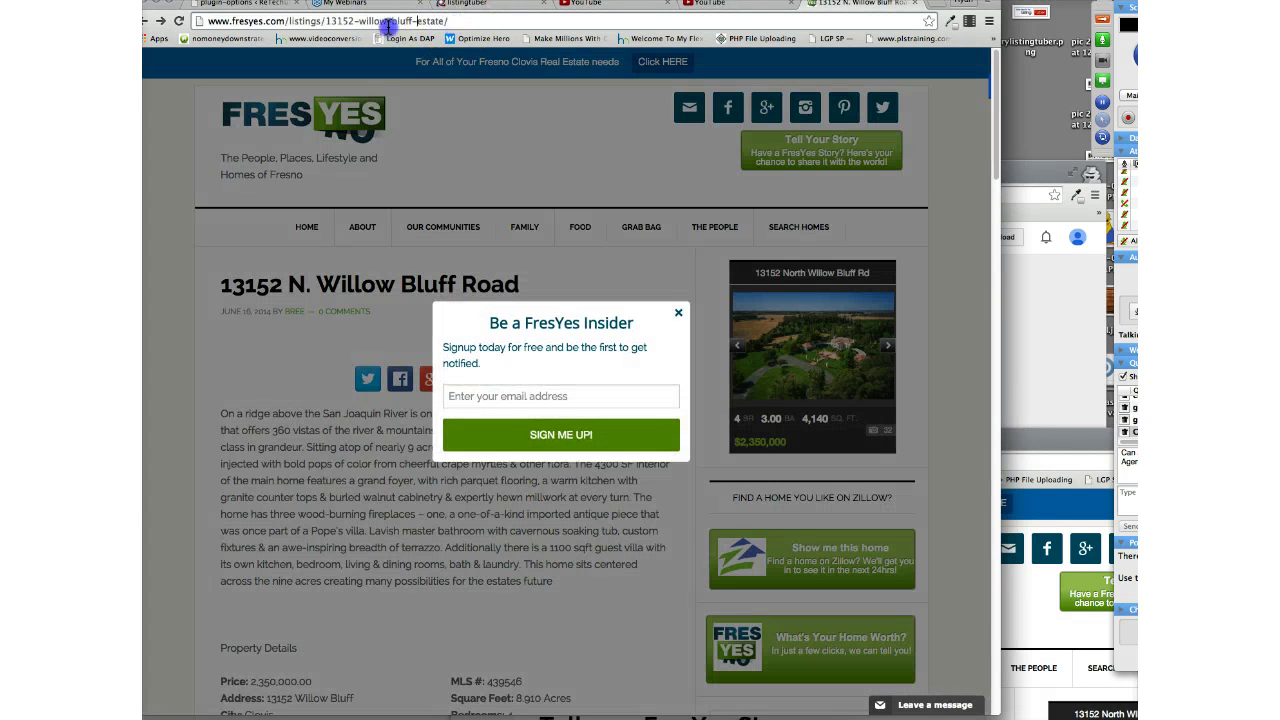
# - Open retechulous.com/im/listingtuber/ in place of the FresYes listing and activate the video beneath the Listing Tuber heading
pyautogui.click(182, 20)
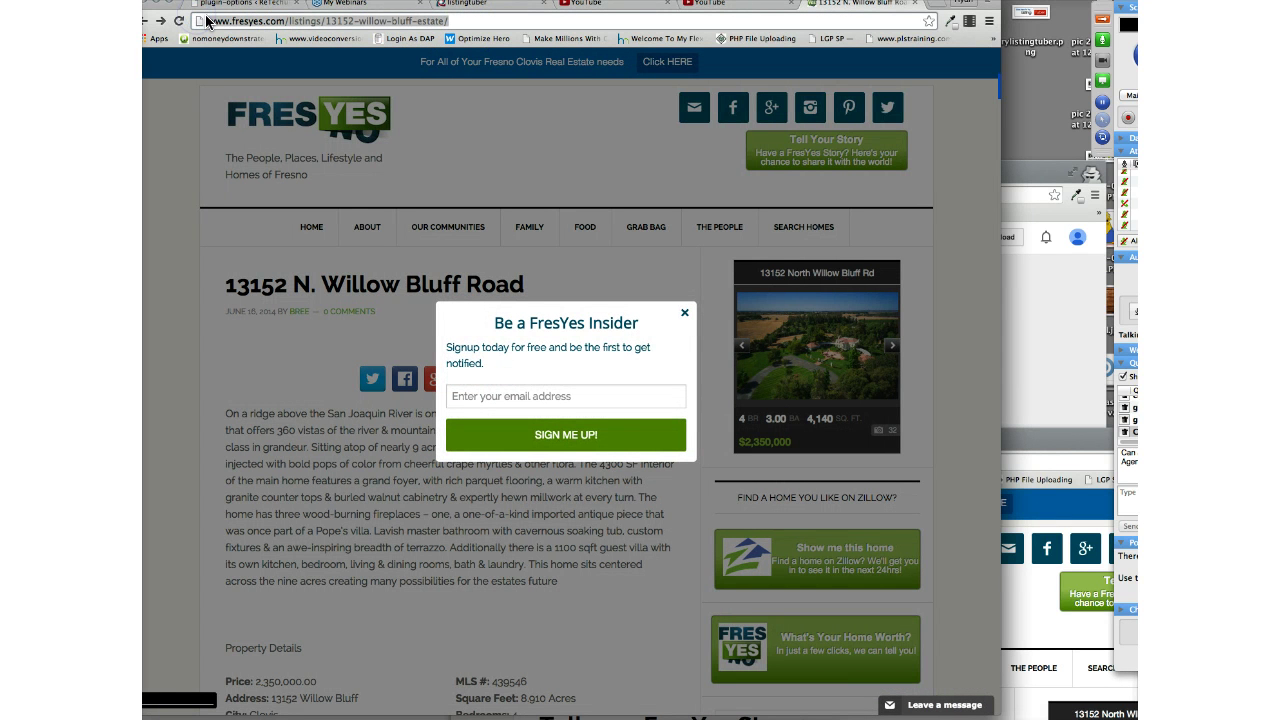
pyautogui.write('listing')
pyautogui.press('Return')
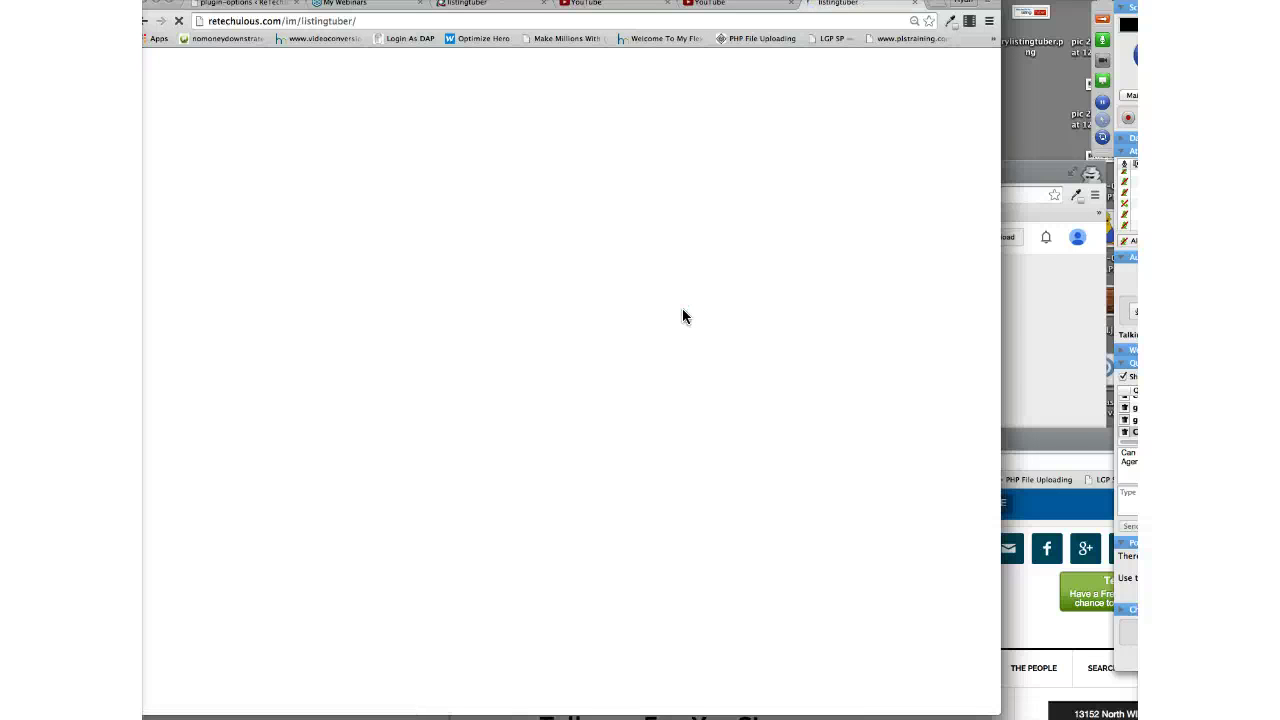
pyautogui.click(636, 328)
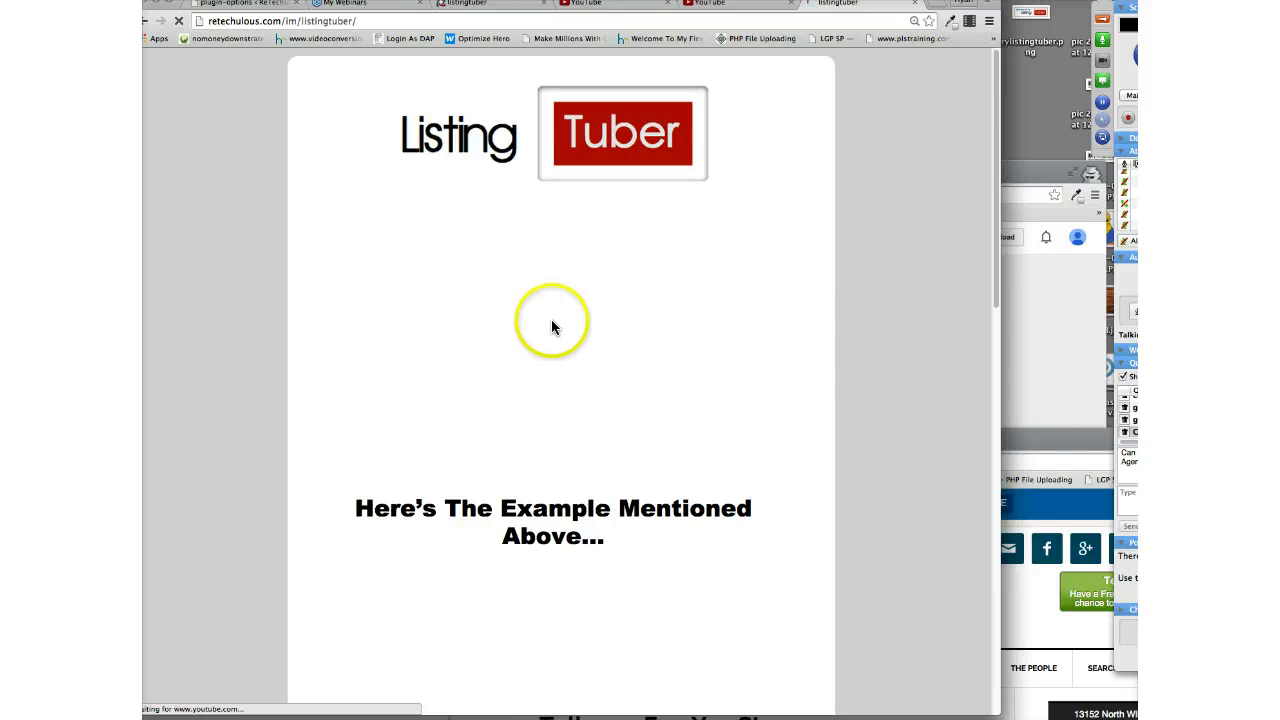
pyautogui.click(560, 364)
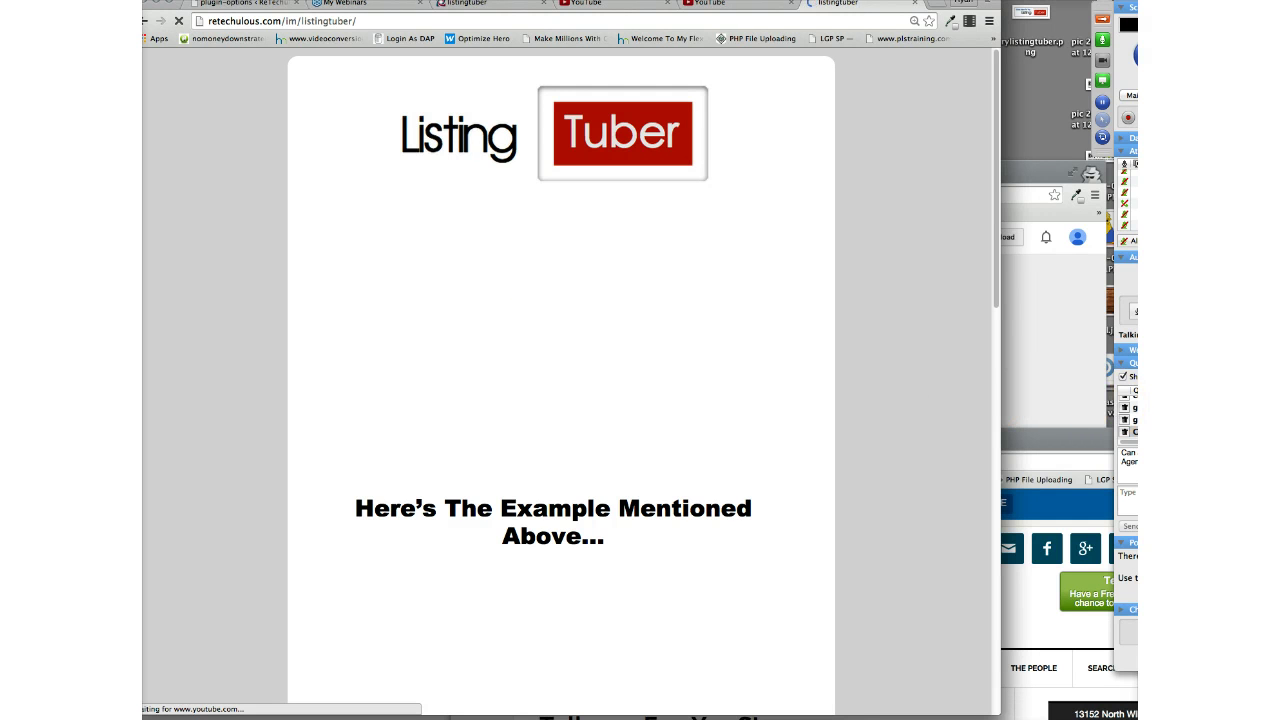
pyautogui.click(577, 371)
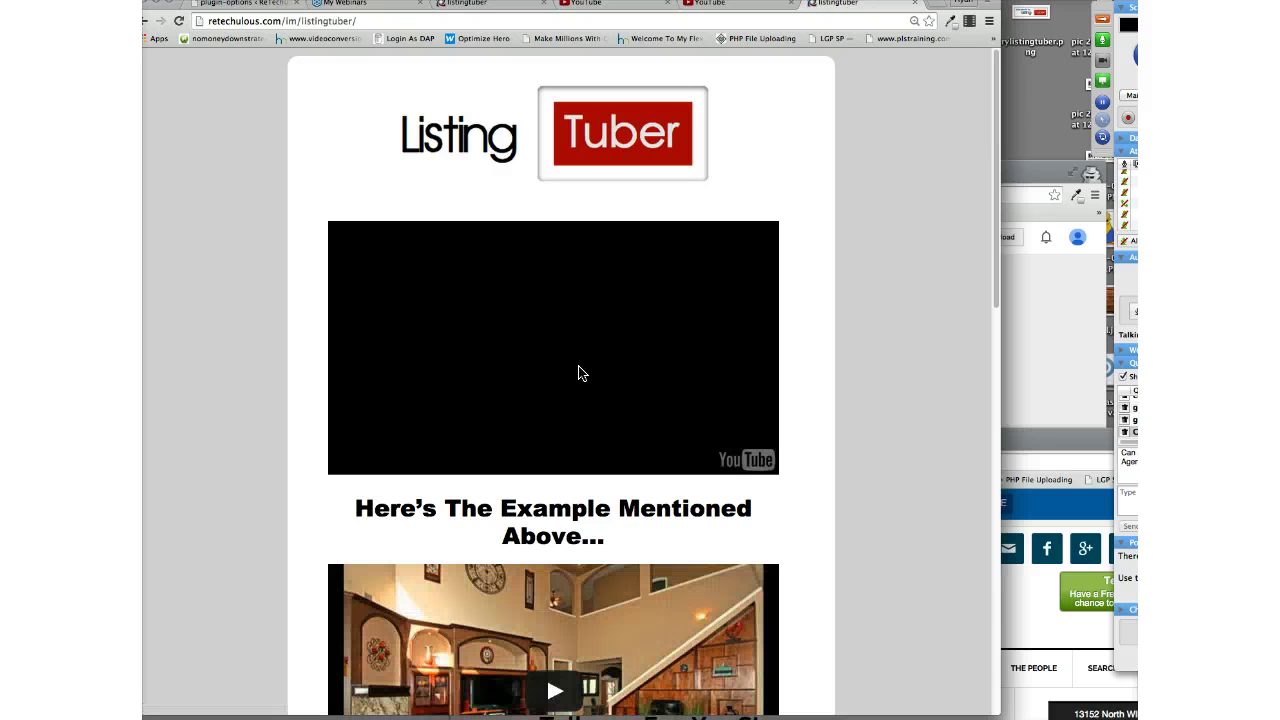
# - Check the YouTube channel's advanced settings with the associated website again and return to the Listing Tuber page
pyautogui.click(580, 370)
pyautogui.click(588, 5)
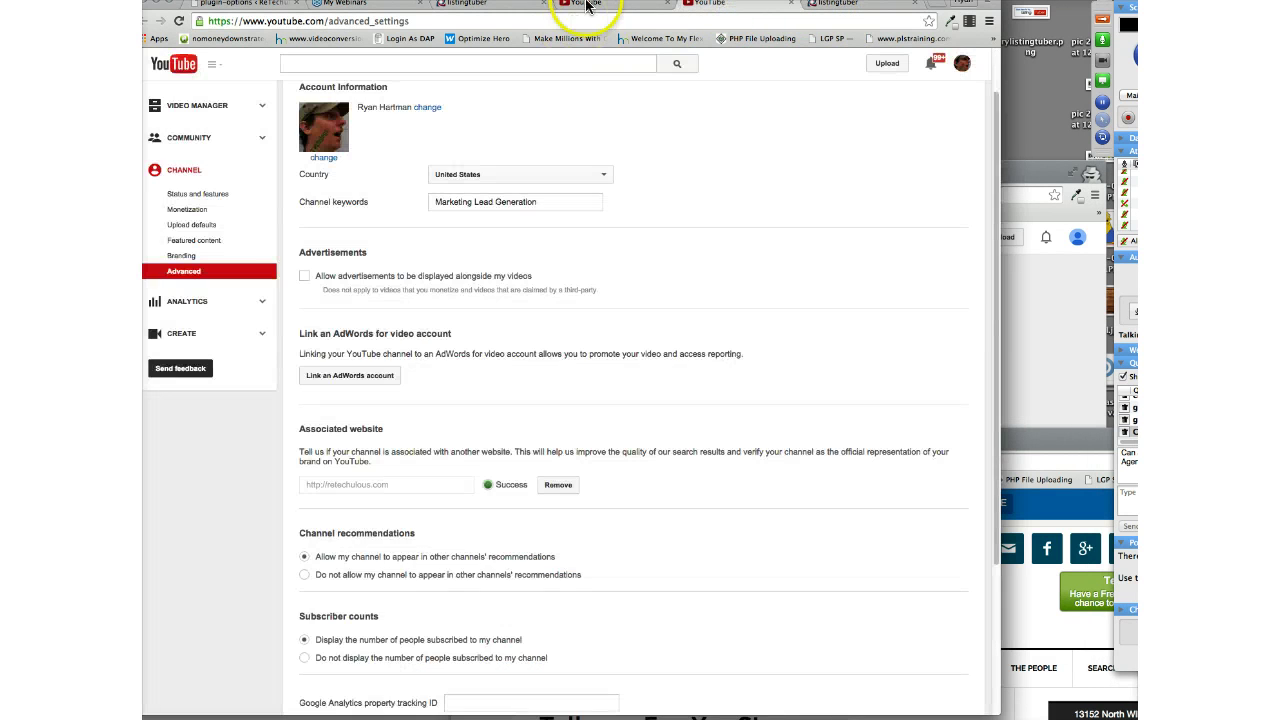
pyautogui.click(720, 5)
pyautogui.click(822, 5)
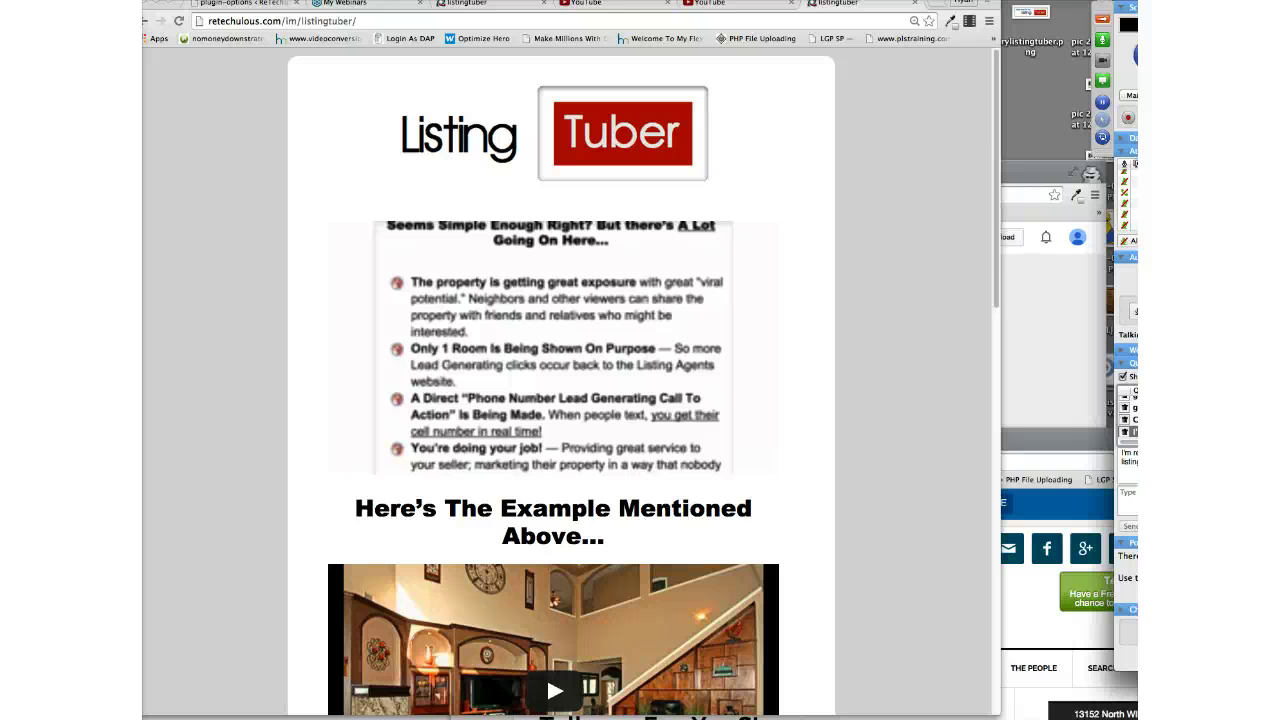
# - Read the attendee questions in the webinar control window and bring the Listing Tuber page back into focus
pyautogui.click(1122, 433)
pyautogui.click(1106, 487)
pyautogui.click(476, 92)
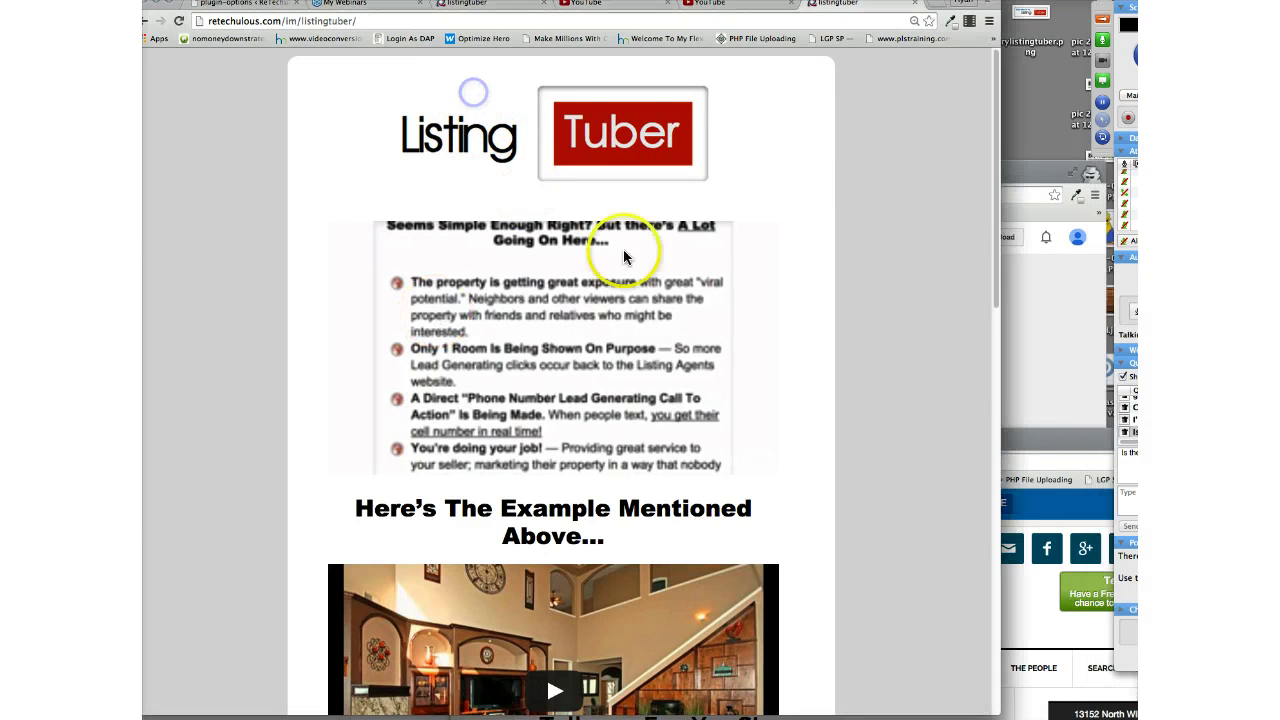
# - Look over the Listing Tuber page from its heading video down to the Get Started Now offer
pyautogui.scroll(-15, 571, 371)
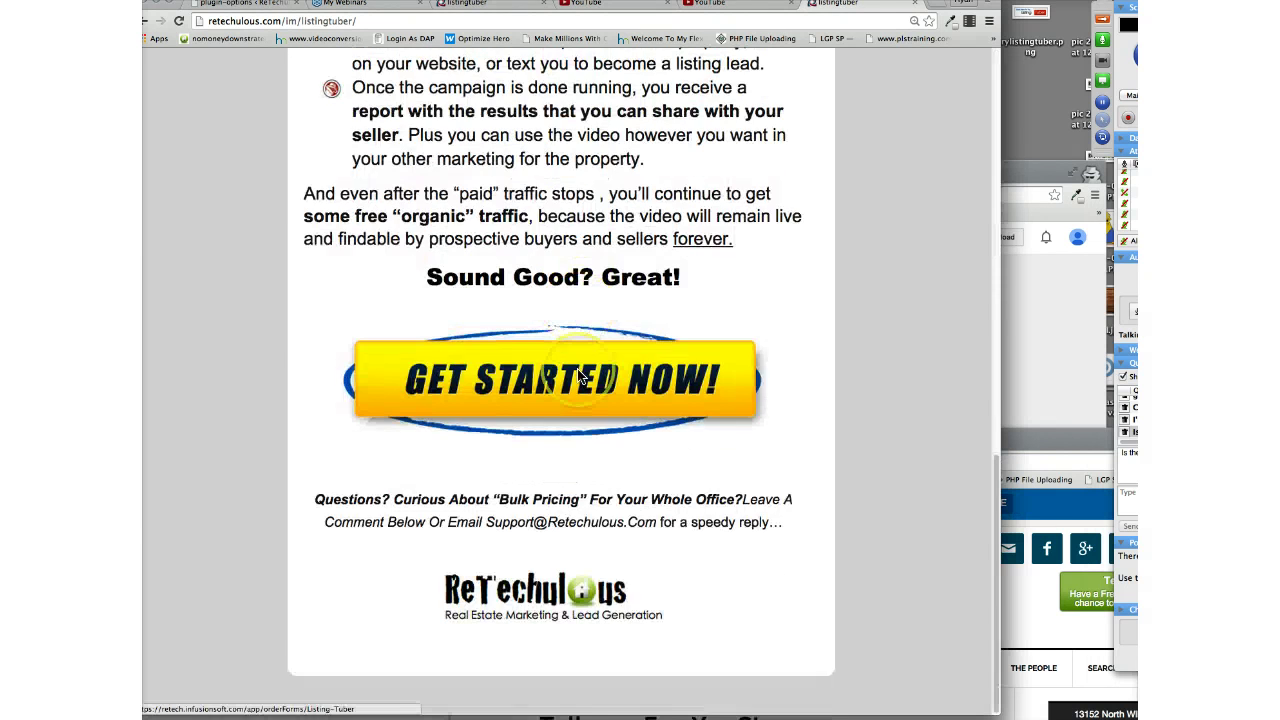
pyautogui.scroll(15, 540, 350)
pyautogui.scroll(-15, 508, 331)
pyautogui.scroll(15, 520, 400)
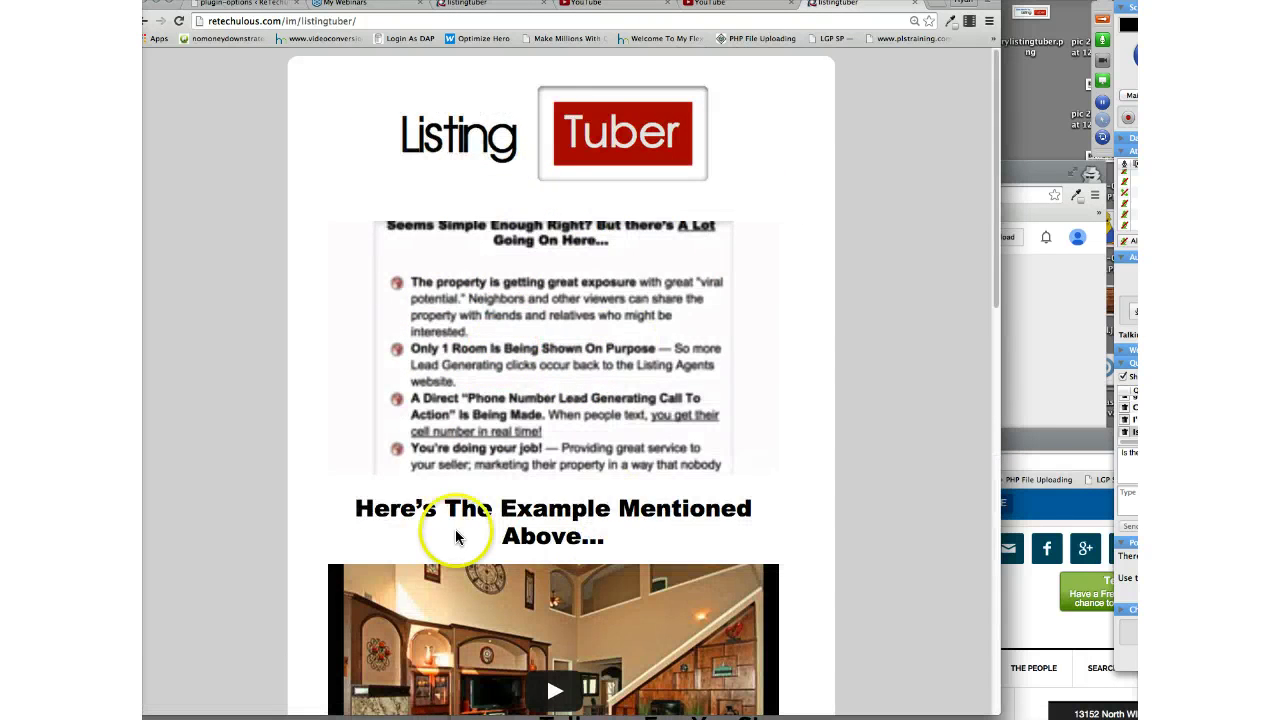
pyautogui.scroll(-10, 456, 537)
pyautogui.scroll(10, 528, 450)
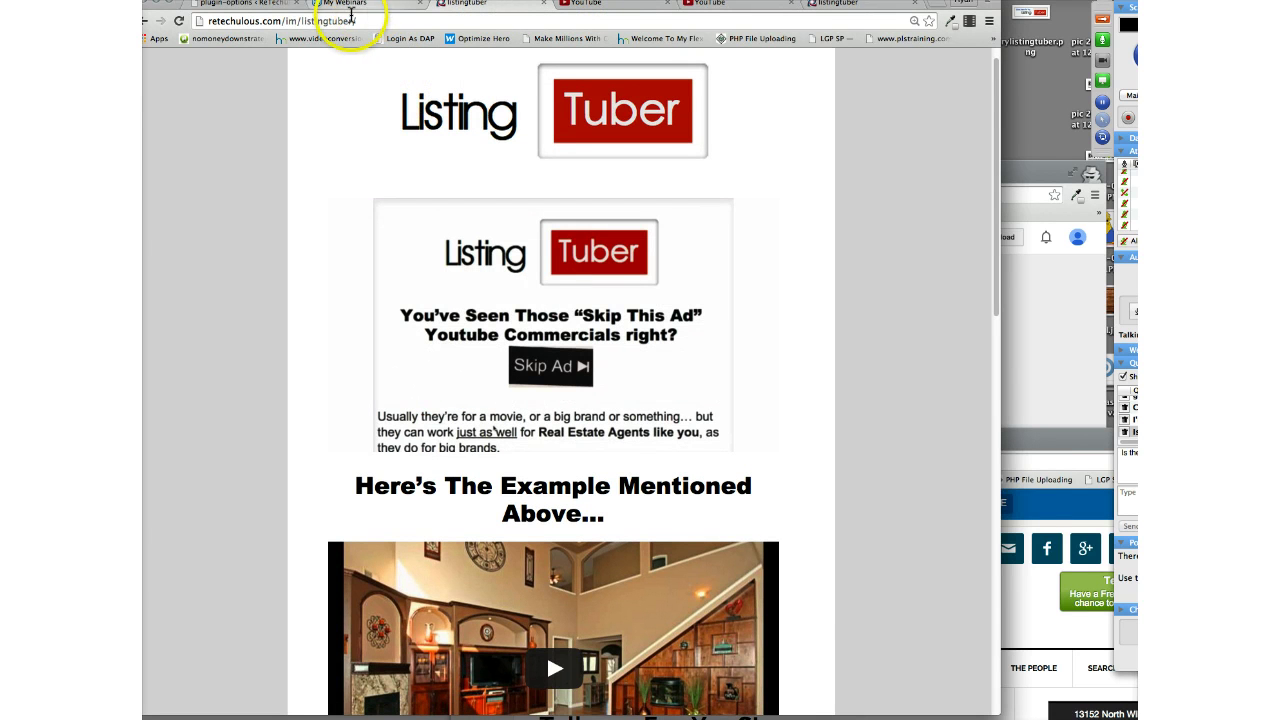
# - Cut the im/listingtuber/ path from the page address and load the retechulous.com home page
pyautogui.click(287, 18)
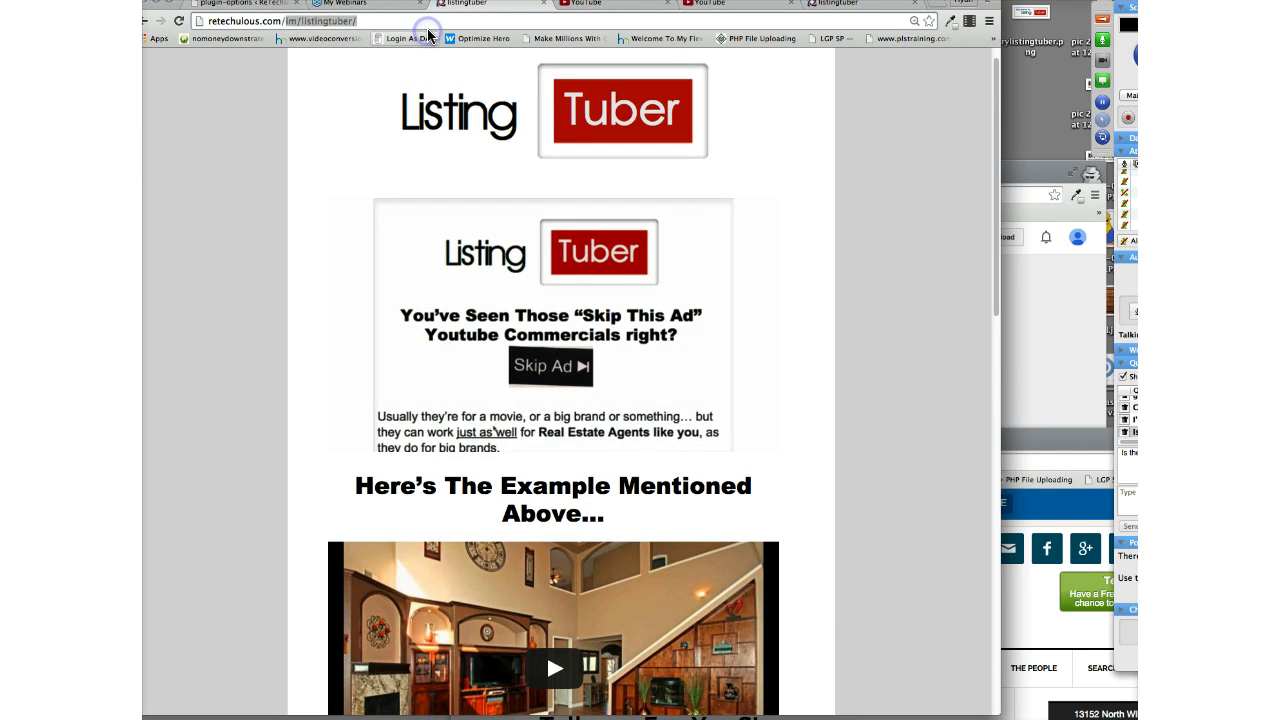
pyautogui.press('BackSpace')
pyautogui.press('Return')
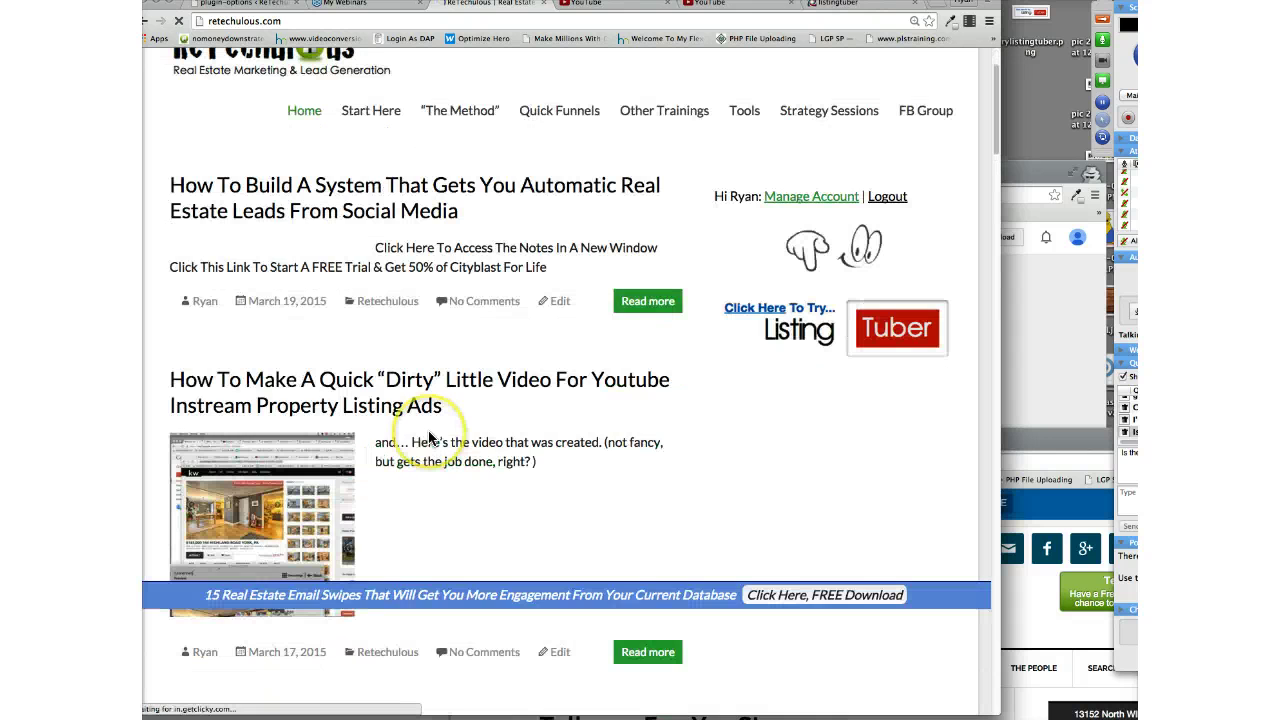
# - Look over the latest training posts on the ReTechulous home page, including those on YouTube property ads
pyautogui.scroll(-3, 640, 560)
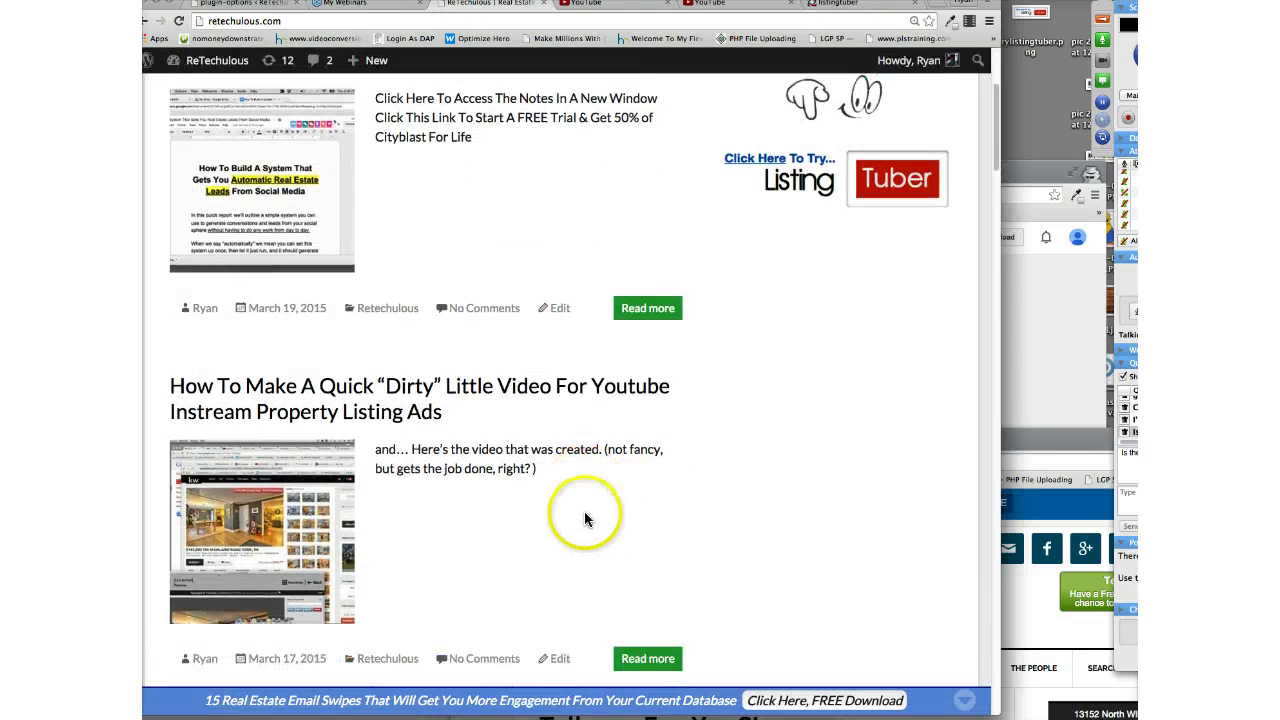
pyautogui.scroll(4, 586, 514)
pyautogui.scroll(1, 367, 410)
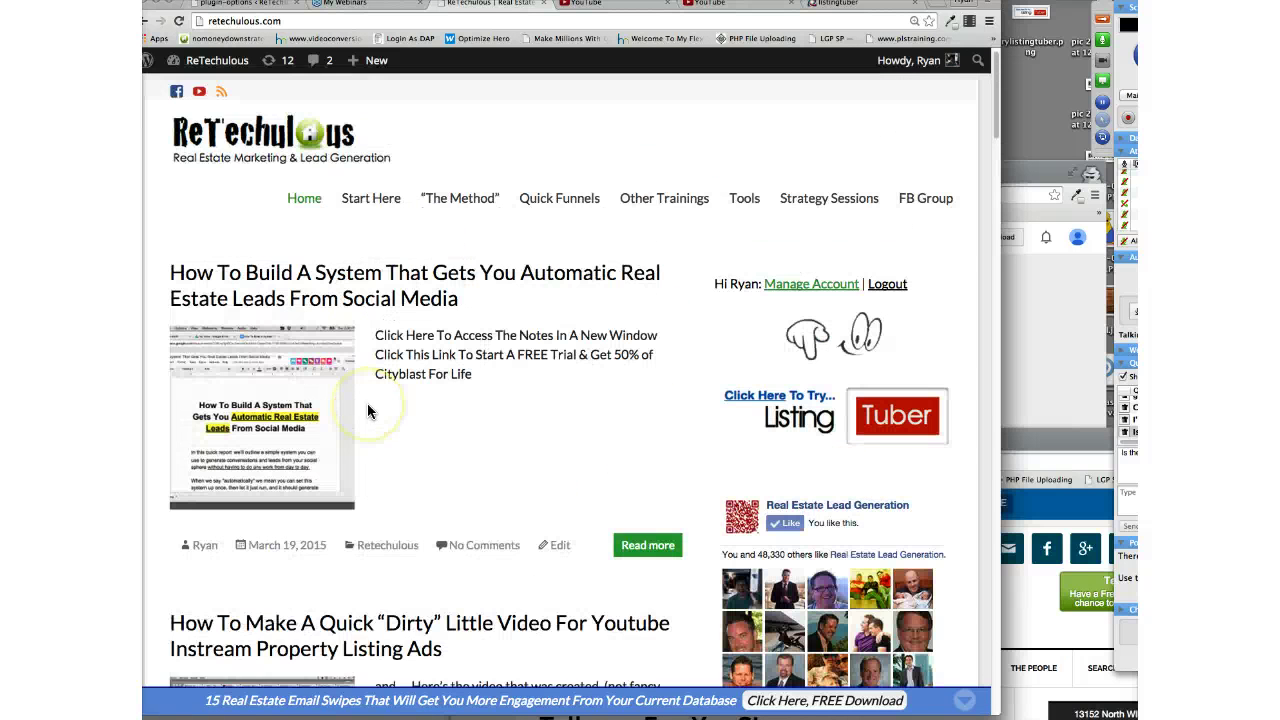
pyautogui.scroll(-3, 367, 410)
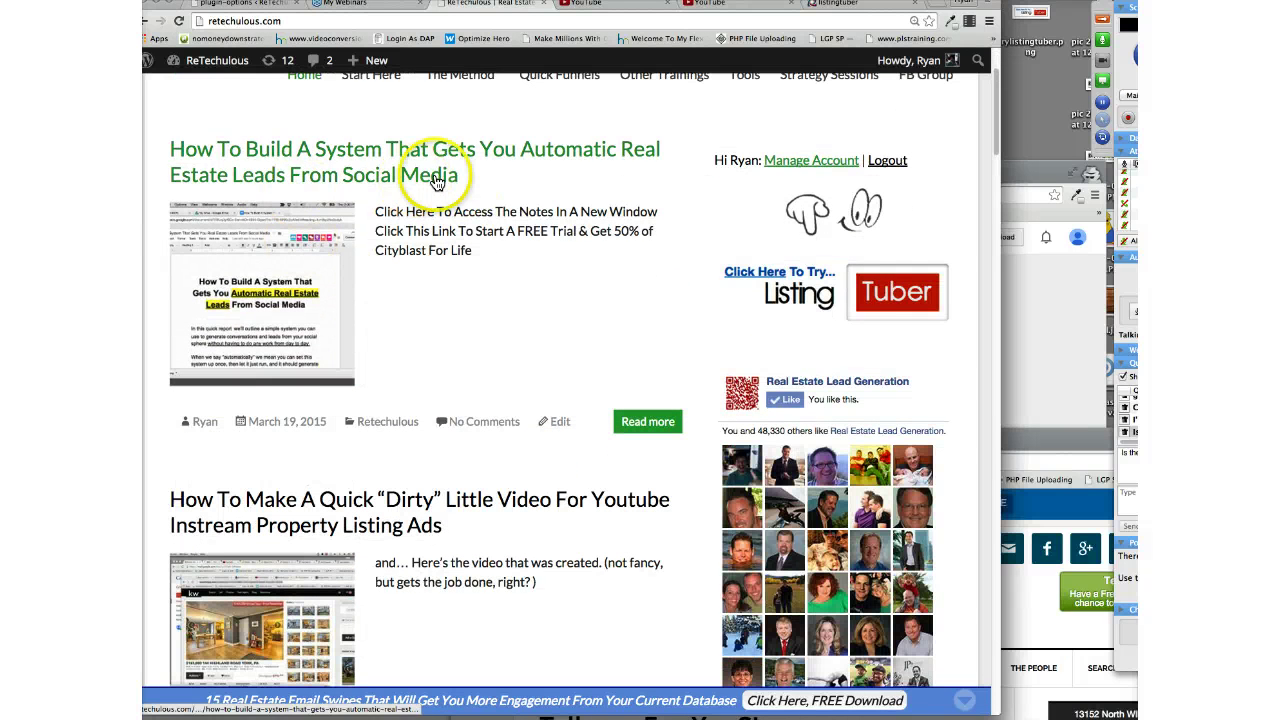
pyautogui.scroll(-4, 400, 266)
pyautogui.scroll(-3, 391, 412)
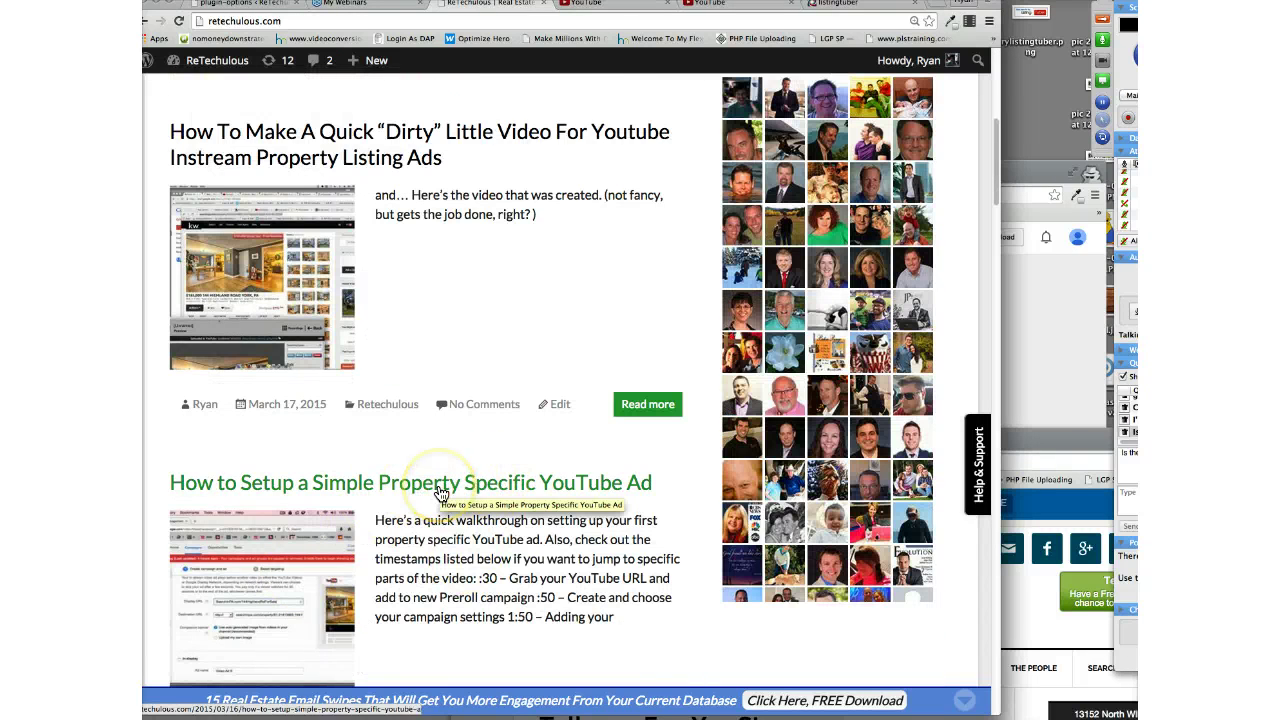
pyautogui.scroll(2, 400, 300)
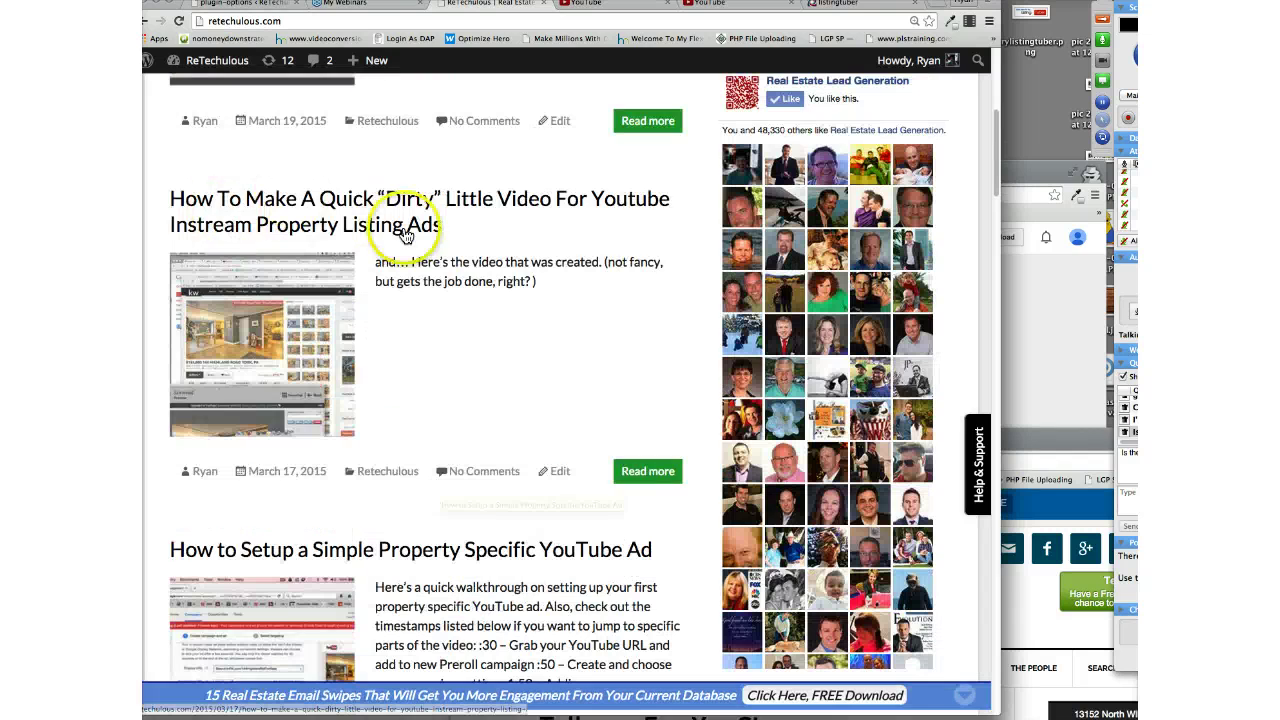
# - Highlight the title of the quick "Dirty" little video post and open the post "How to Setup a Simple Property Specific YouTube Ad"
pyautogui.moveTo(445, 225); pyautogui.dragTo(165, 198)
pyautogui.scroll(-3, 447, 462)
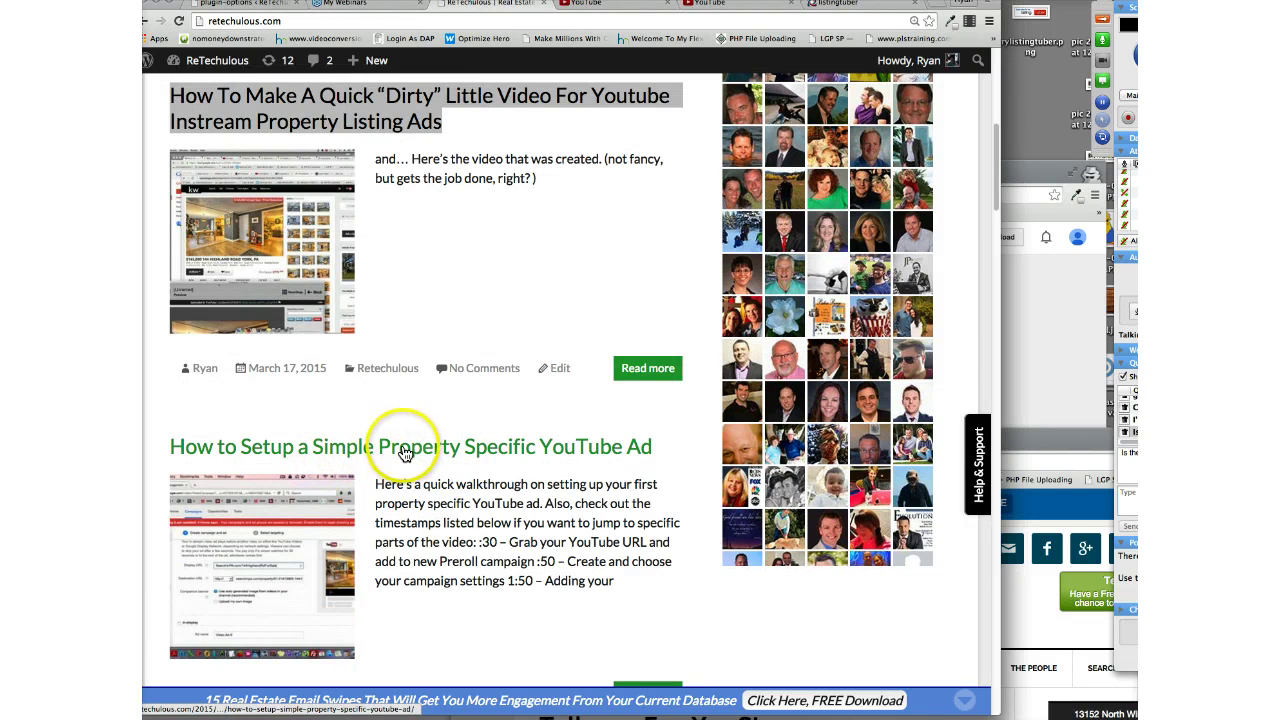
pyautogui.scroll(-4, 423, 363)
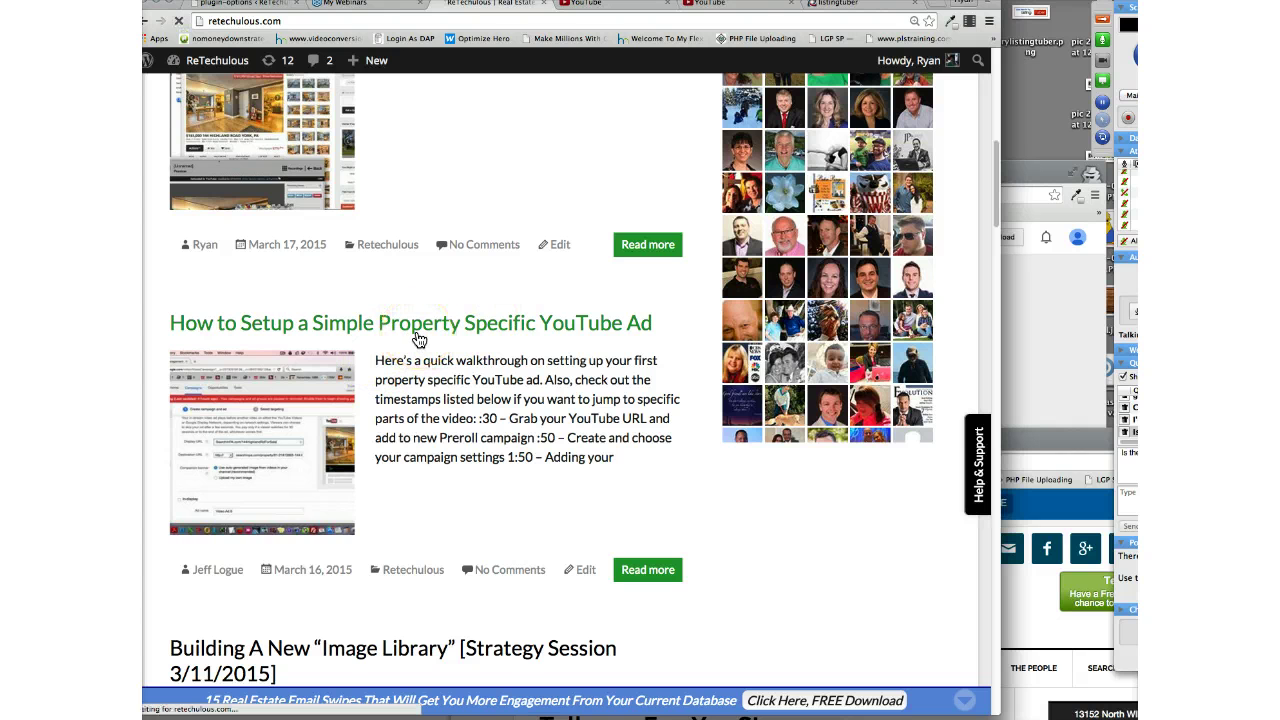
pyautogui.click(417, 335)
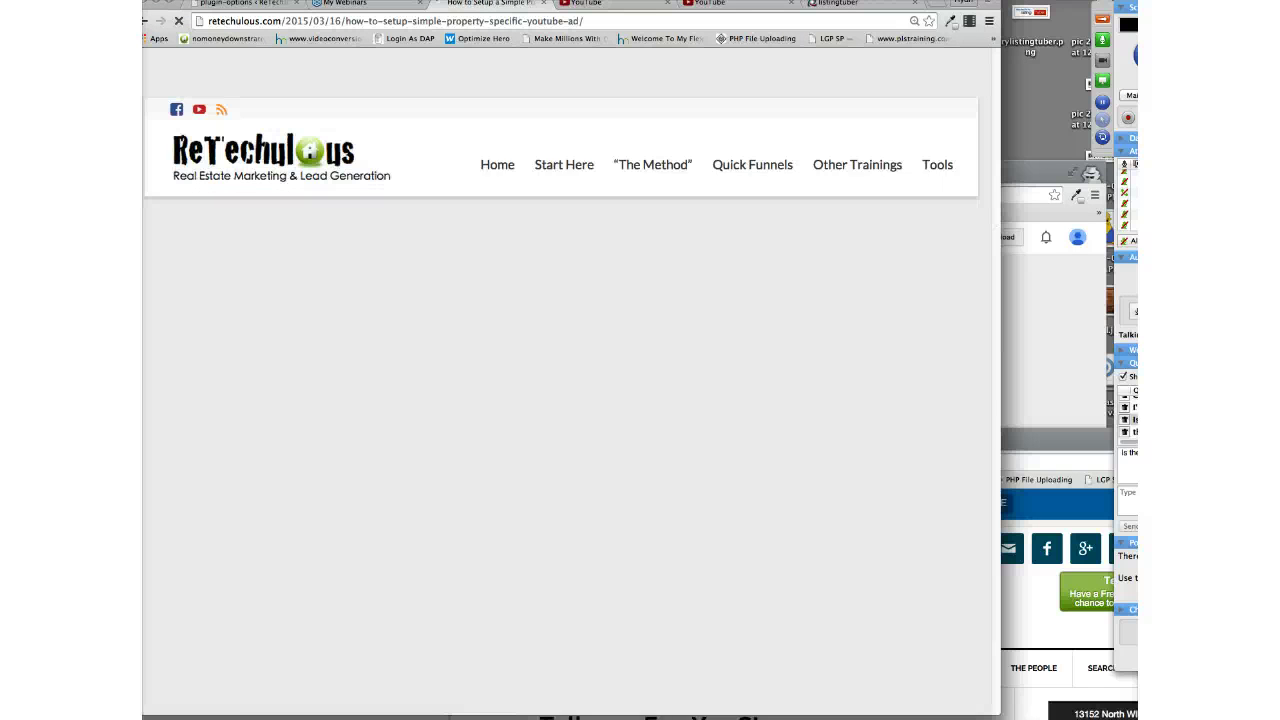